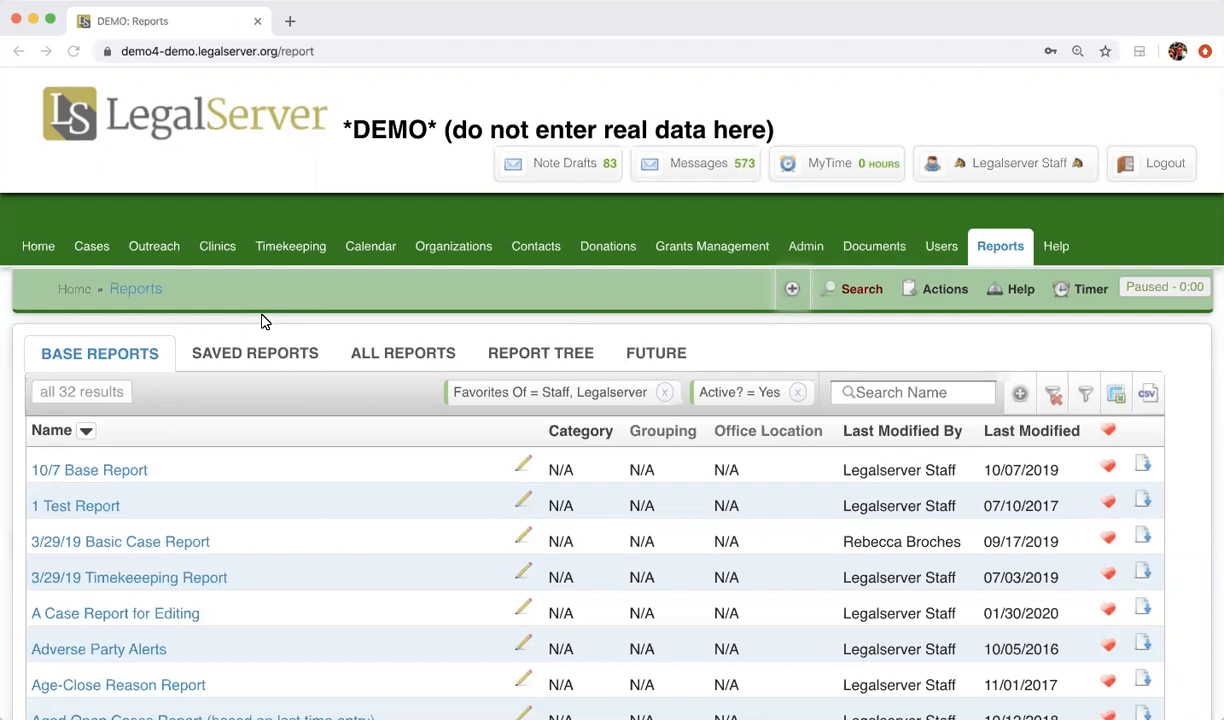
View all reports and the report tree, and return to the base reports list
{"action": "left_click", "coordinate": [410, 353]}
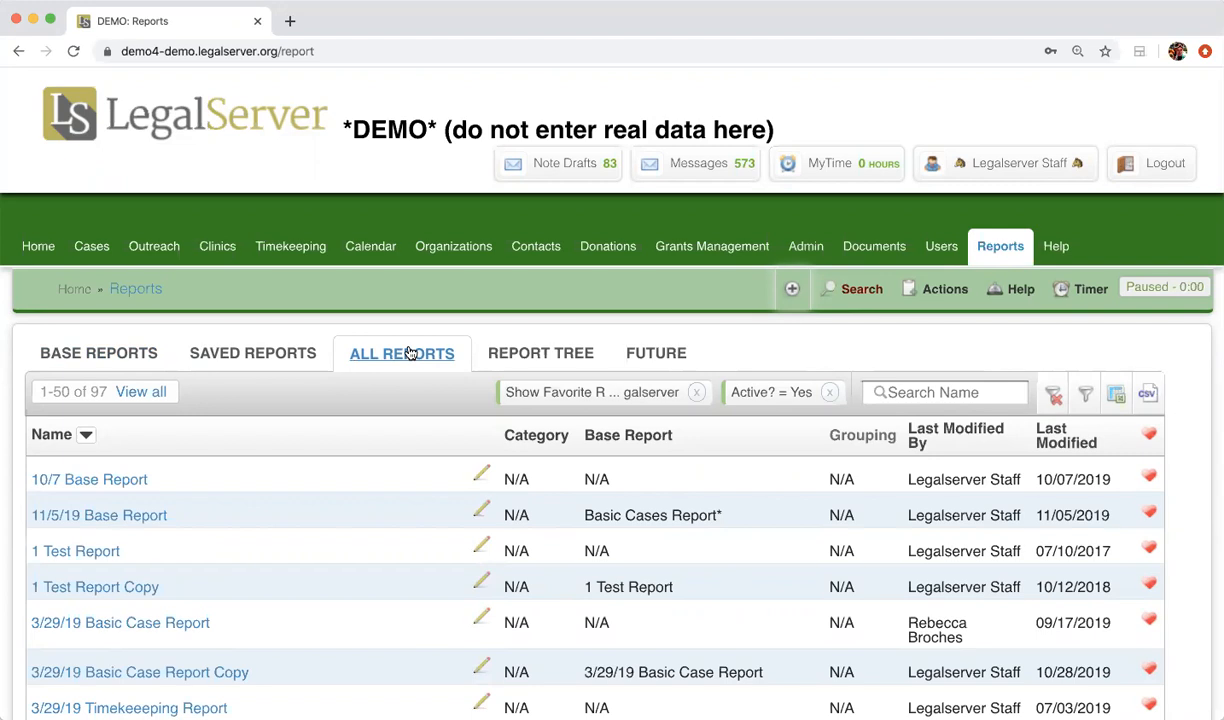
{"action": "left_click", "coordinate": [549, 352]}
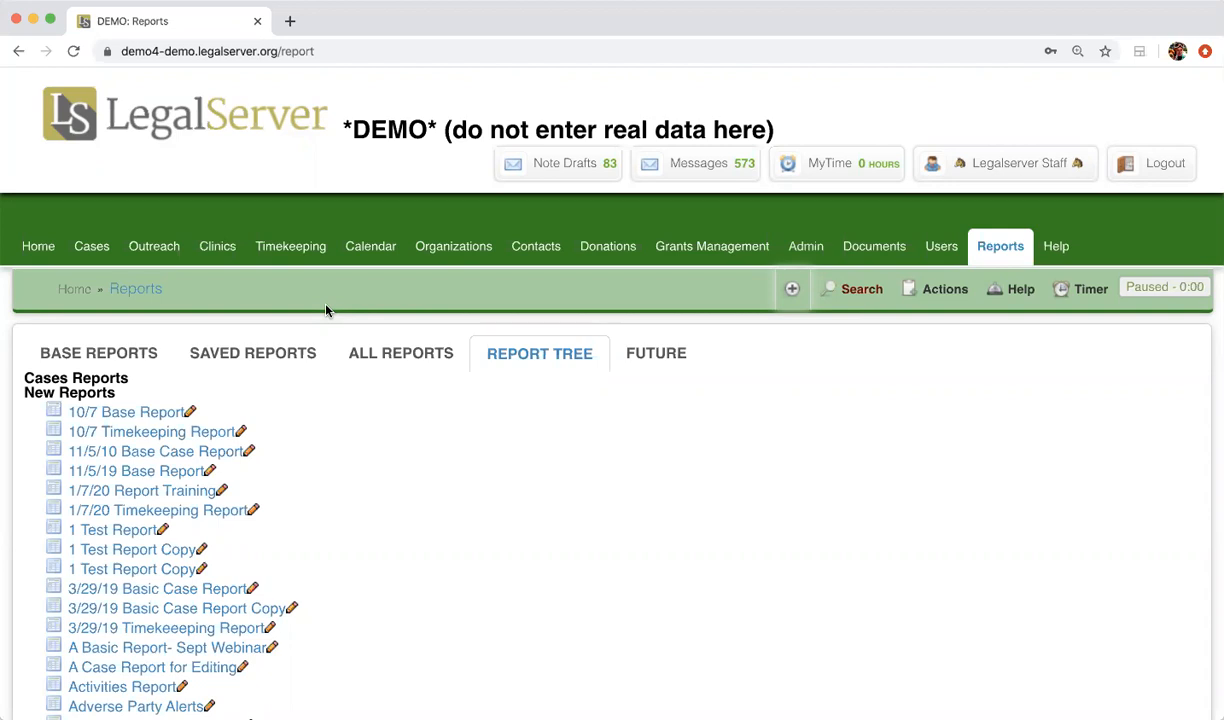
{"action": "left_click", "coordinate": [105, 353]}
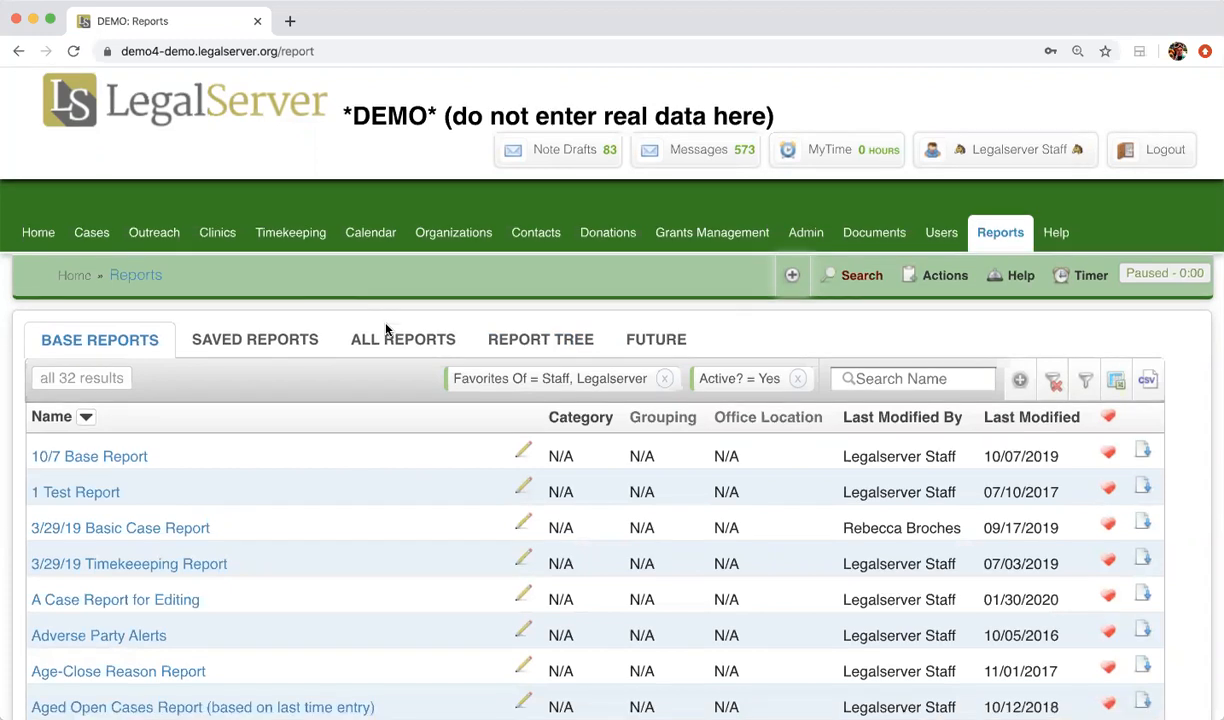
{"action": "scroll", "coordinate": [388, 328], "scroll_direction": "down", "scroll_amount": 1}
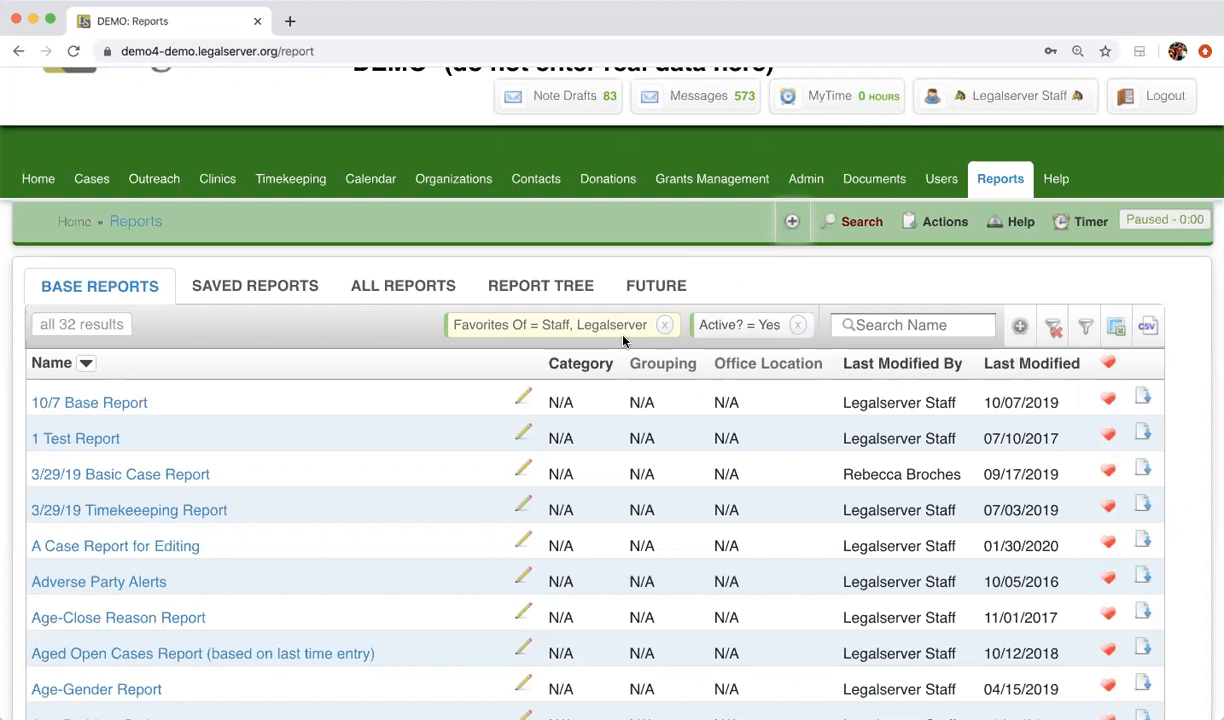
Check the favorites default for report lists in the account's own preferences and return to the reports page
{"action": "left_click", "coordinate": [1080, 96]}
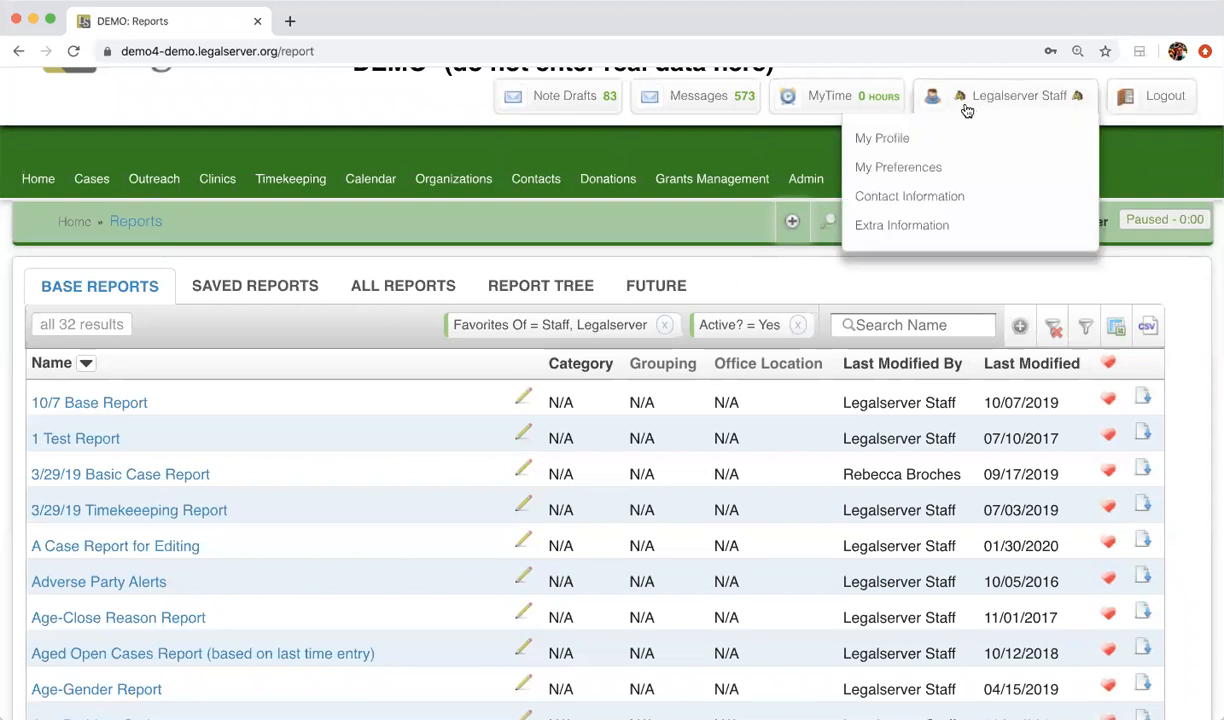
{"action": "left_click", "coordinate": [900, 168]}
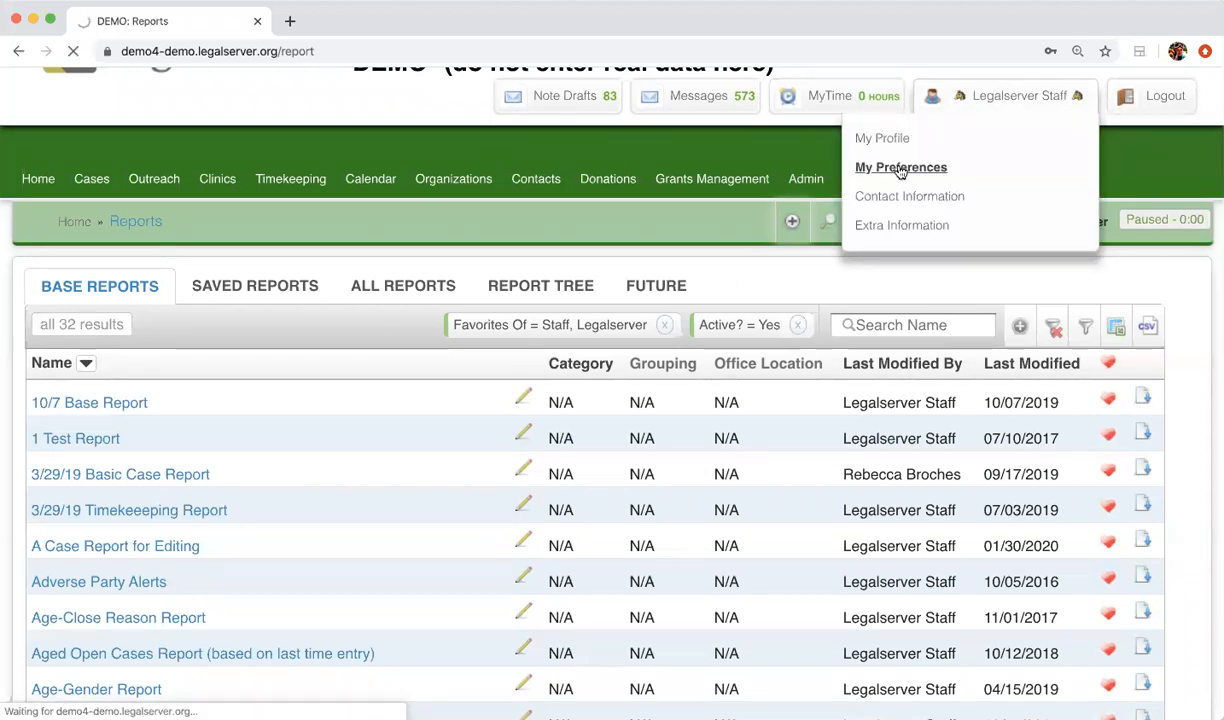
{"action": "scroll", "coordinate": [560, 500], "scroll_direction": "down", "scroll_amount": 5}
{"action": "scroll", "coordinate": [558, 500], "scroll_direction": "down", "scroll_amount": 9}
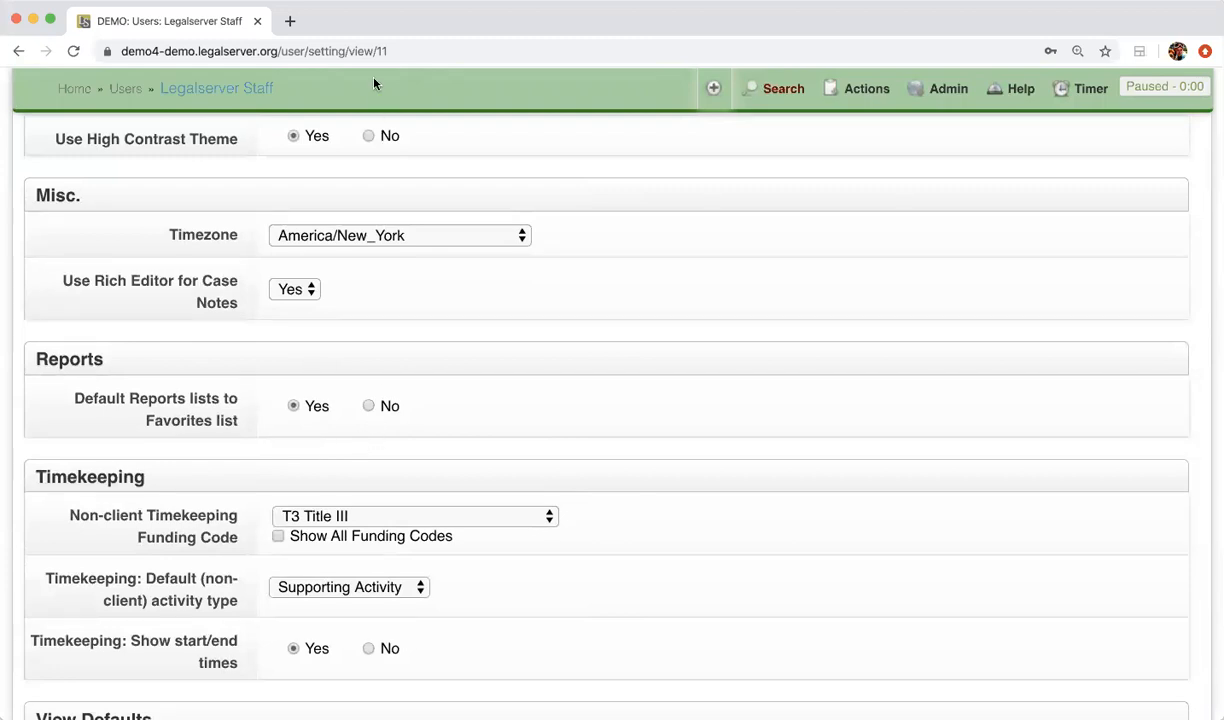
{"action": "scroll", "coordinate": [616, 478], "scroll_direction": "up", "scroll_amount": 15}
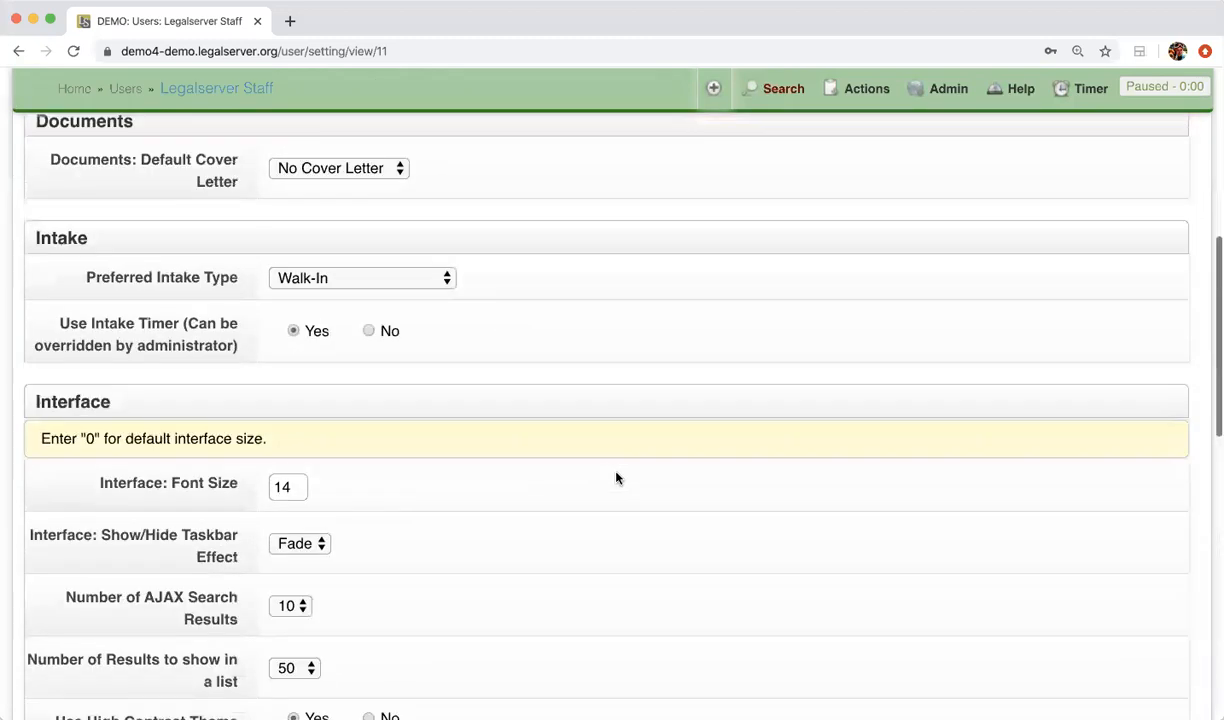
{"action": "left_click", "coordinate": [1001, 246]}
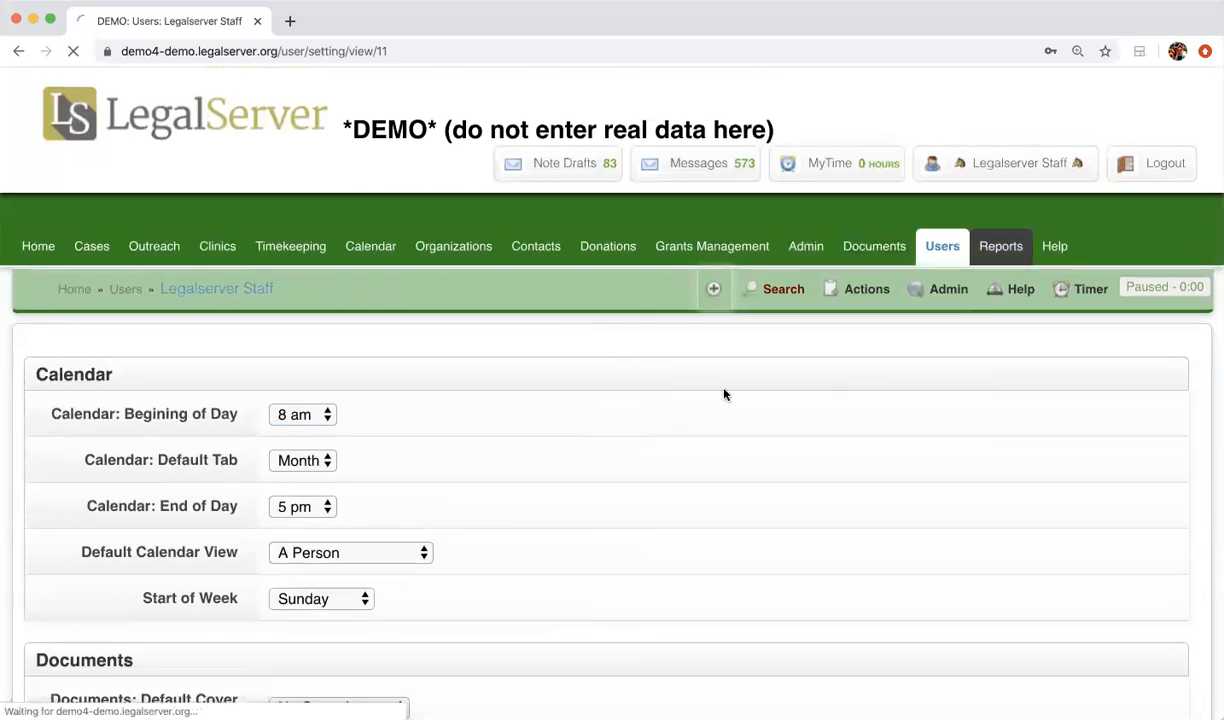
Remove the favorites filter from the base reports list and mark 10/7 Timekeeping Report as a favorite
{"action": "scroll", "coordinate": [697, 413], "scroll_direction": "down", "scroll_amount": 2}
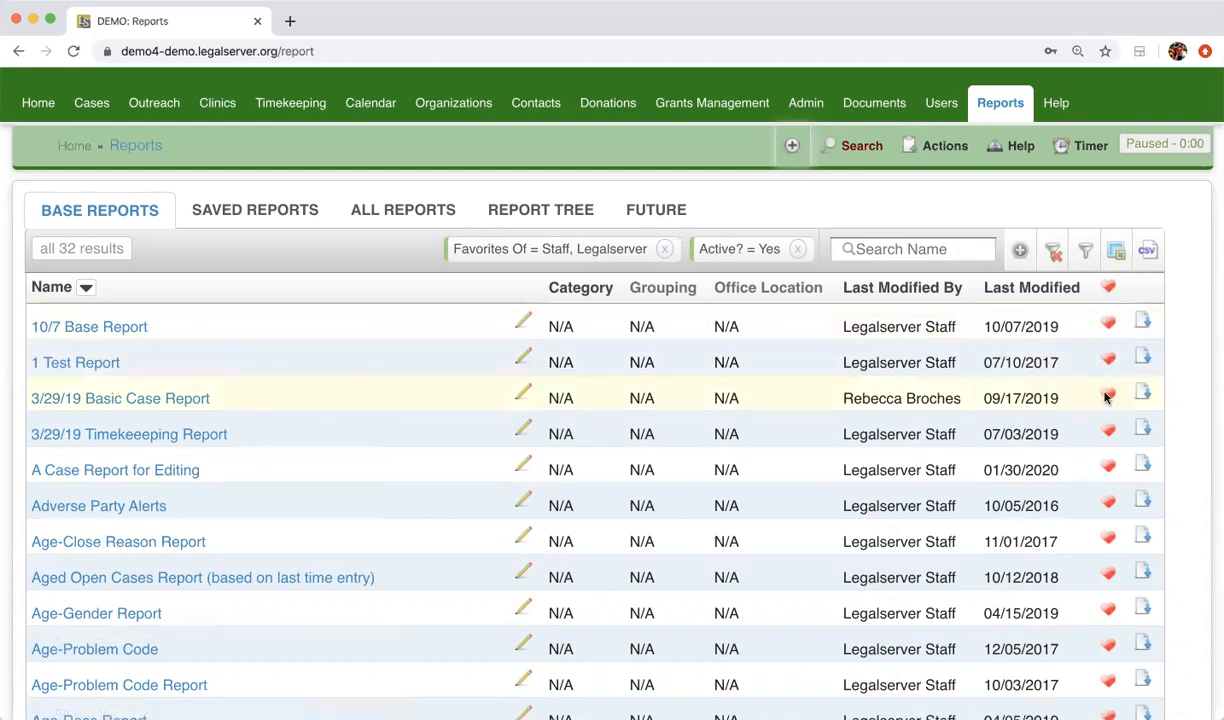
{"action": "left_click", "coordinate": [665, 249]}
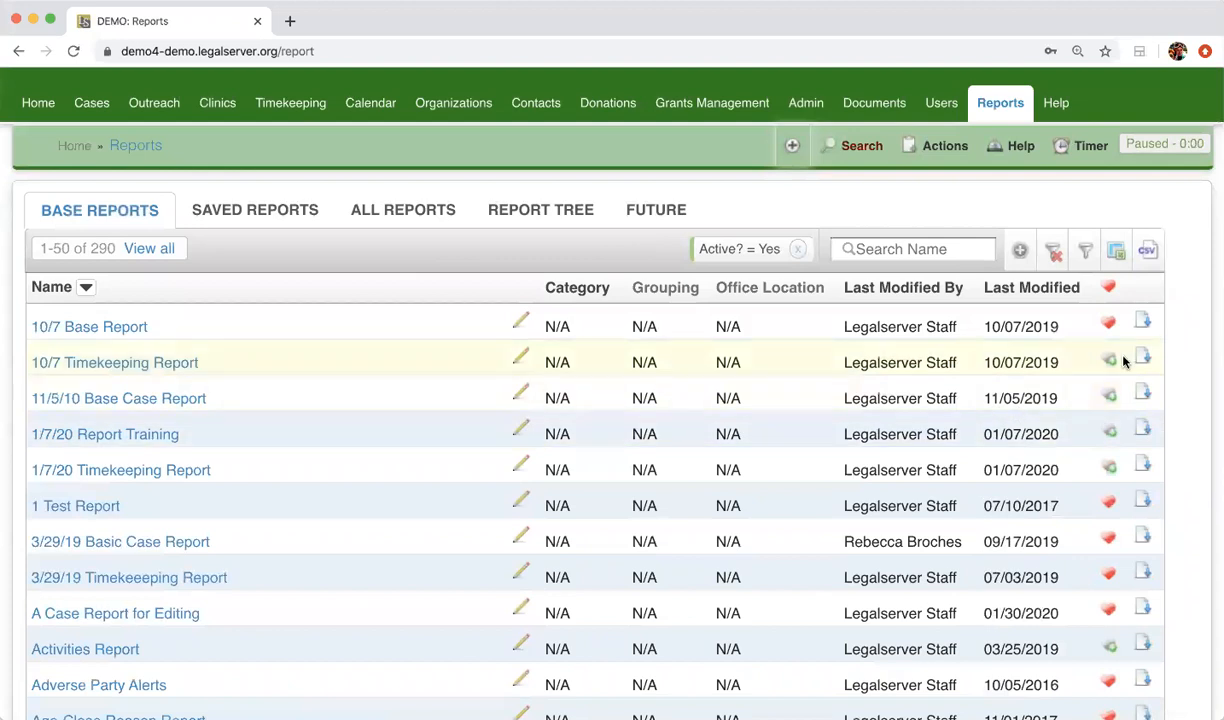
{"action": "left_click", "coordinate": [1108, 362]}
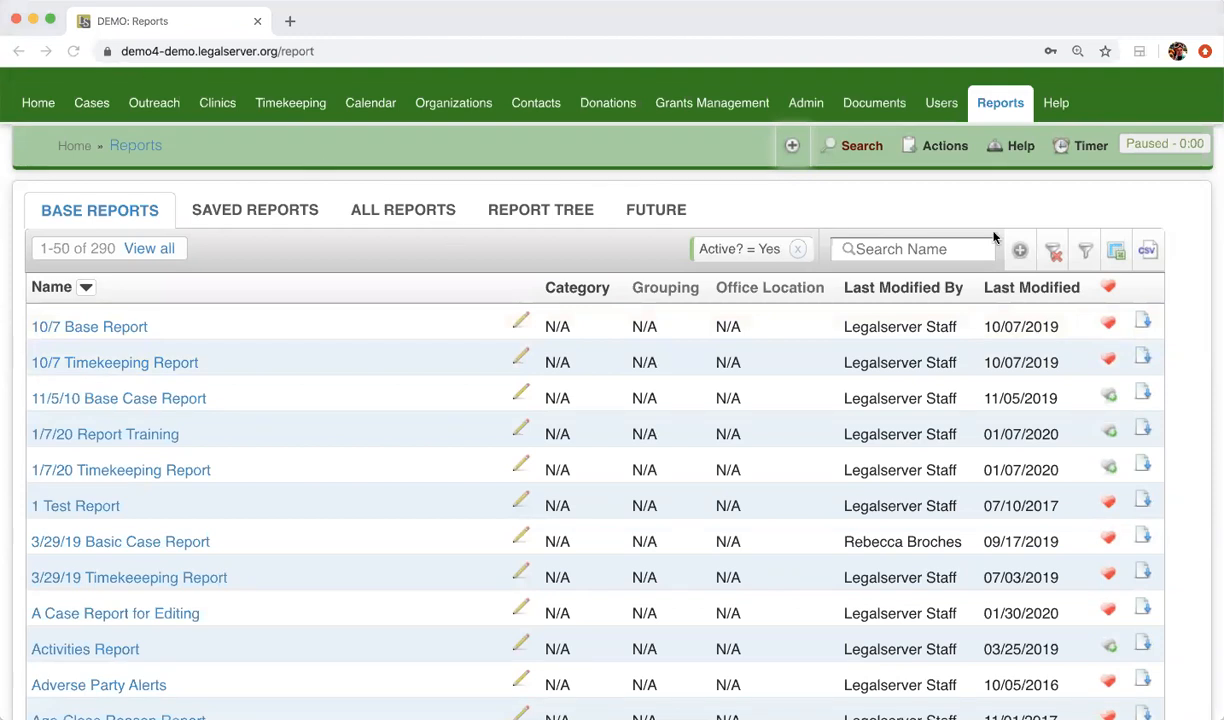
Reset the base reports list to its default filters and review the filter categories it offers
{"action": "left_click", "coordinate": [1054, 253]}
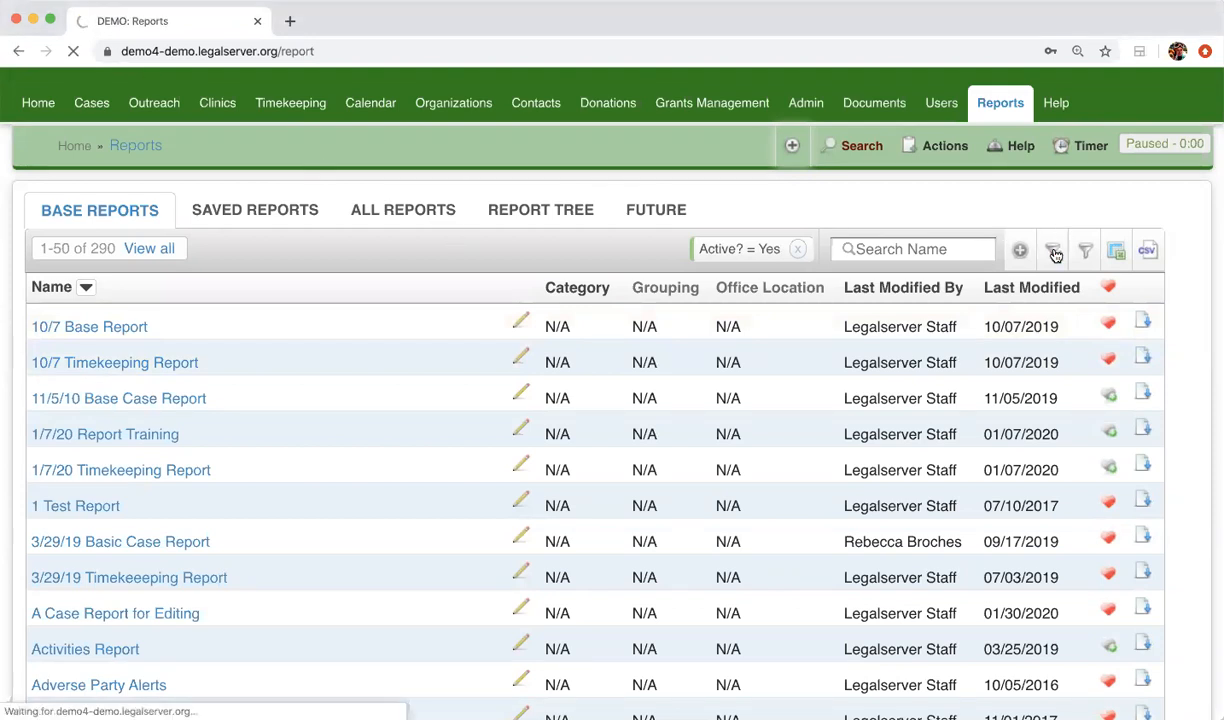
{"action": "scroll", "coordinate": [809, 331], "scroll_direction": "down", "scroll_amount": 2}
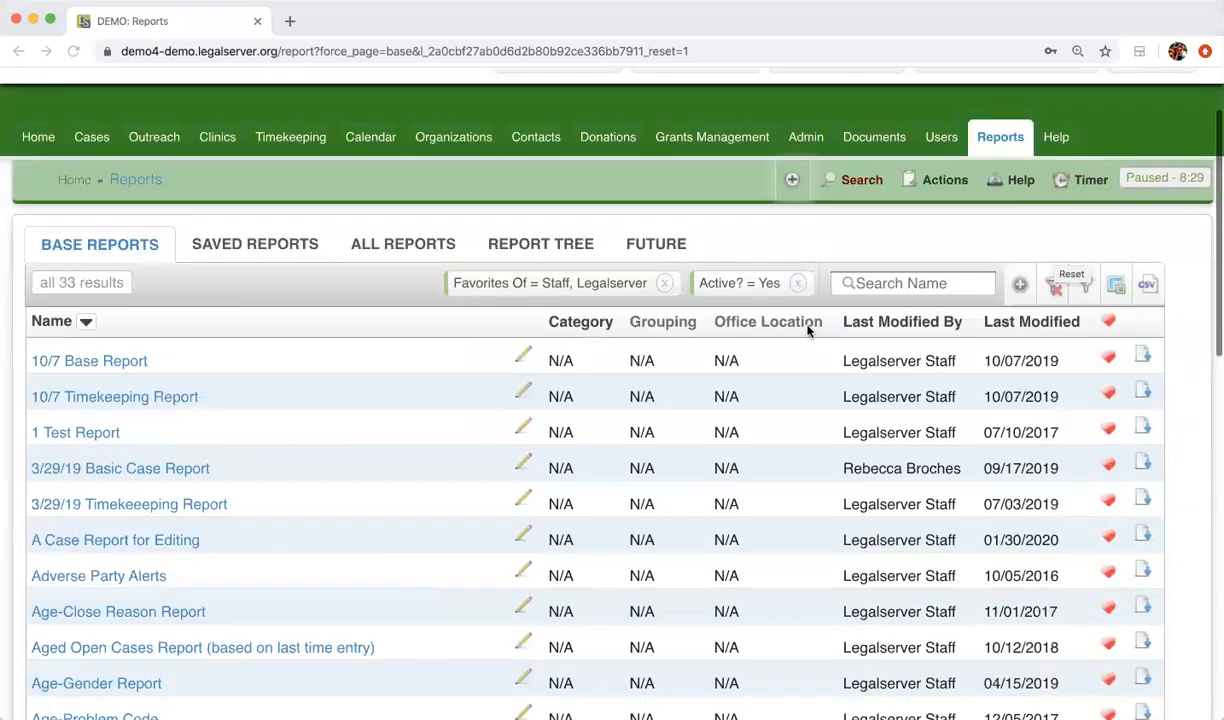
{"action": "scroll", "coordinate": [809, 331], "scroll_direction": "down", "scroll_amount": 1}
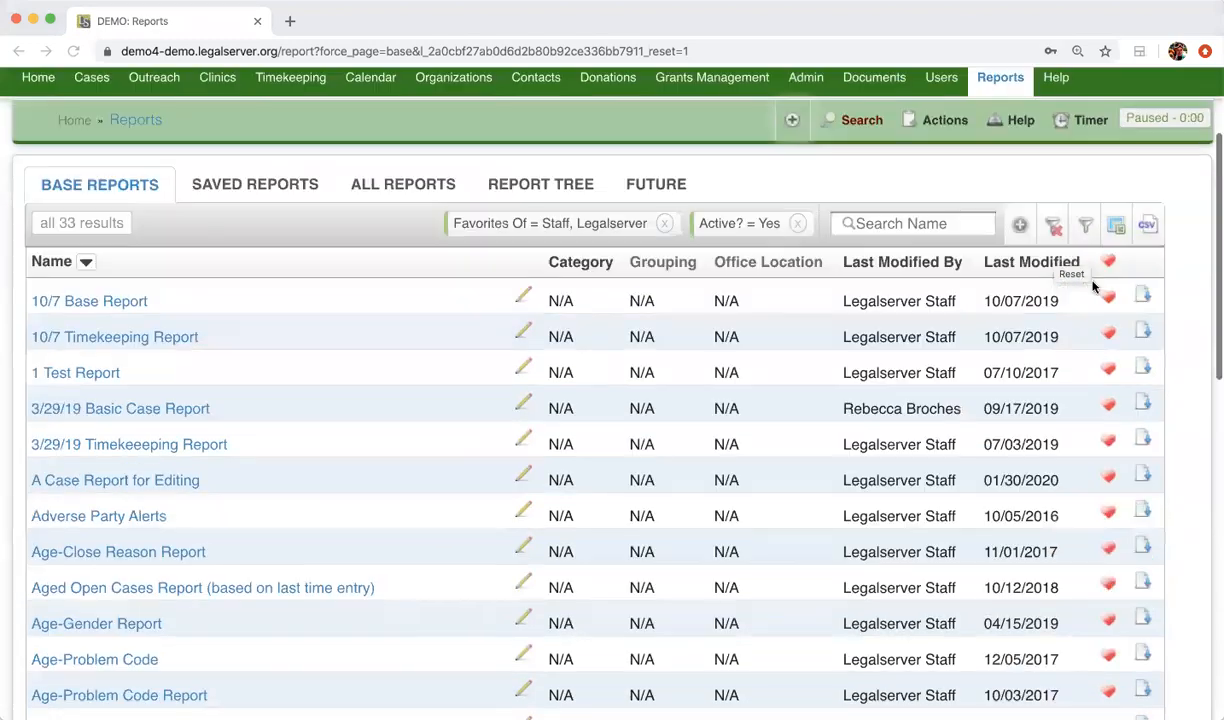
{"action": "left_click", "coordinate": [1083, 225]}
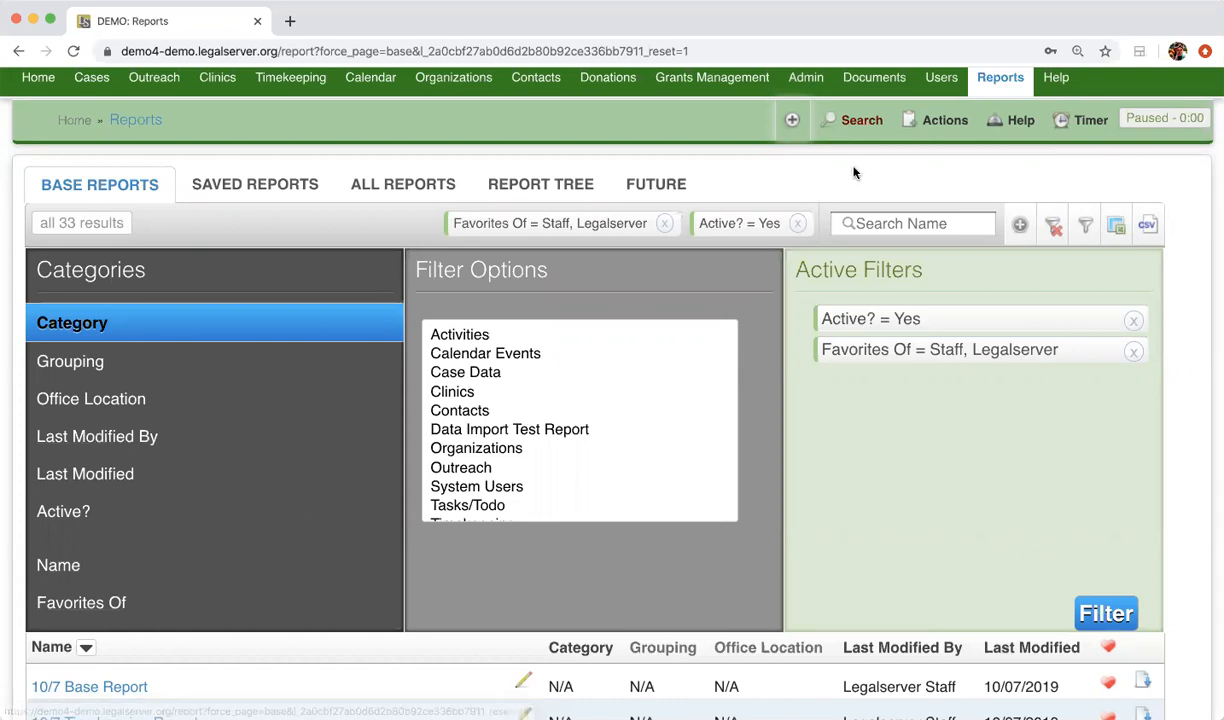
{"action": "left_click", "coordinate": [1087, 228]}
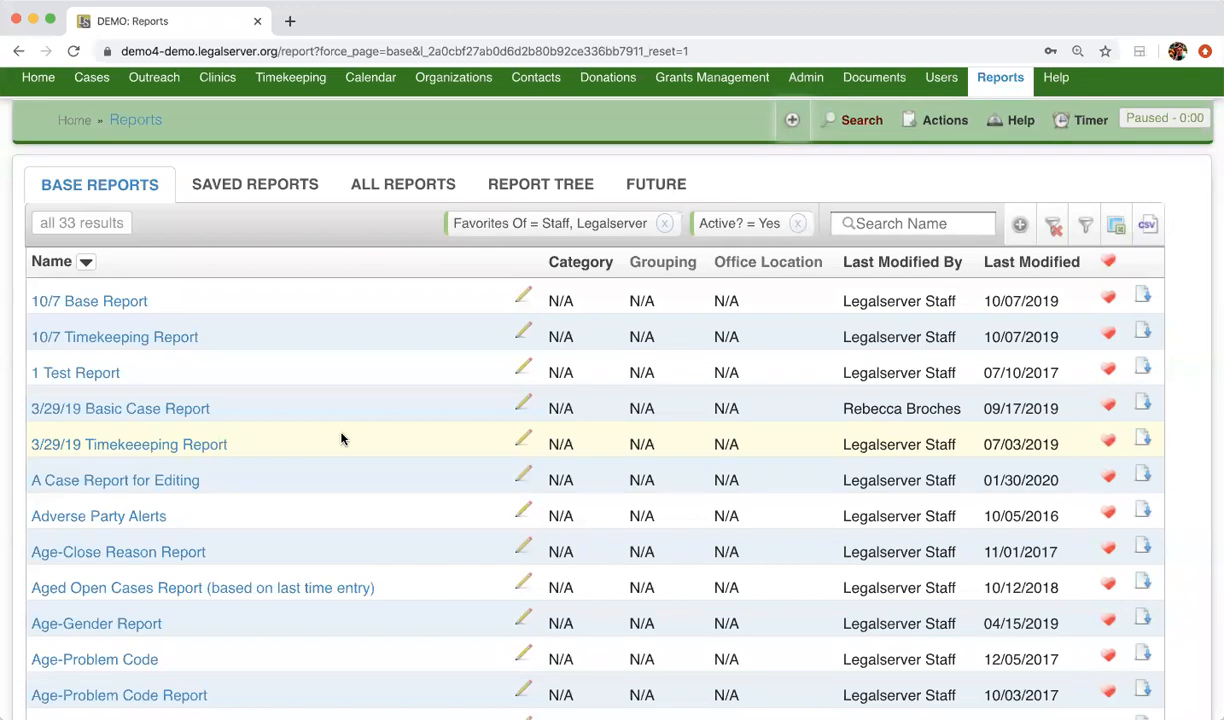
Open the Basic Cases Report from the base reports list and run it with its preset filters
{"action": "scroll", "coordinate": [340, 438], "scroll_direction": "down", "scroll_amount": 10}
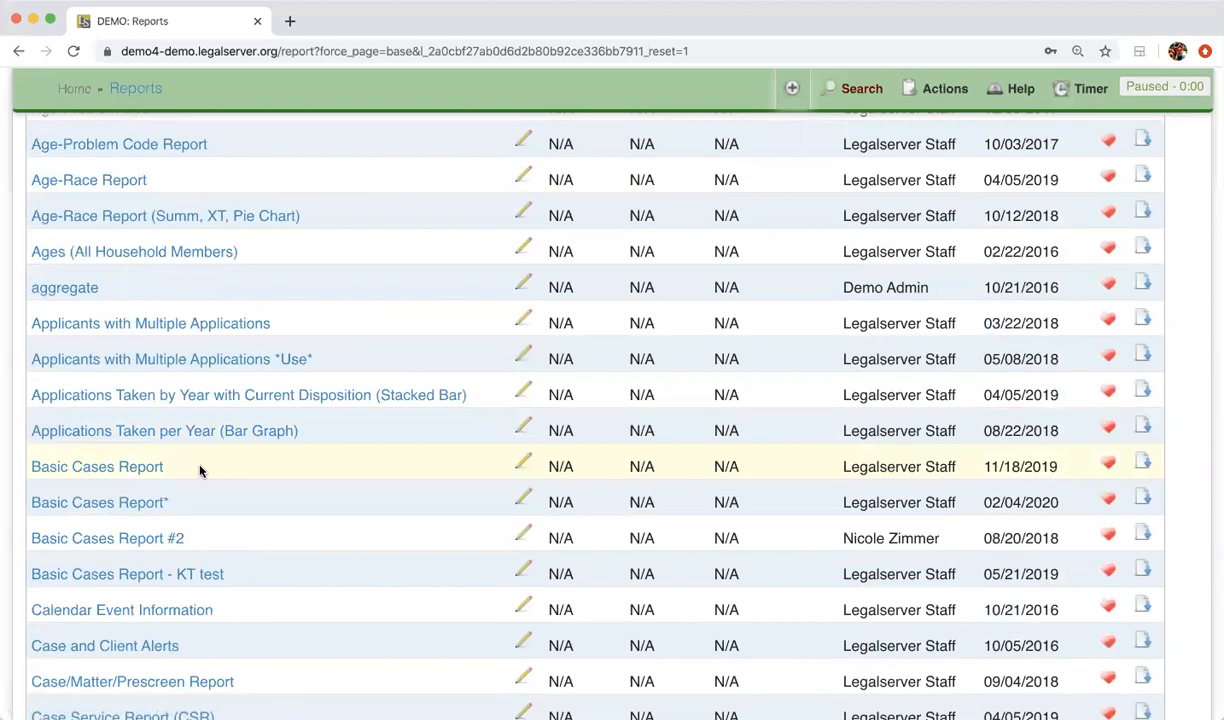
{"action": "left_click", "coordinate": [139, 477]}
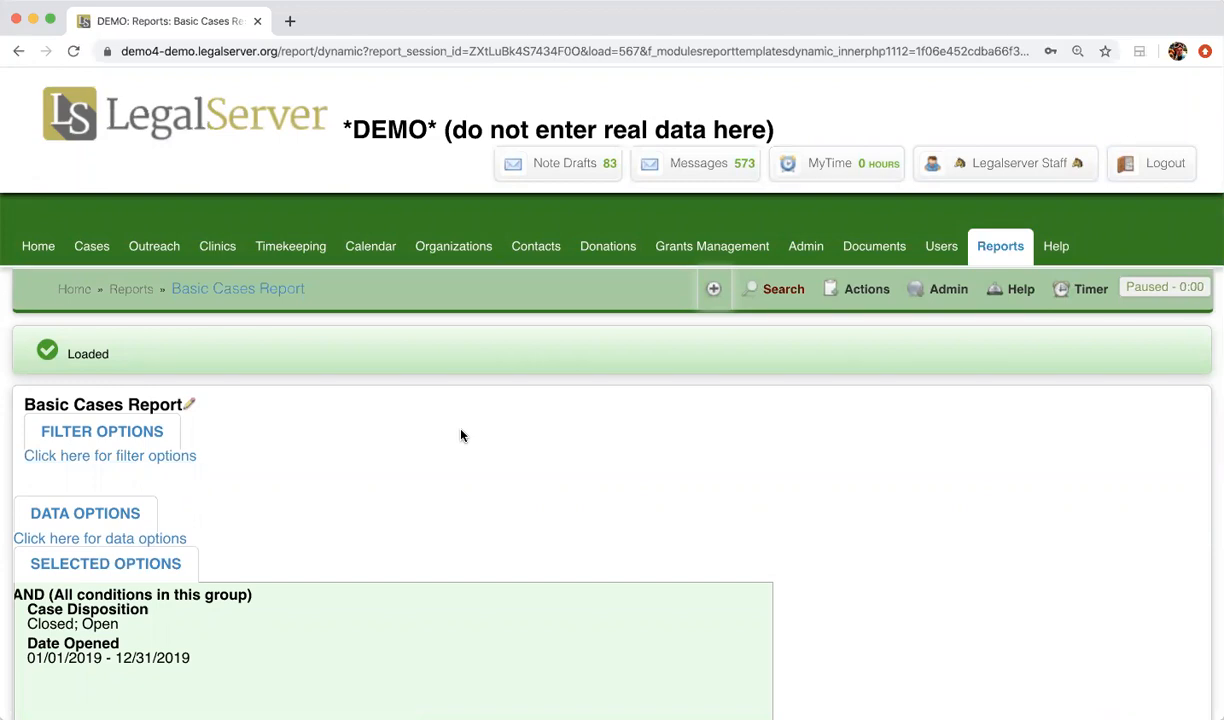
{"action": "scroll", "coordinate": [461, 435], "scroll_direction": "down", "scroll_amount": 5}
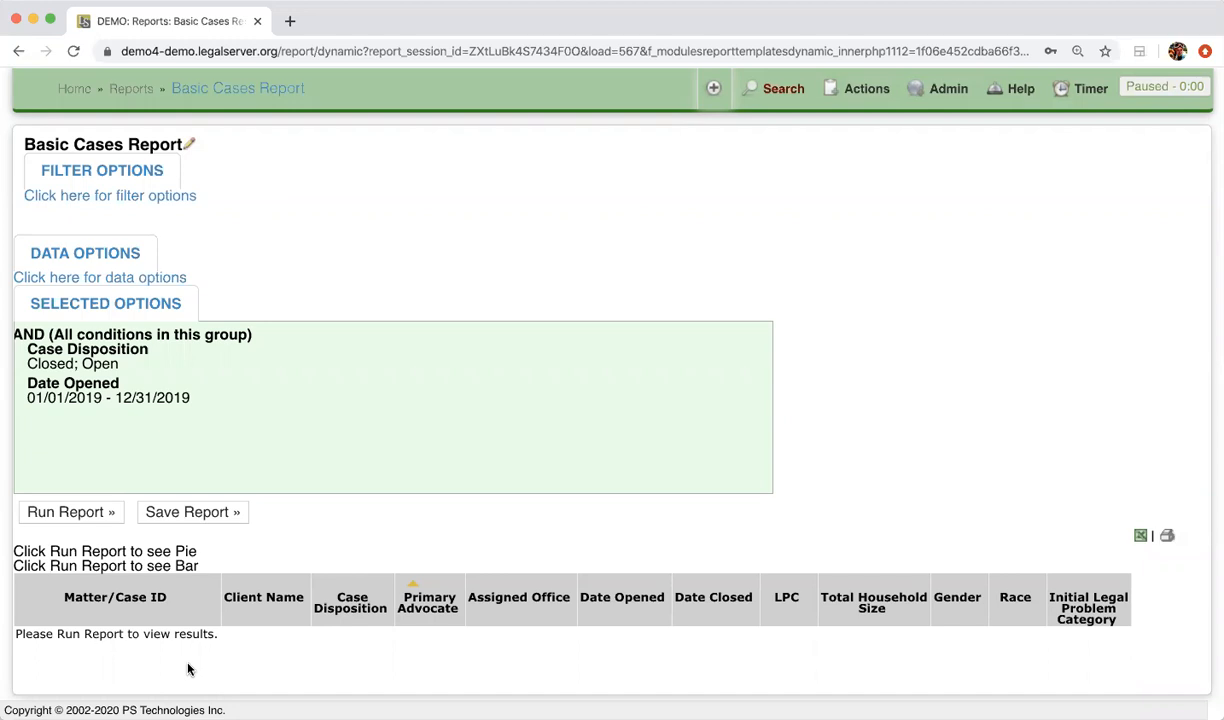
{"action": "left_click", "coordinate": [70, 512]}
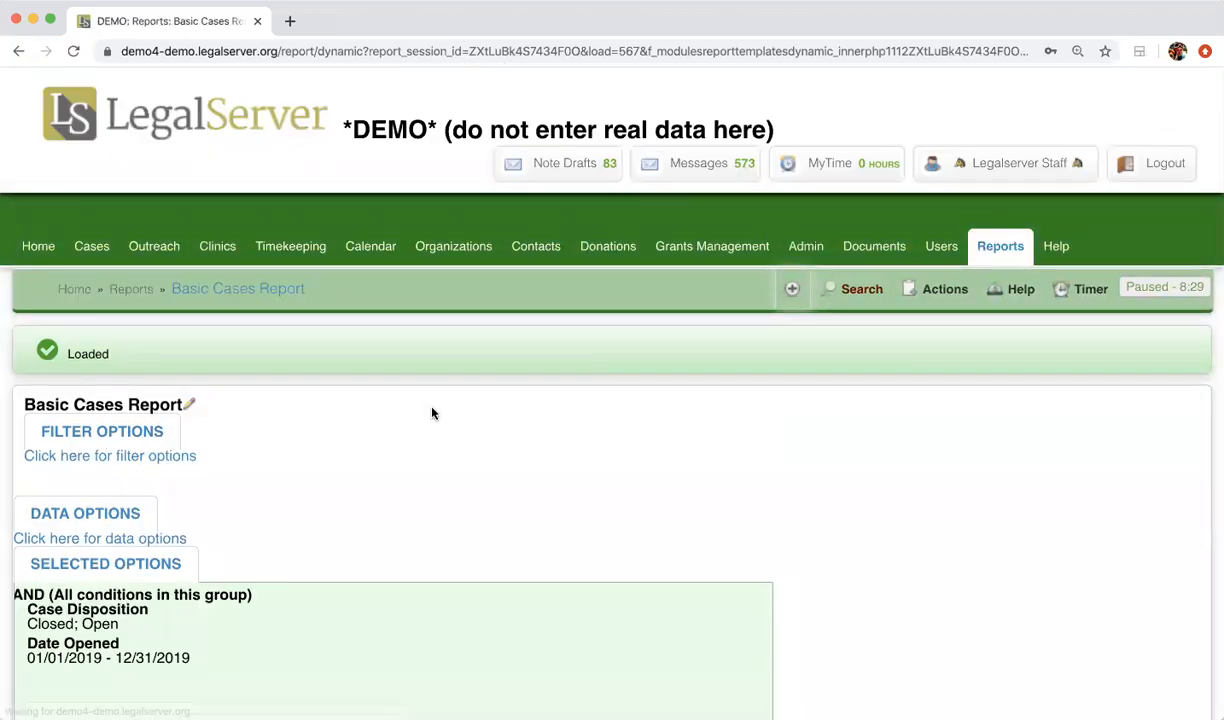
Examine the report's case table, its charts and the selected filter conditions
{"action": "scroll", "coordinate": [429, 426], "scroll_direction": "down", "scroll_amount": 5}
{"action": "scroll", "coordinate": [429, 426], "scroll_direction": "down", "scroll_amount": 8}
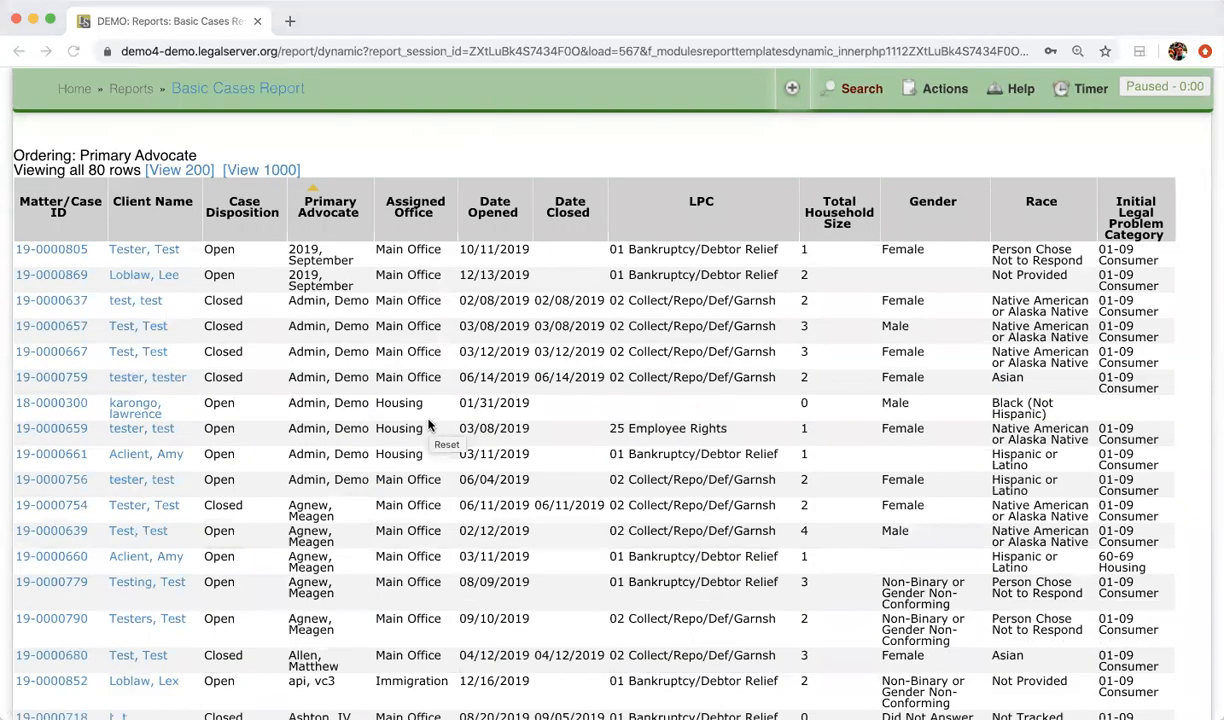
{"action": "scroll", "coordinate": [429, 426], "scroll_direction": "up", "scroll_amount": 10}
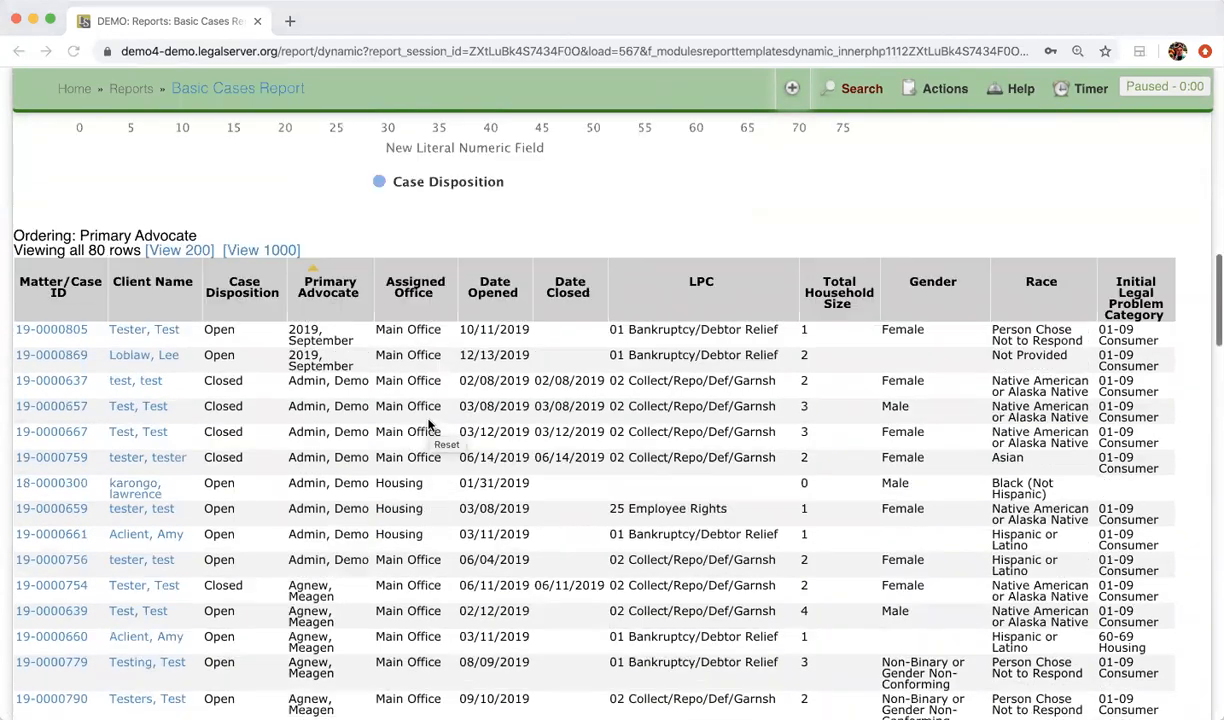
{"action": "scroll", "coordinate": [429, 426], "scroll_direction": "up", "scroll_amount": 2}
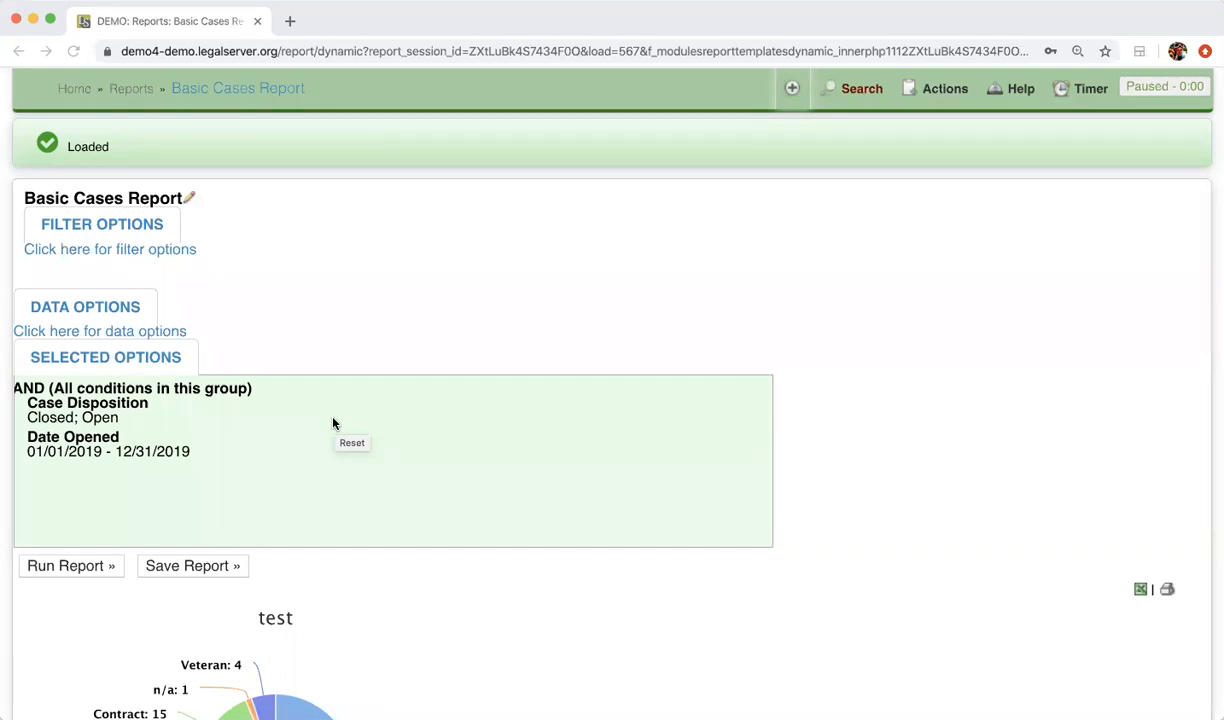
{"action": "scroll", "coordinate": [333, 423], "scroll_direction": "down", "scroll_amount": 15}
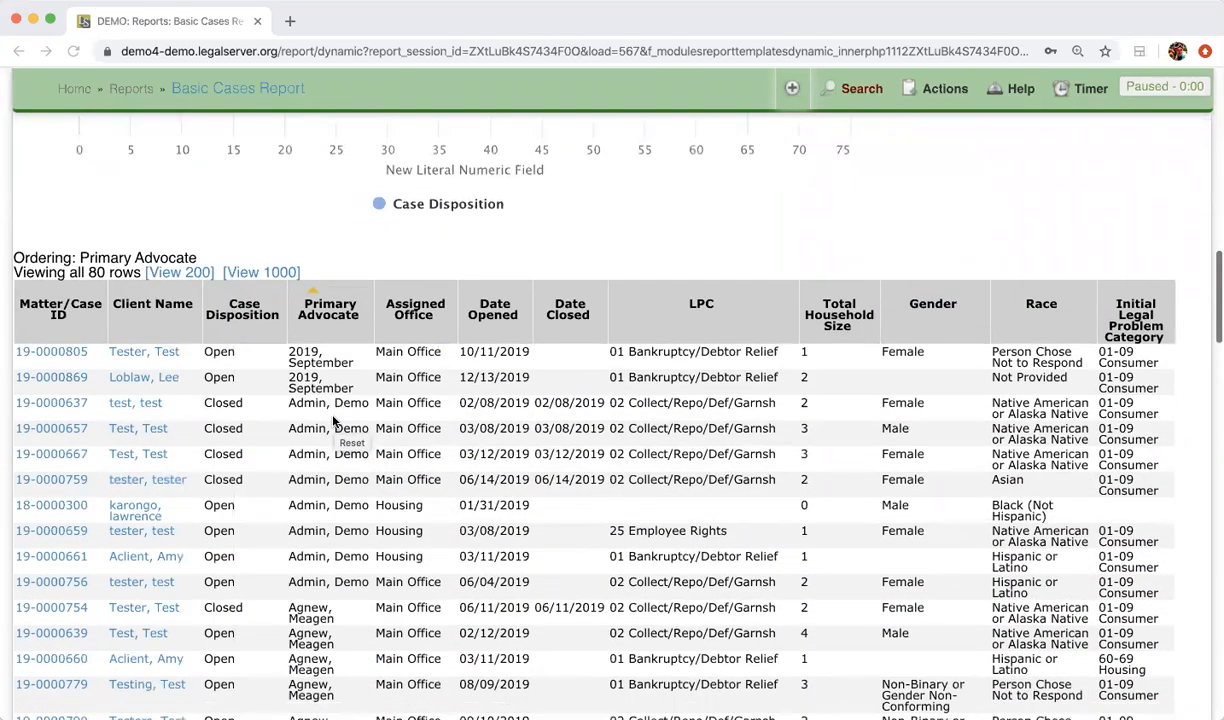
{"action": "scroll", "coordinate": [333, 423], "scroll_direction": "down", "scroll_amount": 2}
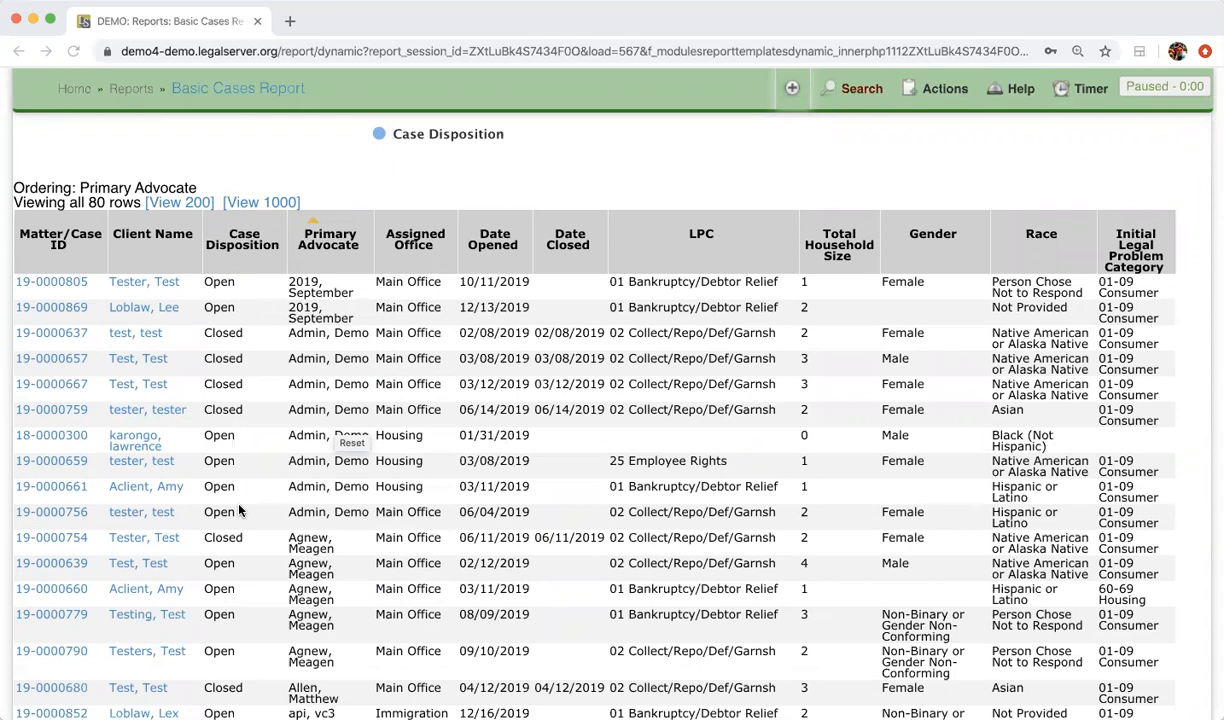
{"action": "scroll", "coordinate": [238, 511], "scroll_direction": "up", "scroll_amount": 15}
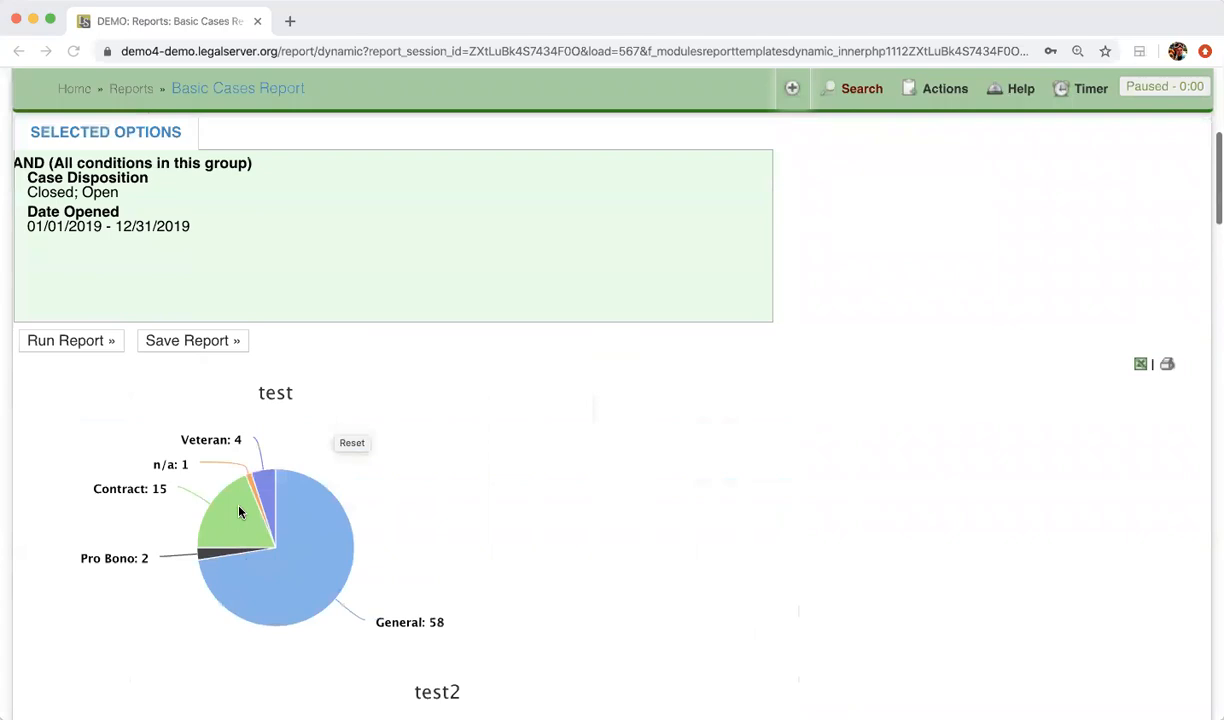
{"action": "scroll", "coordinate": [238, 511], "scroll_direction": "up", "scroll_amount": 2}
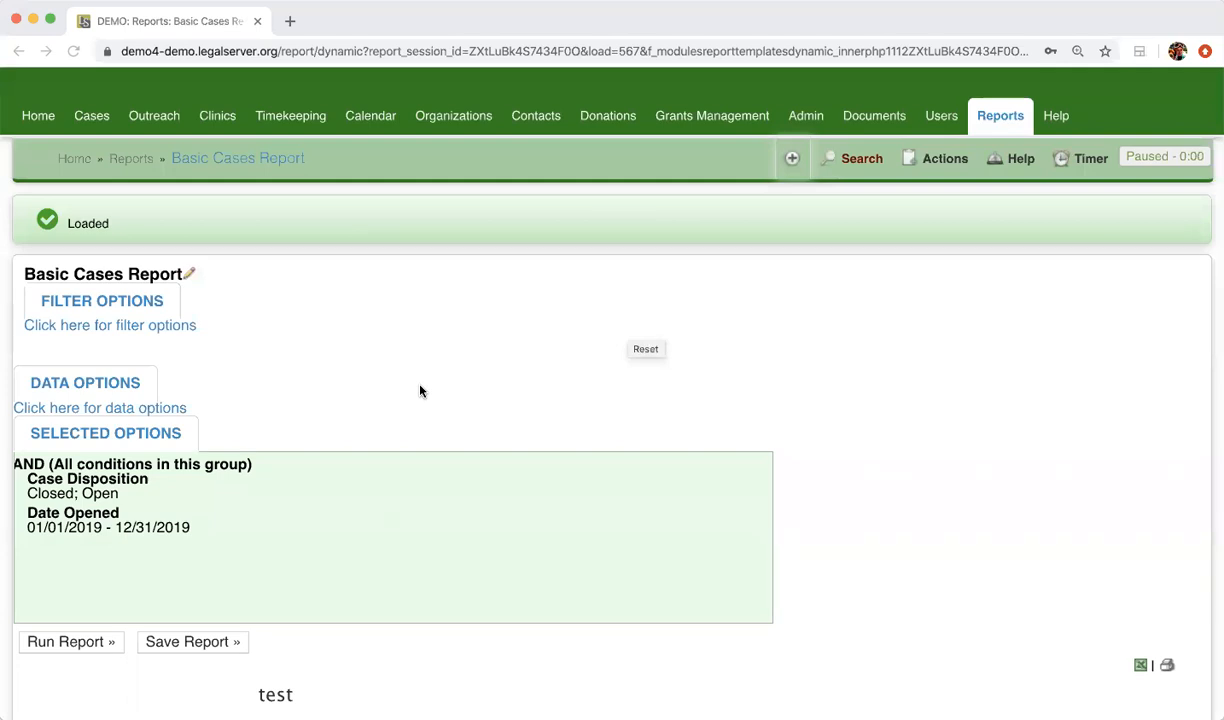
Expand the report's filter options and review the whole list of available filters
{"action": "left_click", "coordinate": [133, 303]}
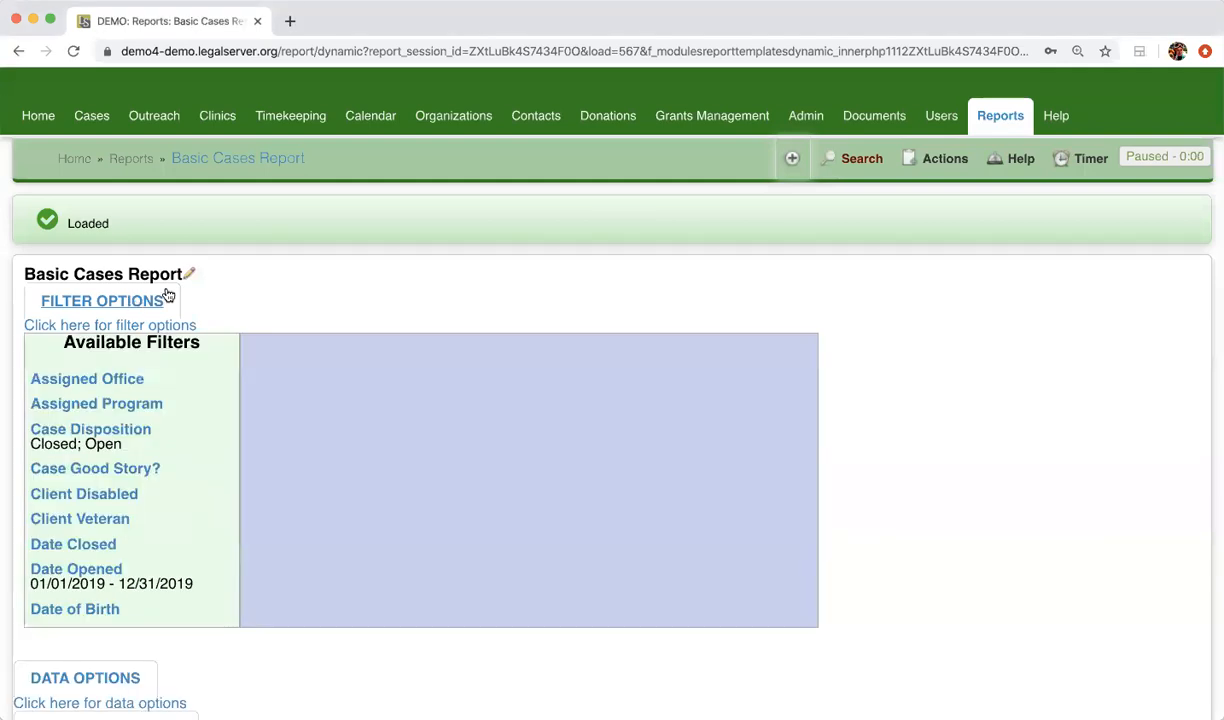
{"action": "scroll", "coordinate": [166, 292], "scroll_direction": "down", "scroll_amount": 3}
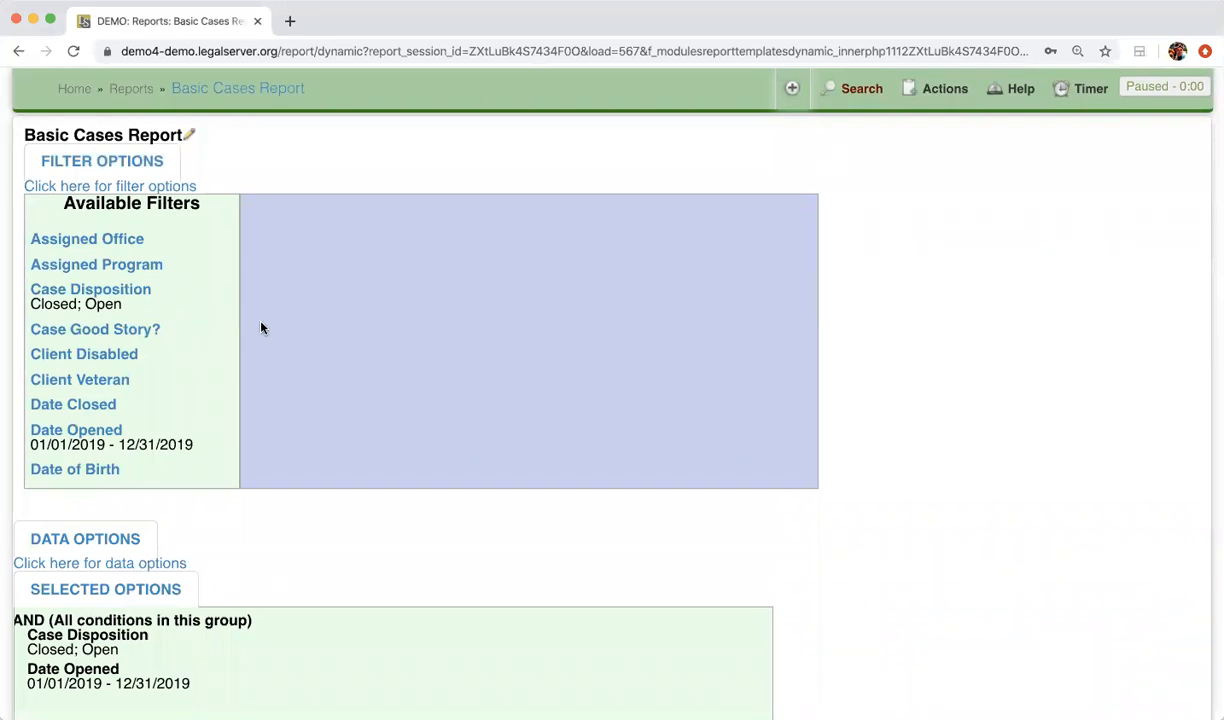
{"action": "scroll", "coordinate": [193, 341], "scroll_direction": "down", "scroll_amount": 5}
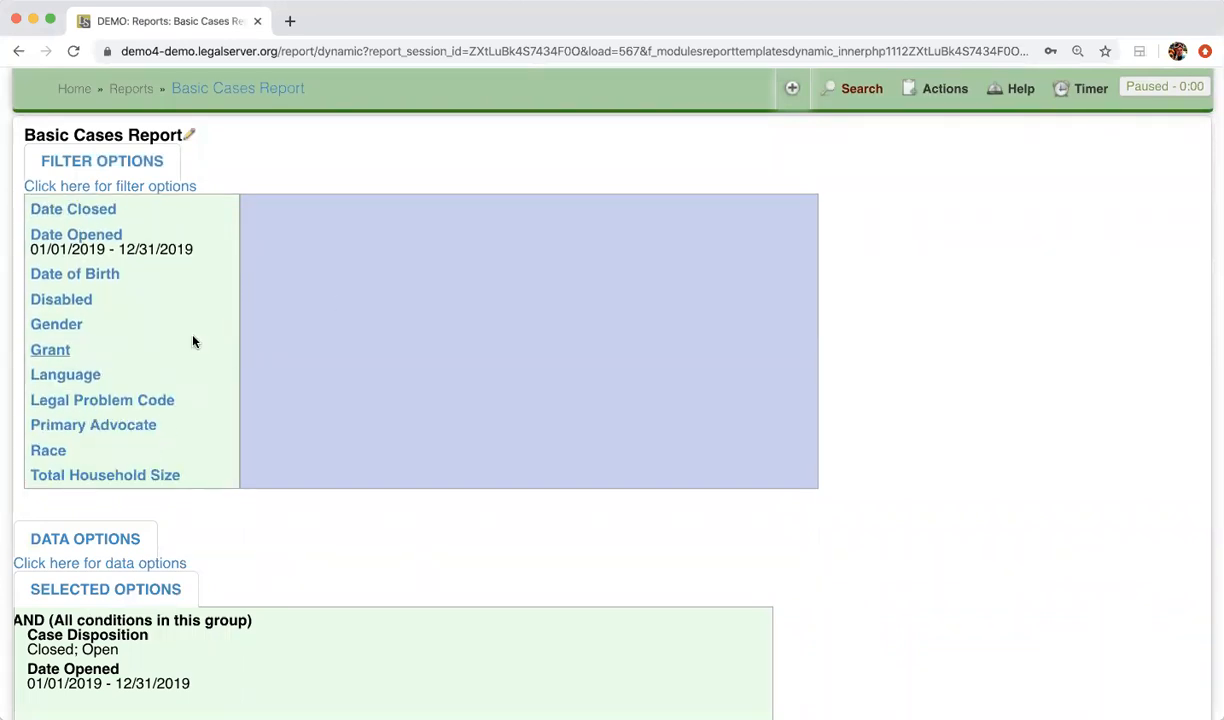
{"action": "scroll", "coordinate": [193, 341], "scroll_direction": "up", "scroll_amount": 5}
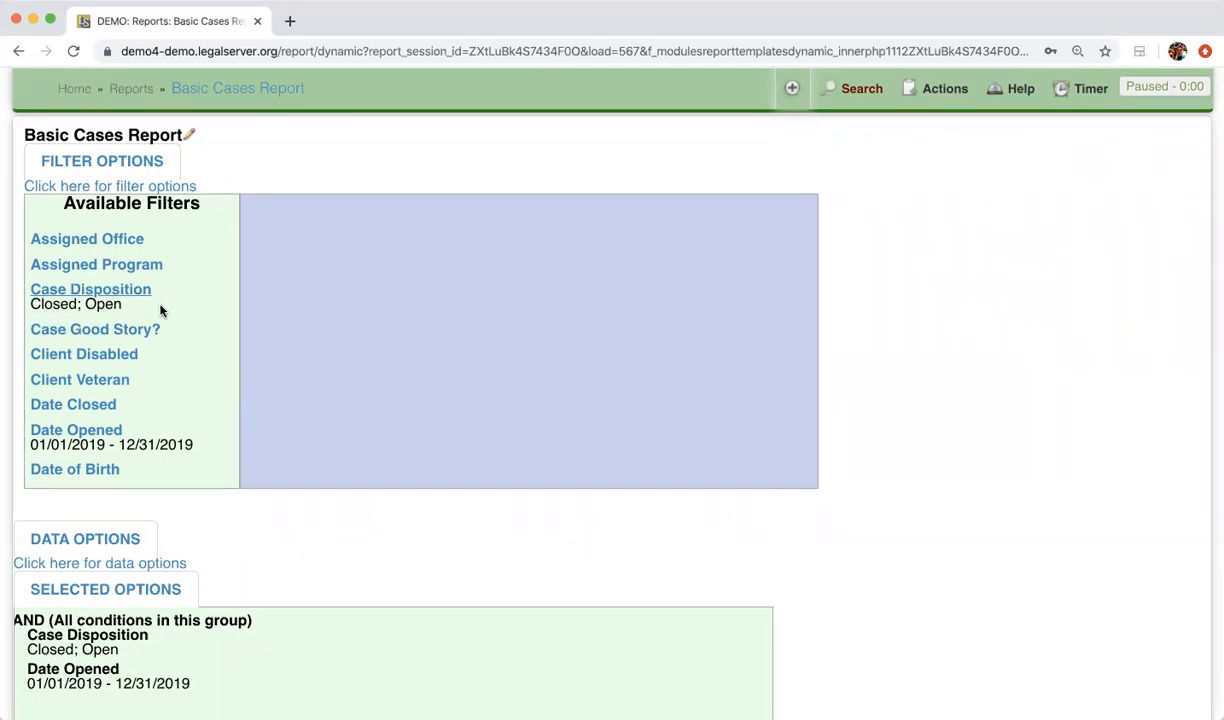
Set the Date Opened filter of the Basic Cases Report to Current Year (YTD 2020)
{"action": "left_click", "coordinate": [101, 431]}
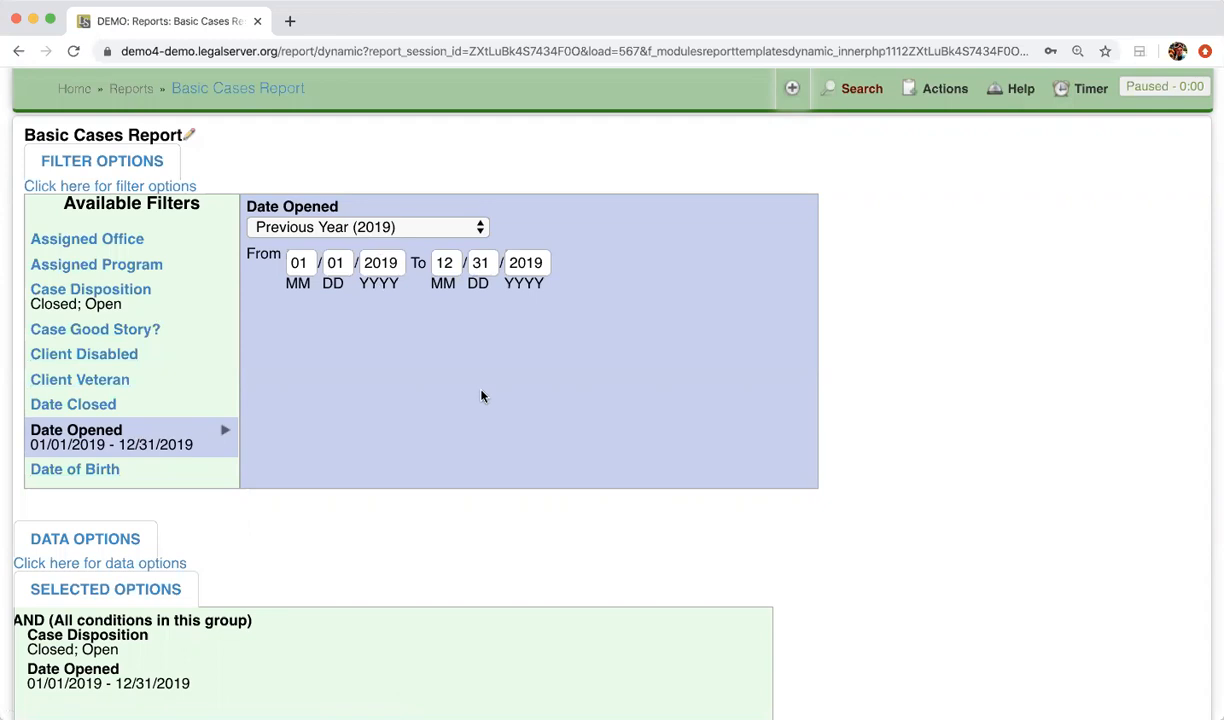
{"action": "left_click", "coordinate": [477, 229]}
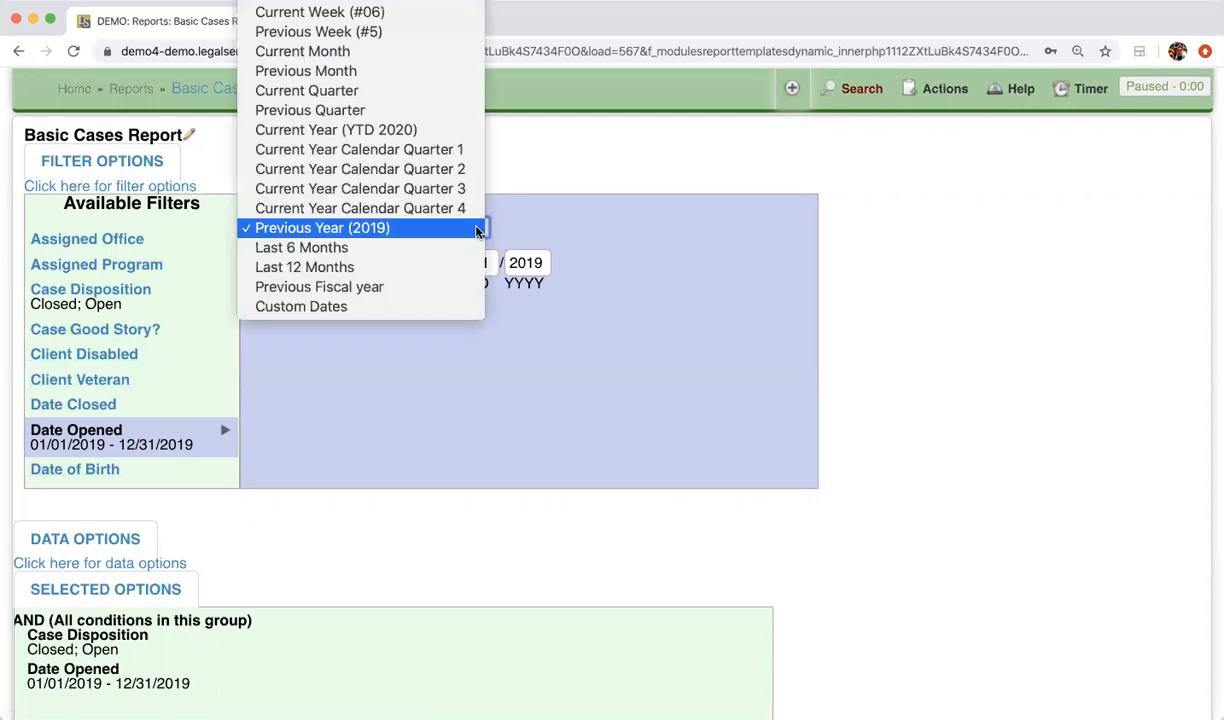
{"action": "scroll", "coordinate": [477, 231], "scroll_direction": "up", "scroll_amount": 4}
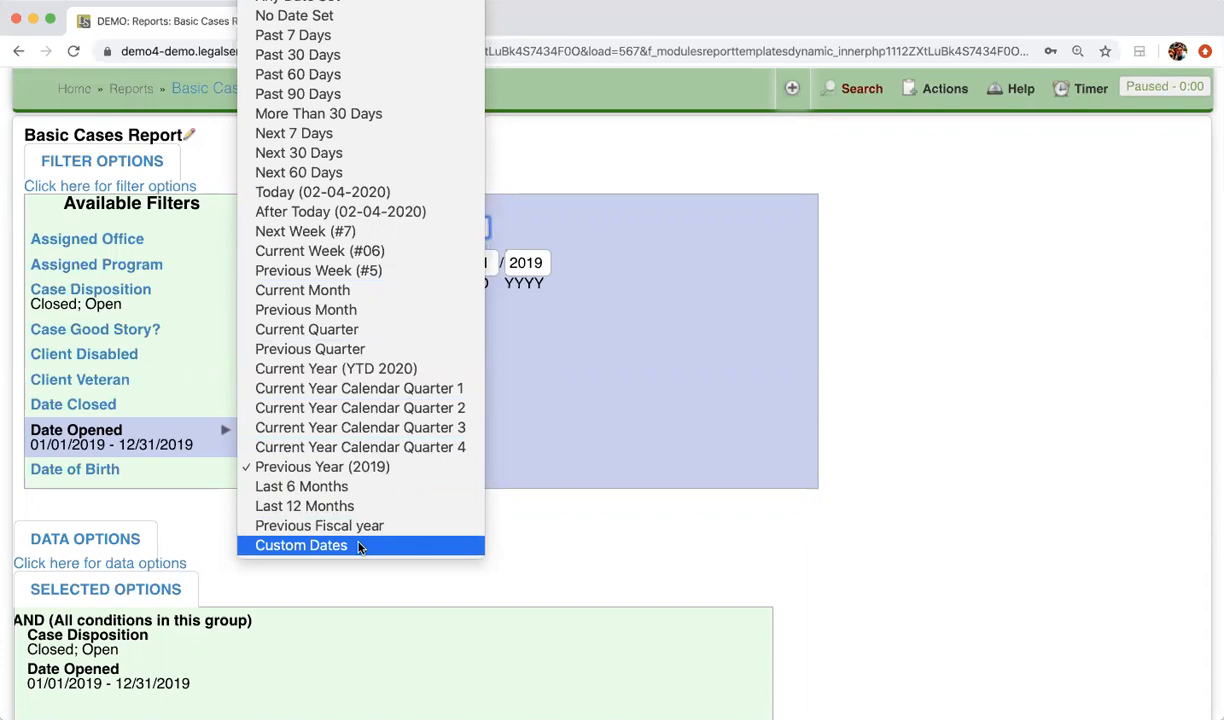
{"action": "left_click", "coordinate": [402, 368]}
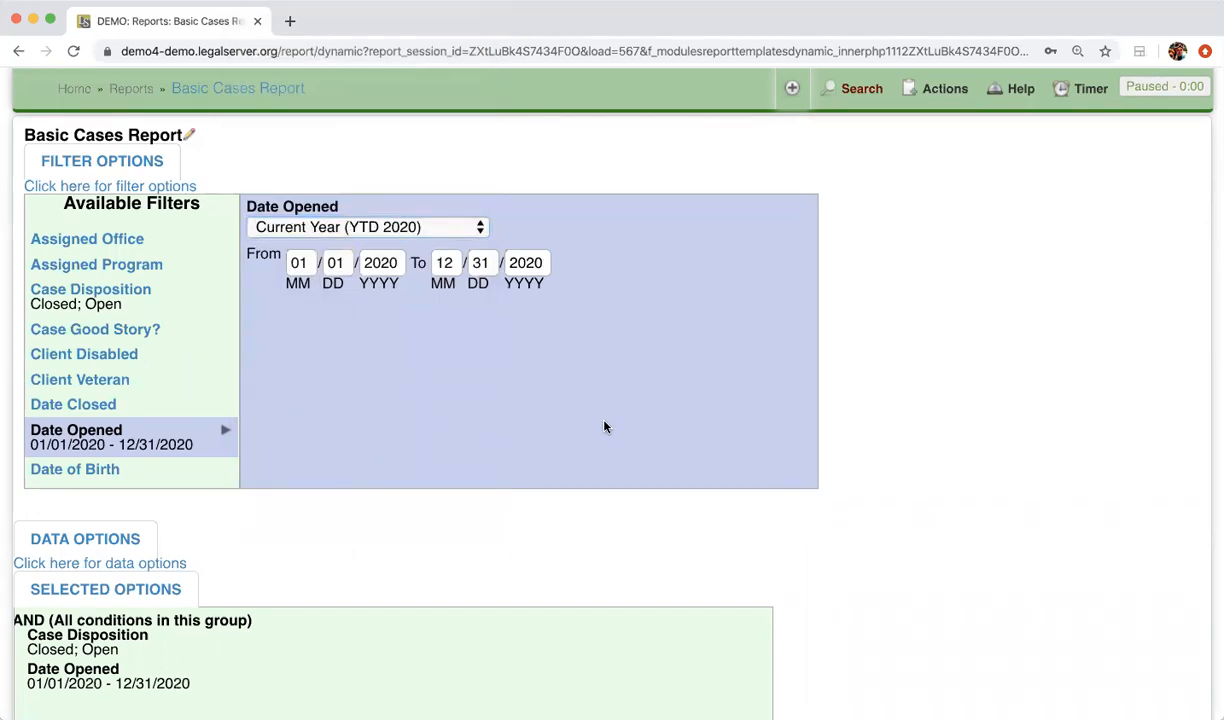
Run the report for cases opened in the current year and review the resulting case table
{"action": "scroll", "coordinate": [604, 427], "scroll_direction": "down", "scroll_amount": 2}
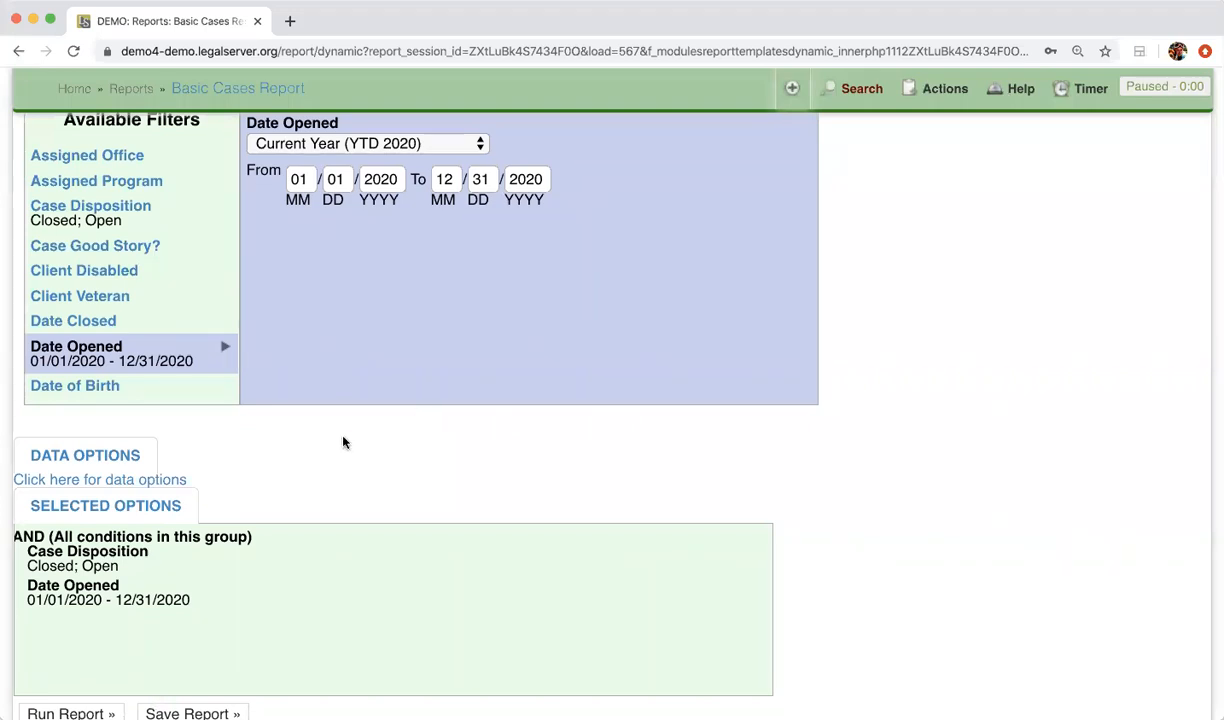
{"action": "scroll", "coordinate": [343, 440], "scroll_direction": "down", "scroll_amount": 15}
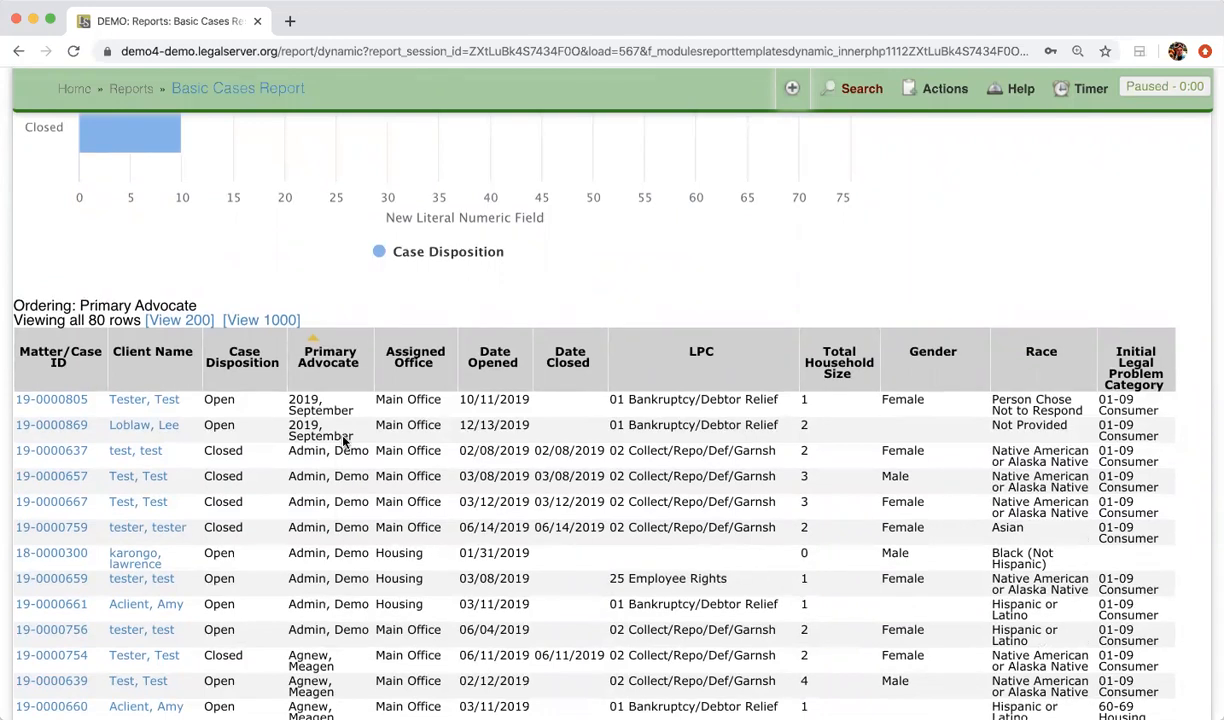
{"action": "scroll", "coordinate": [343, 435], "scroll_direction": "up", "scroll_amount": 15}
{"action": "left_click", "coordinate": [68, 373]}
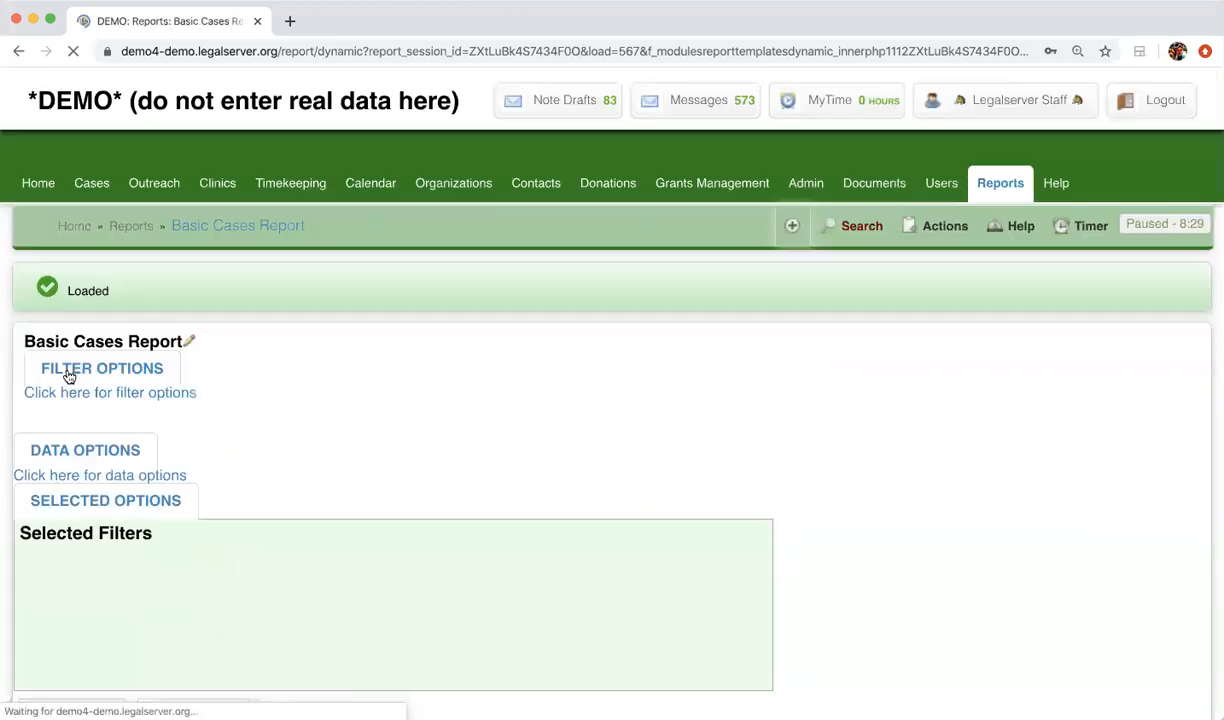
{"action": "scroll", "coordinate": [474, 577], "scroll_direction": "down", "scroll_amount": 10}
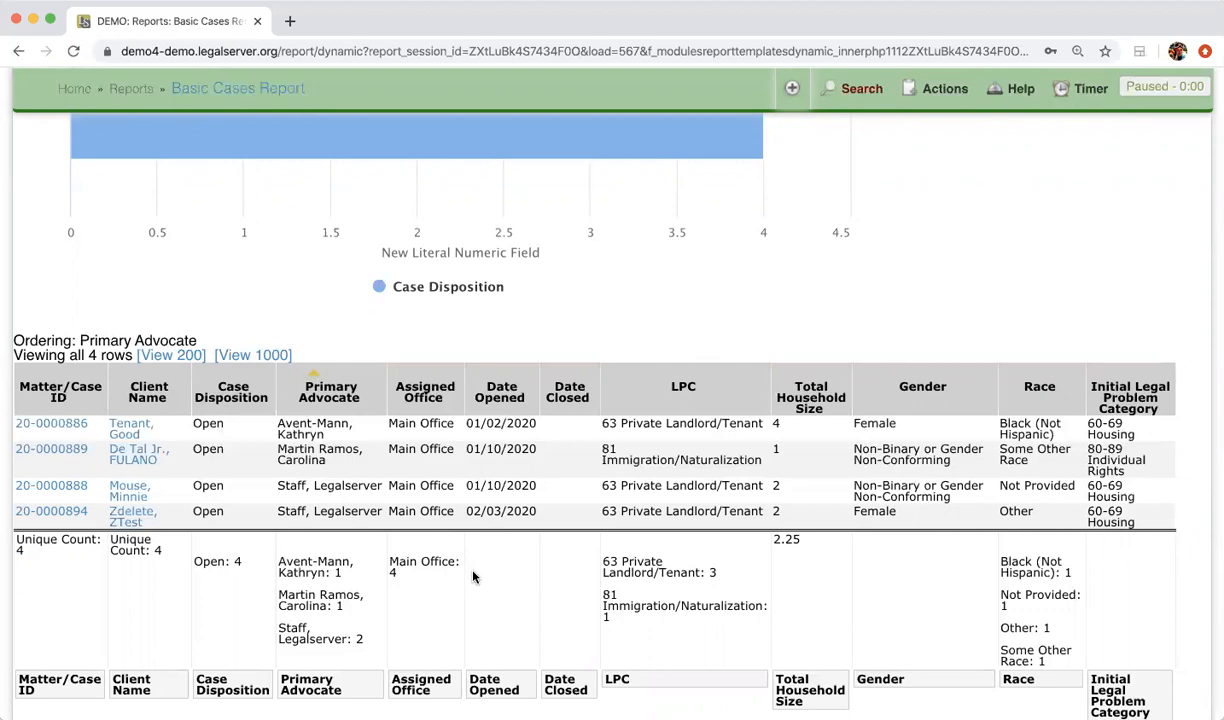
Reopen the report's filter options and set the Date Opened filter to Previous Year (2019)
{"action": "scroll", "coordinate": [474, 577], "scroll_direction": "up", "scroll_amount": 10}
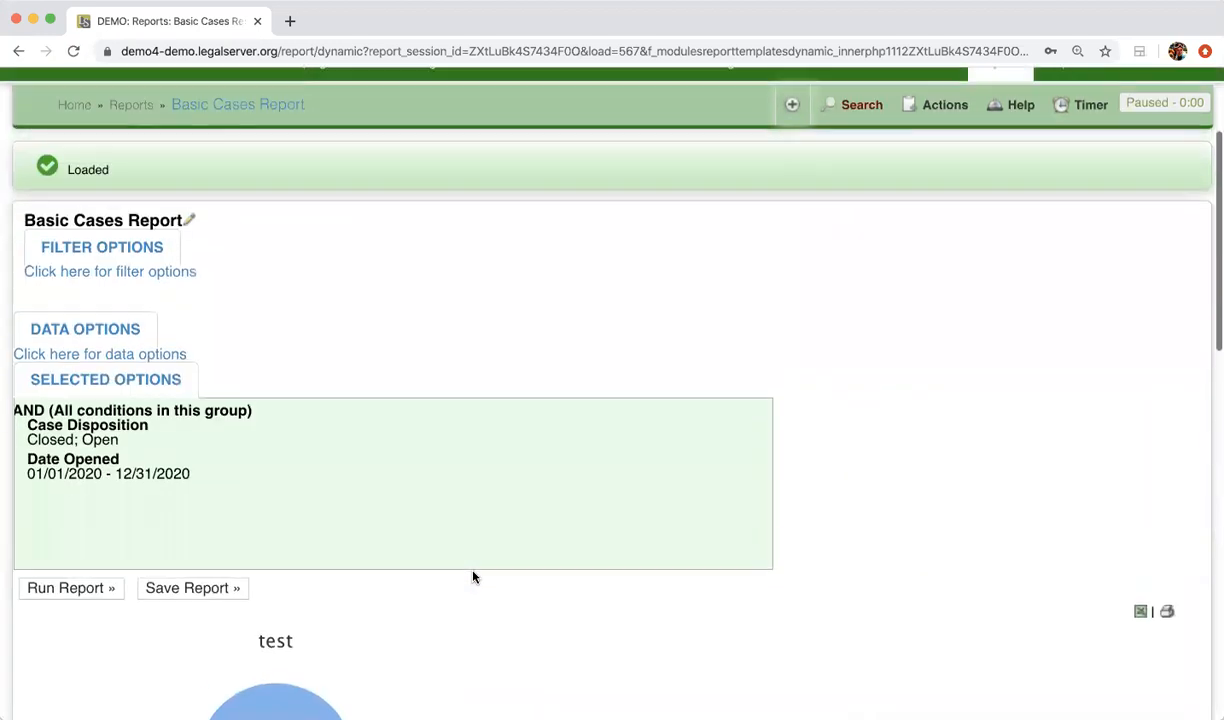
{"action": "left_click", "coordinate": [101, 251]}
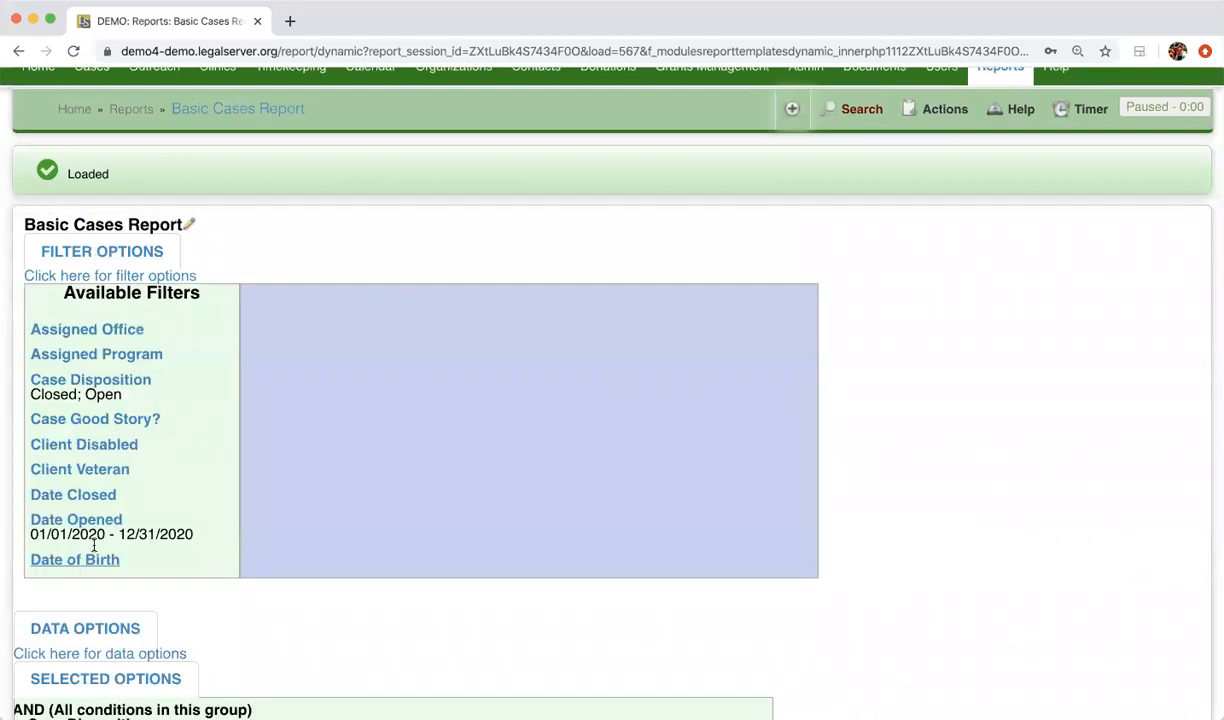
{"action": "left_click", "coordinate": [72, 522]}
{"action": "left_click", "coordinate": [450, 326]}
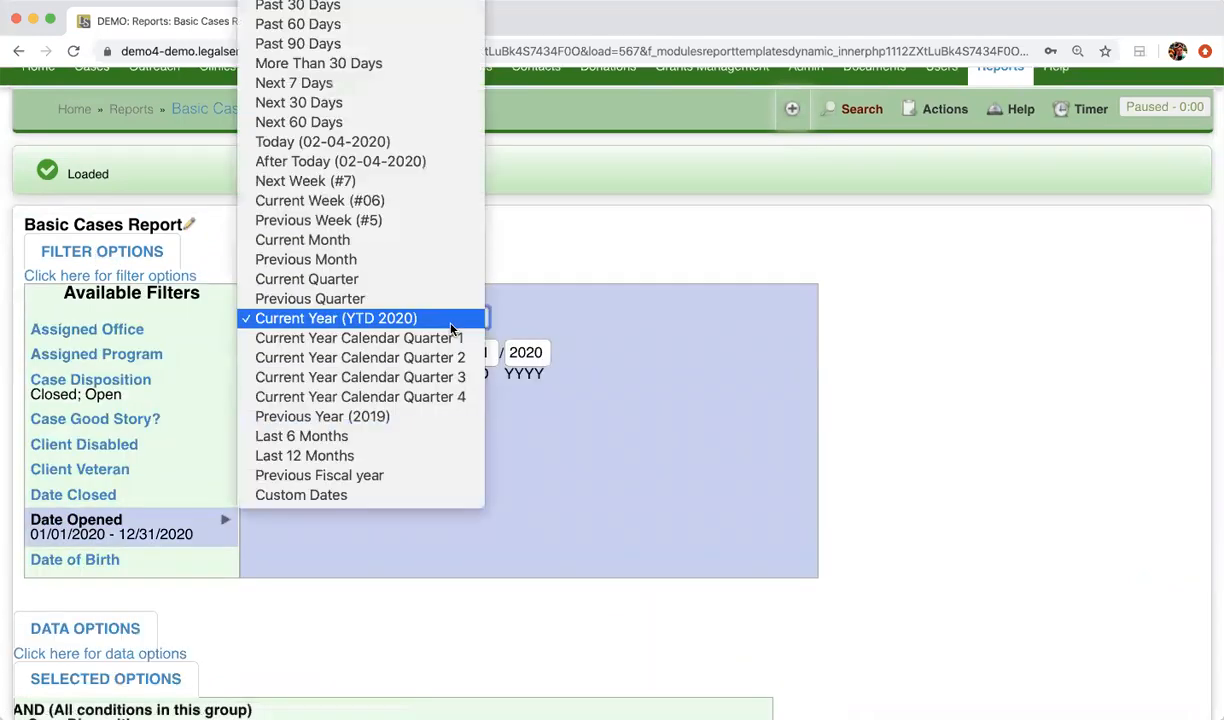
{"action": "left_click", "coordinate": [412, 416]}
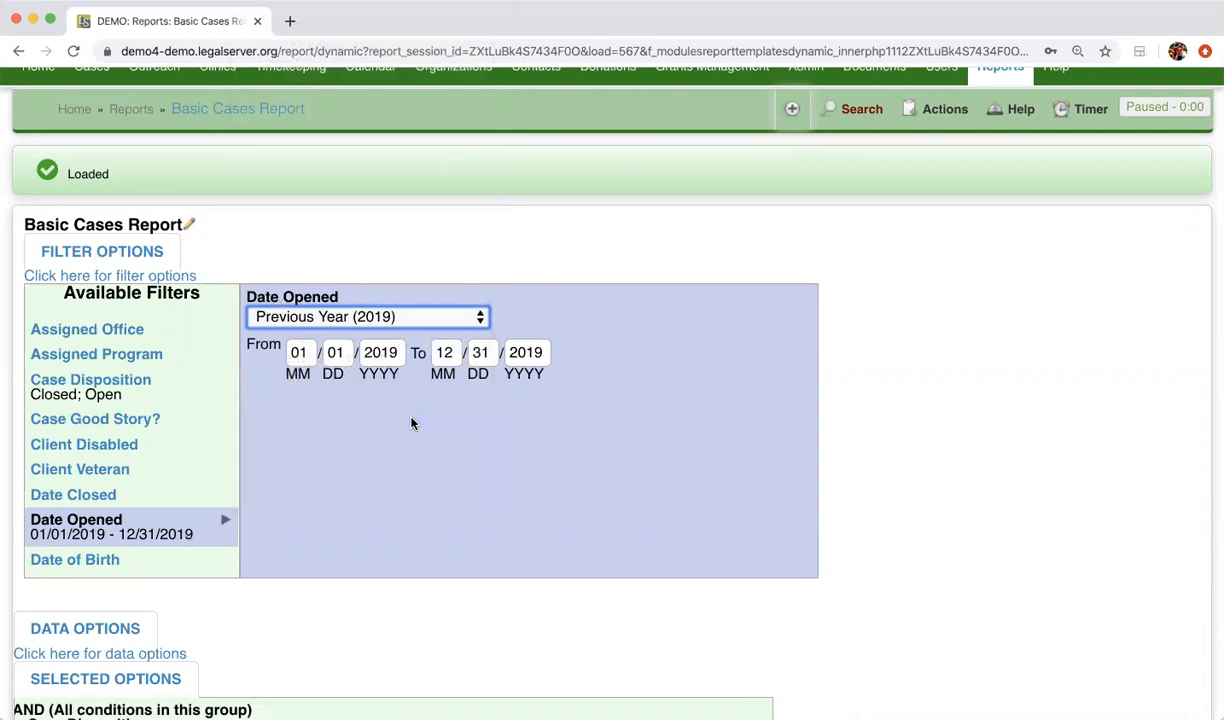
{"action": "left_click", "coordinate": [348, 445]}
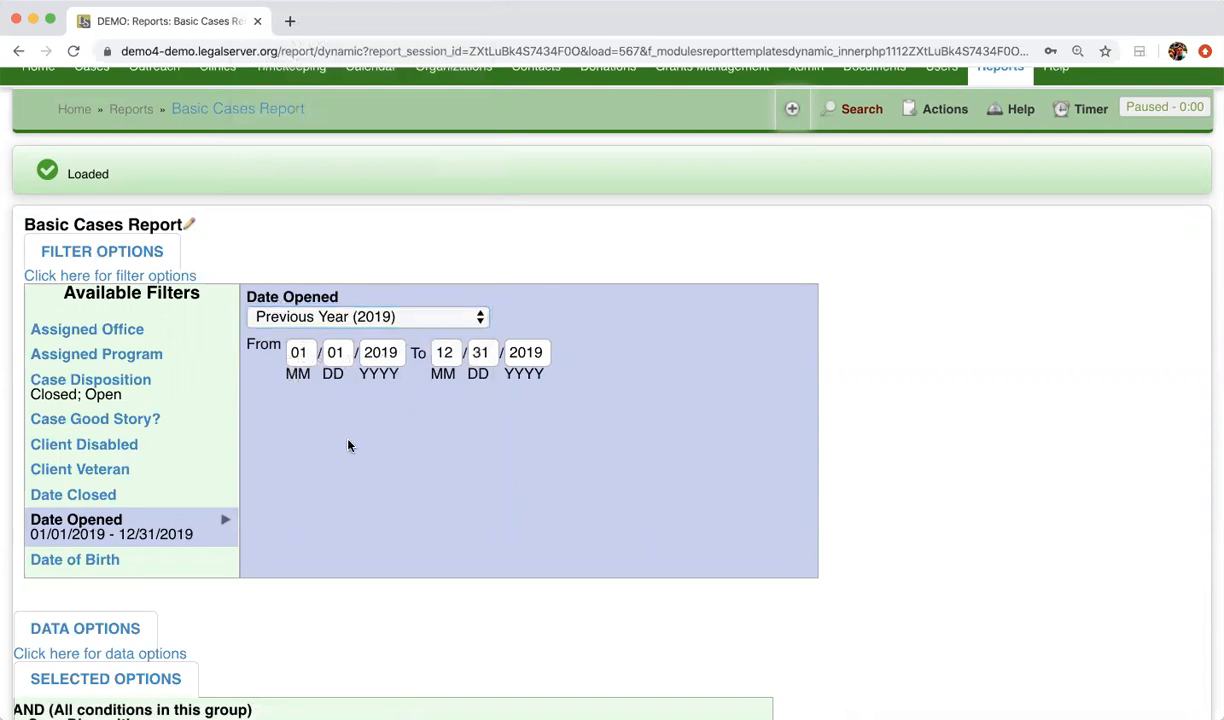
Limit the Case Disposition filter to Open only, run the report and review its case table
{"action": "left_click", "coordinate": [131, 386]}
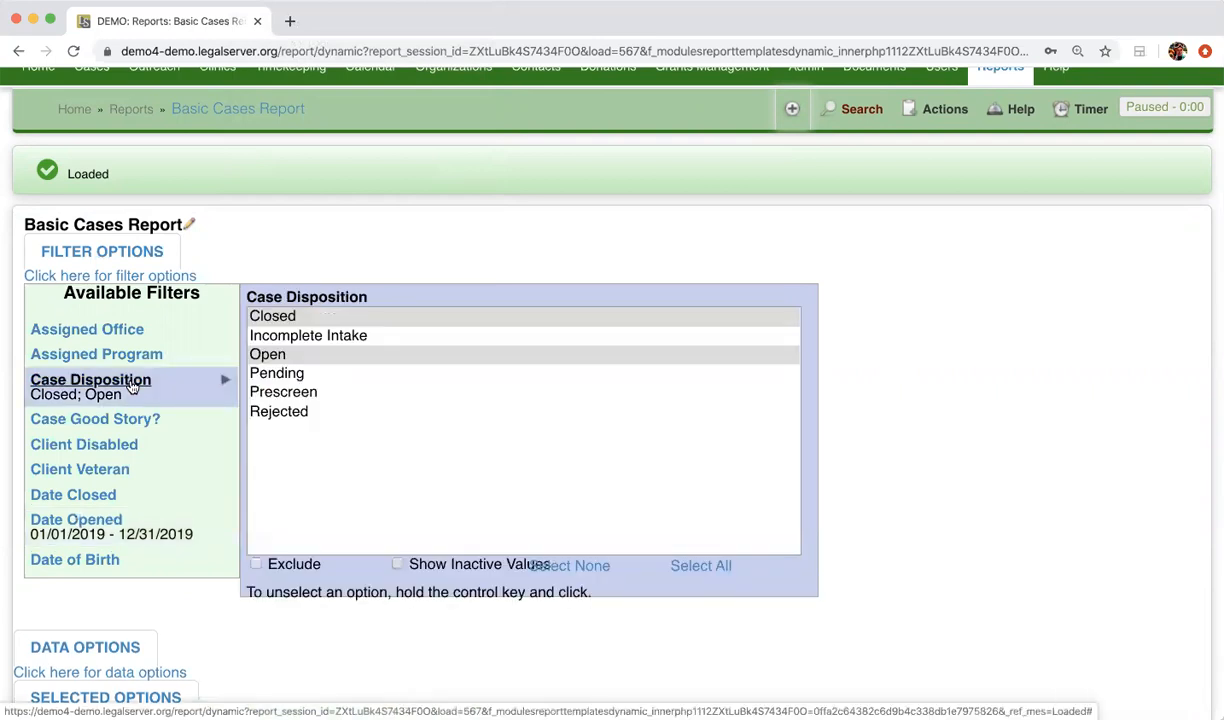
{"action": "left_click", "coordinate": [306, 358]}
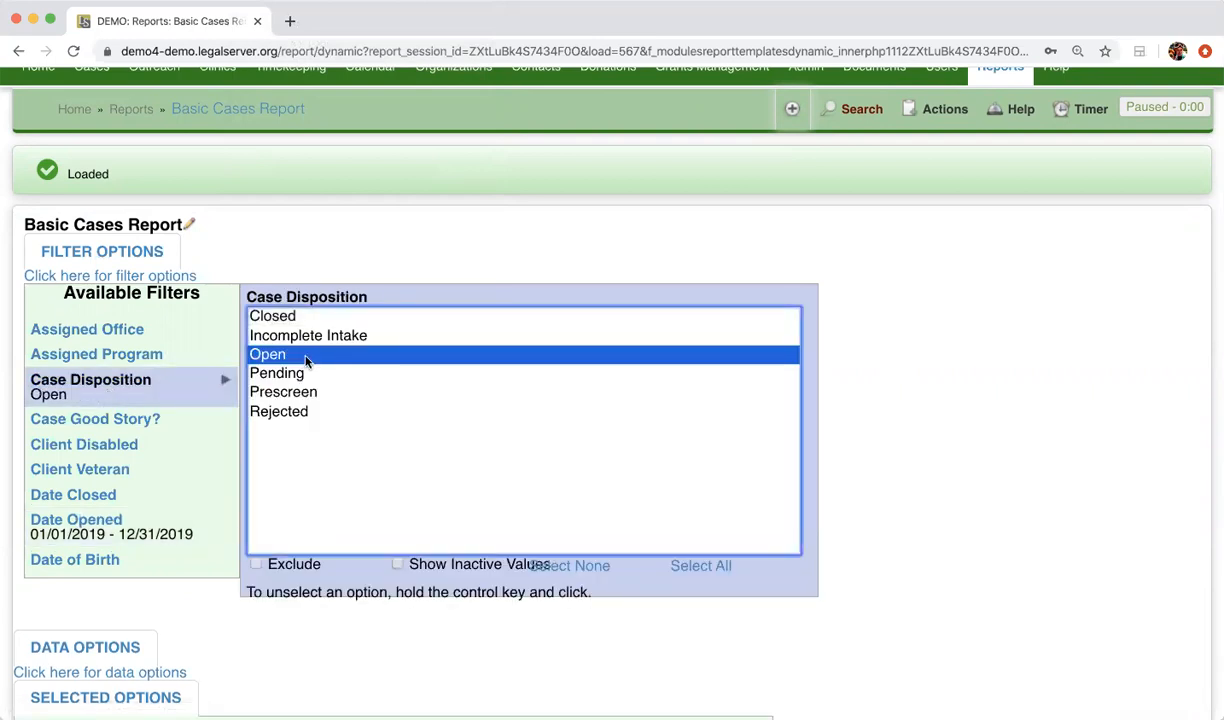
{"action": "scroll", "coordinate": [306, 358], "scroll_direction": "down", "scroll_amount": 6}
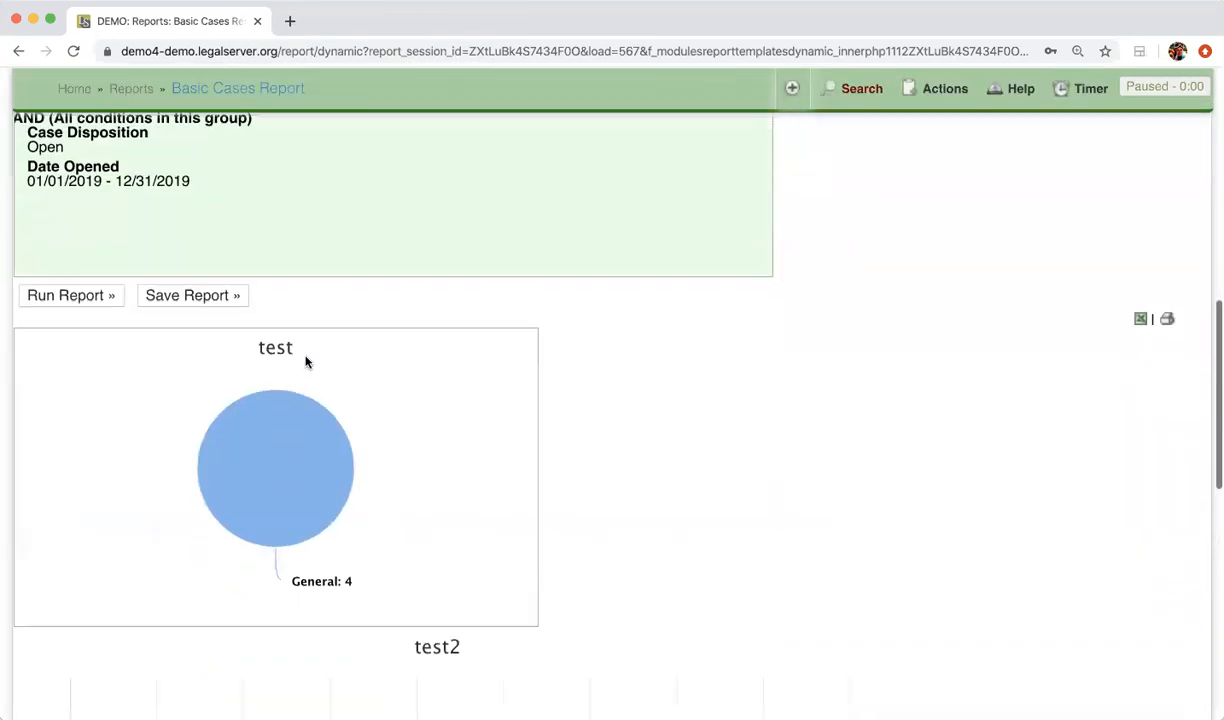
{"action": "left_click", "coordinate": [63, 297]}
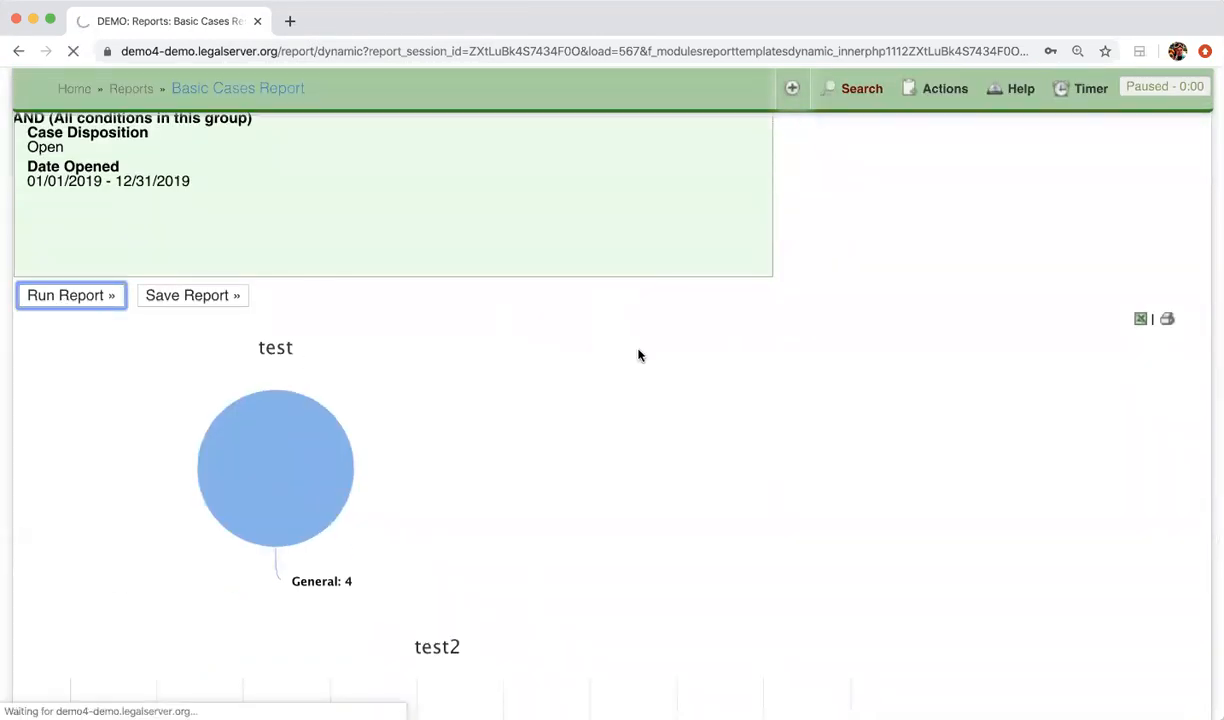
{"action": "scroll", "coordinate": [640, 355], "scroll_direction": "down", "scroll_amount": 3}
{"action": "scroll", "coordinate": [638, 355], "scroll_direction": "down", "scroll_amount": 9}
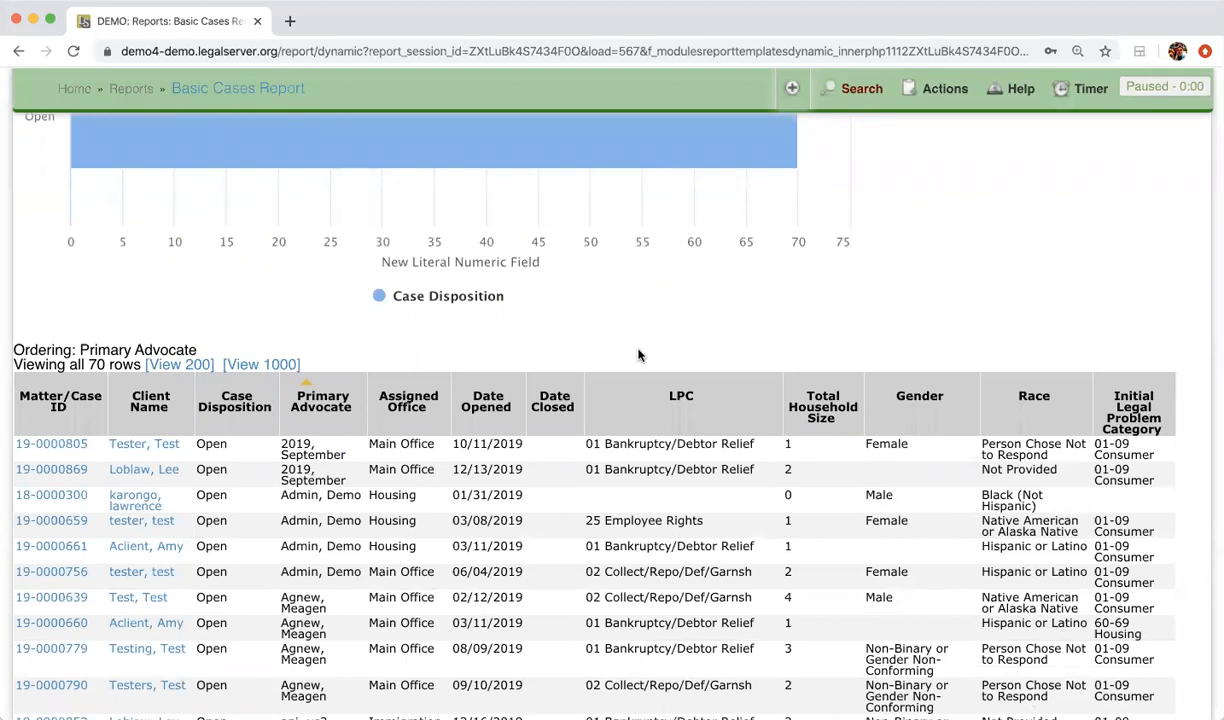
Expand the filter options again and set the Client Veteran filter to Yes
{"action": "scroll", "coordinate": [640, 355], "scroll_direction": "up", "scroll_amount": 12}
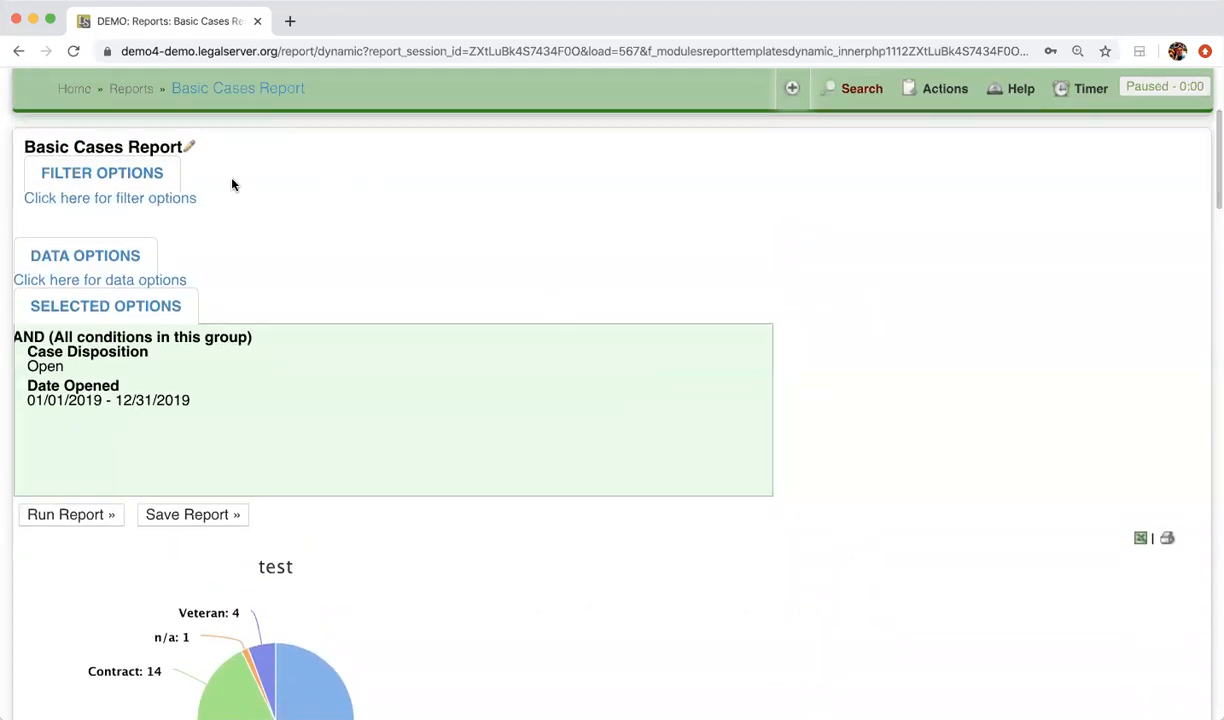
{"action": "left_click", "coordinate": [131, 194]}
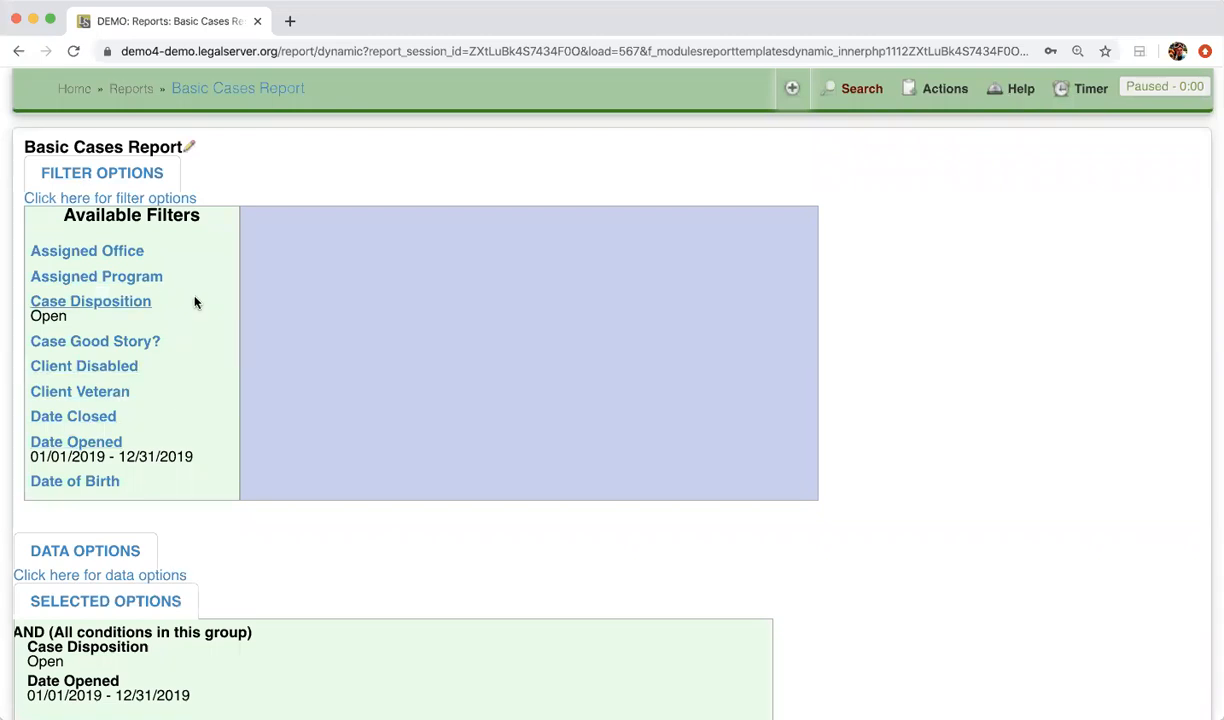
{"action": "left_click", "coordinate": [115, 396]}
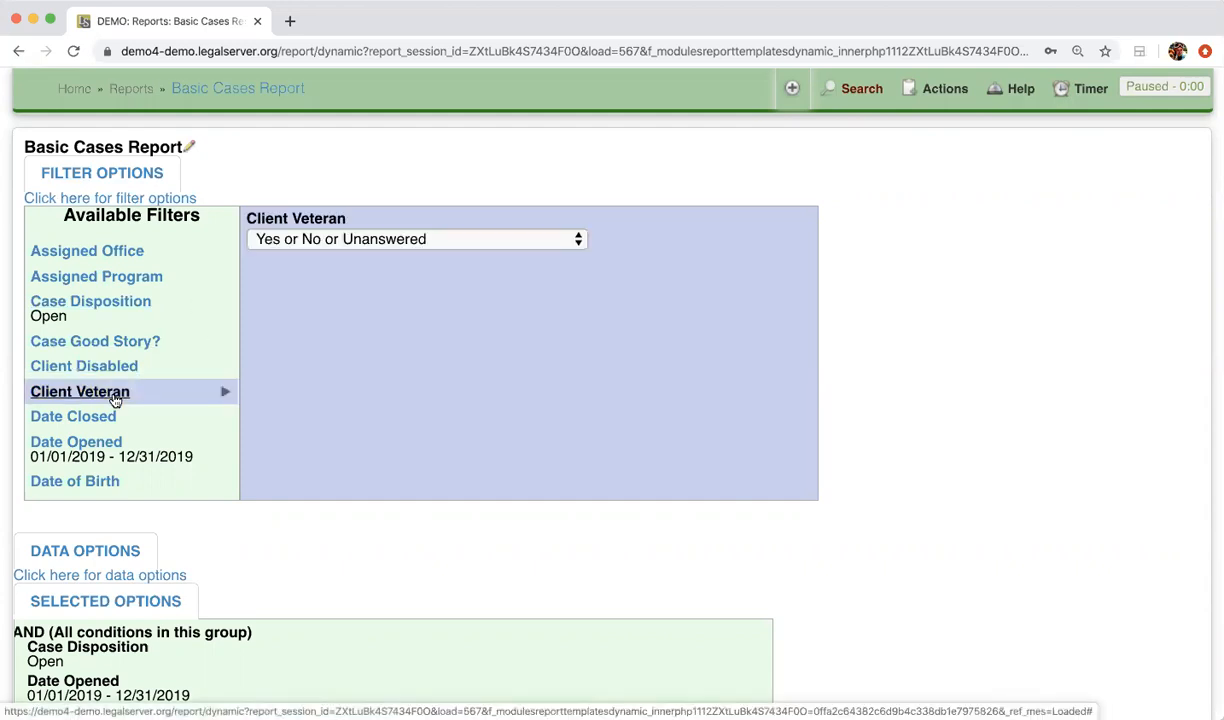
{"action": "left_click", "coordinate": [487, 240]}
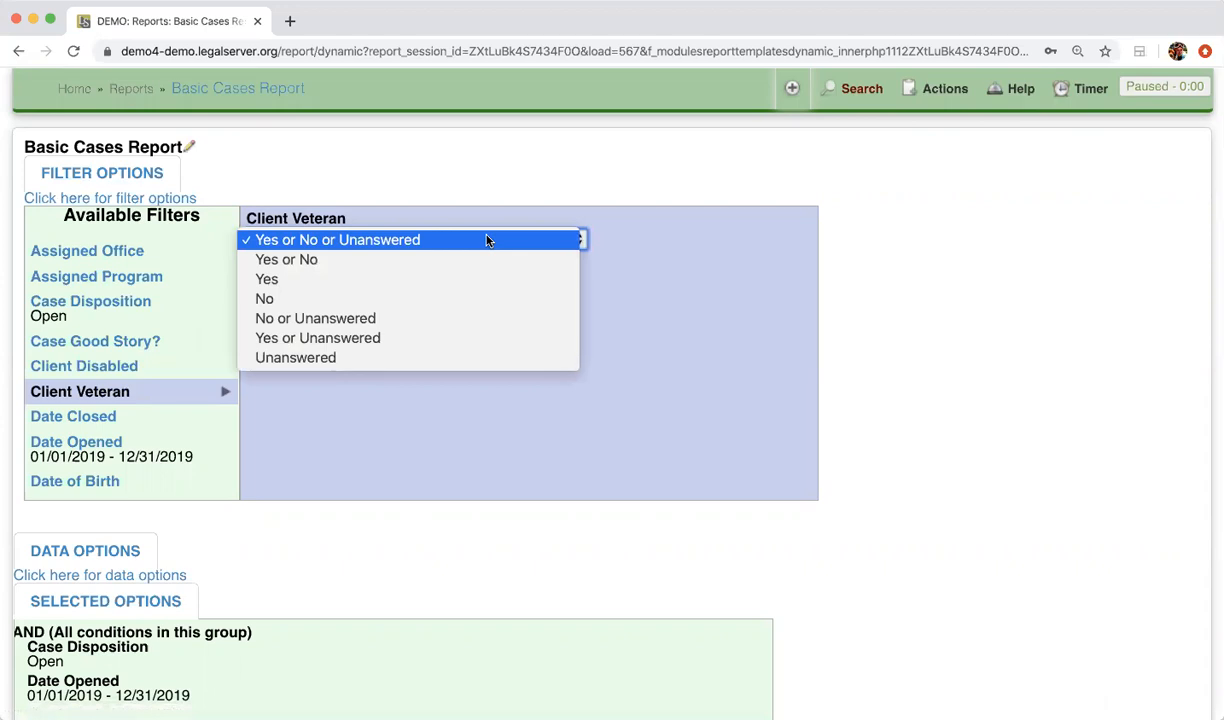
{"action": "left_click", "coordinate": [470, 285]}
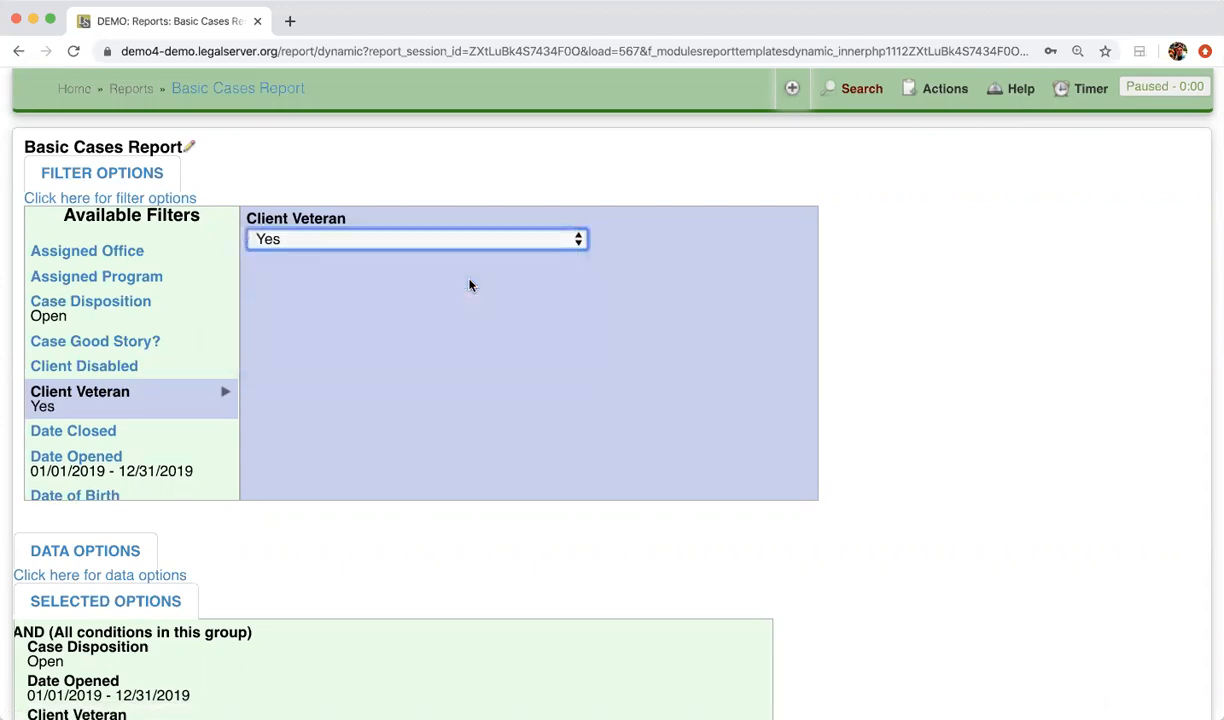
Run the report with the Client Veteran filter and review the selected conditions and the table's columns
{"action": "scroll", "coordinate": [470, 285], "scroll_direction": "down", "scroll_amount": 5}
{"action": "left_click", "coordinate": [68, 386]}
{"action": "scroll", "coordinate": [428, 473], "scroll_direction": "down", "scroll_amount": 9}
{"action": "scroll", "coordinate": [428, 473], "scroll_direction": "down", "scroll_amount": 4}
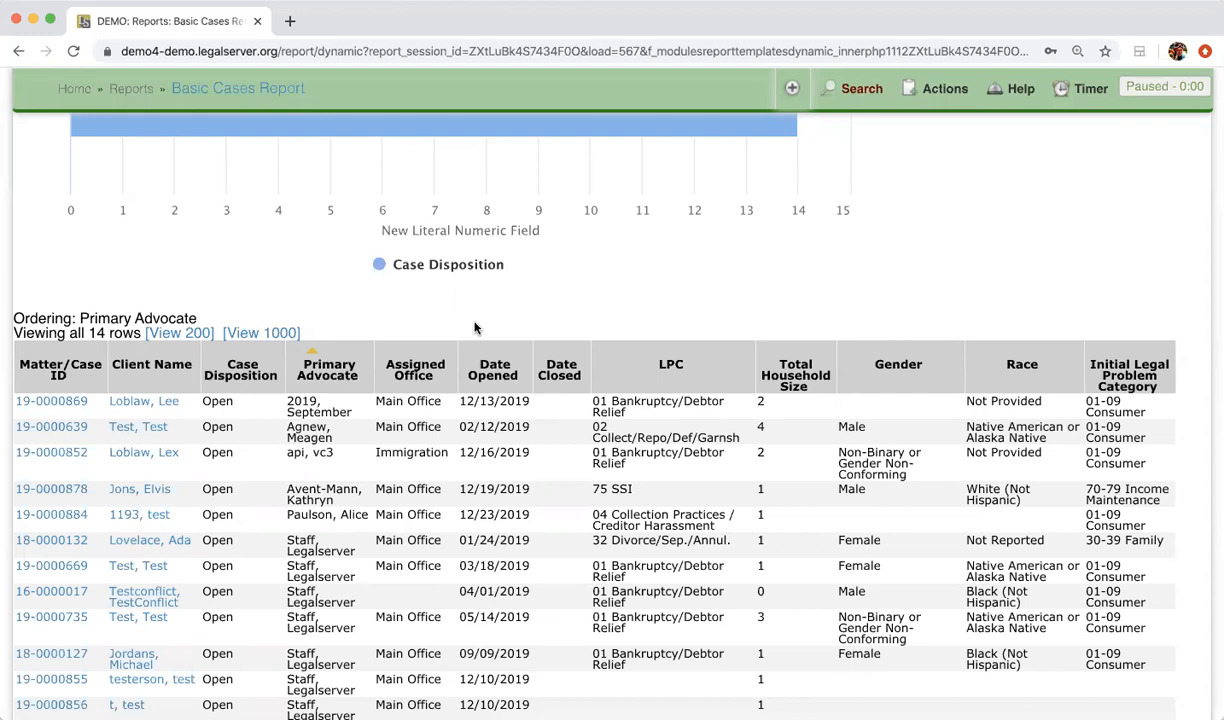
{"action": "scroll", "coordinate": [475, 328], "scroll_direction": "up", "scroll_amount": 10}
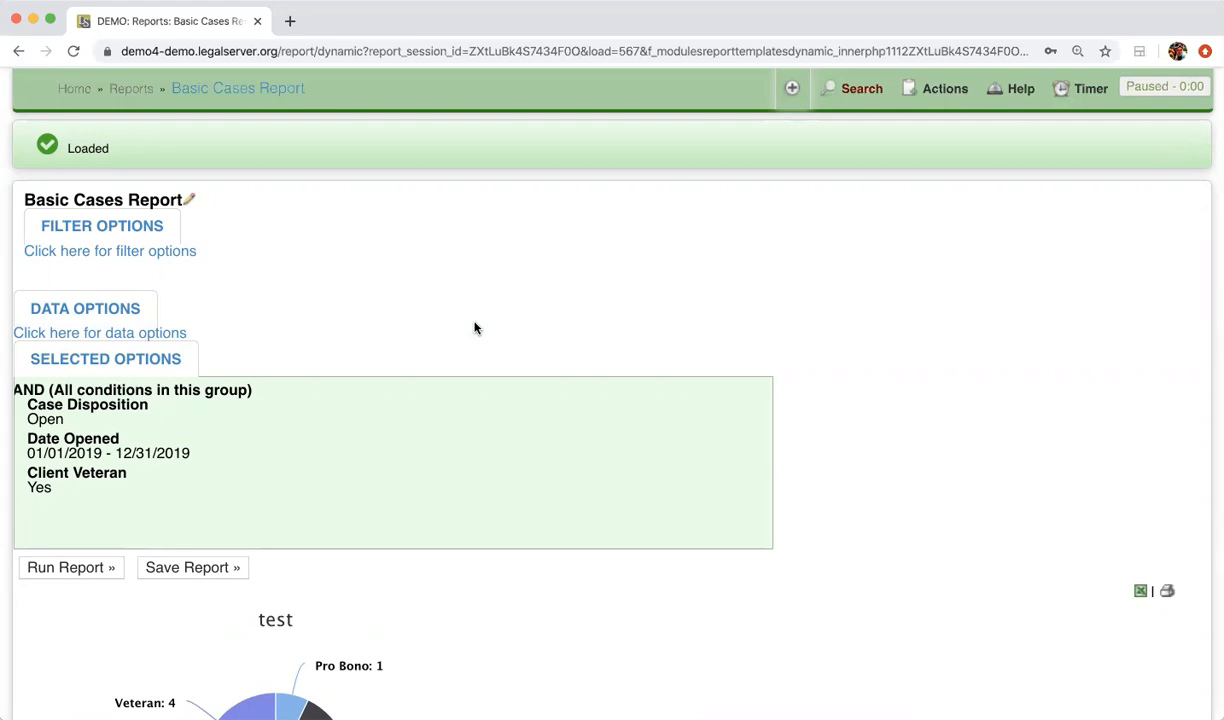
{"action": "scroll", "coordinate": [475, 328], "scroll_direction": "down", "scroll_amount": 15}
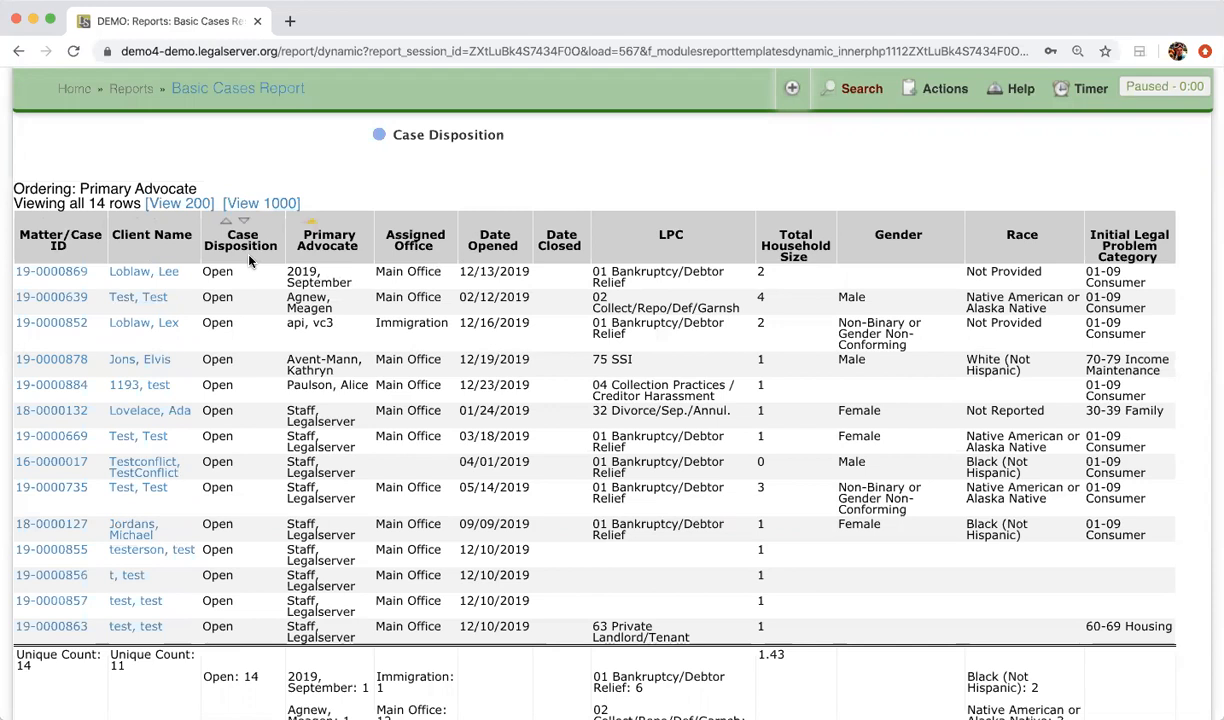
Expand the report's data options and add the Client Disabled field to the display fields
{"action": "scroll", "coordinate": [249, 261], "scroll_direction": "up", "scroll_amount": 7}
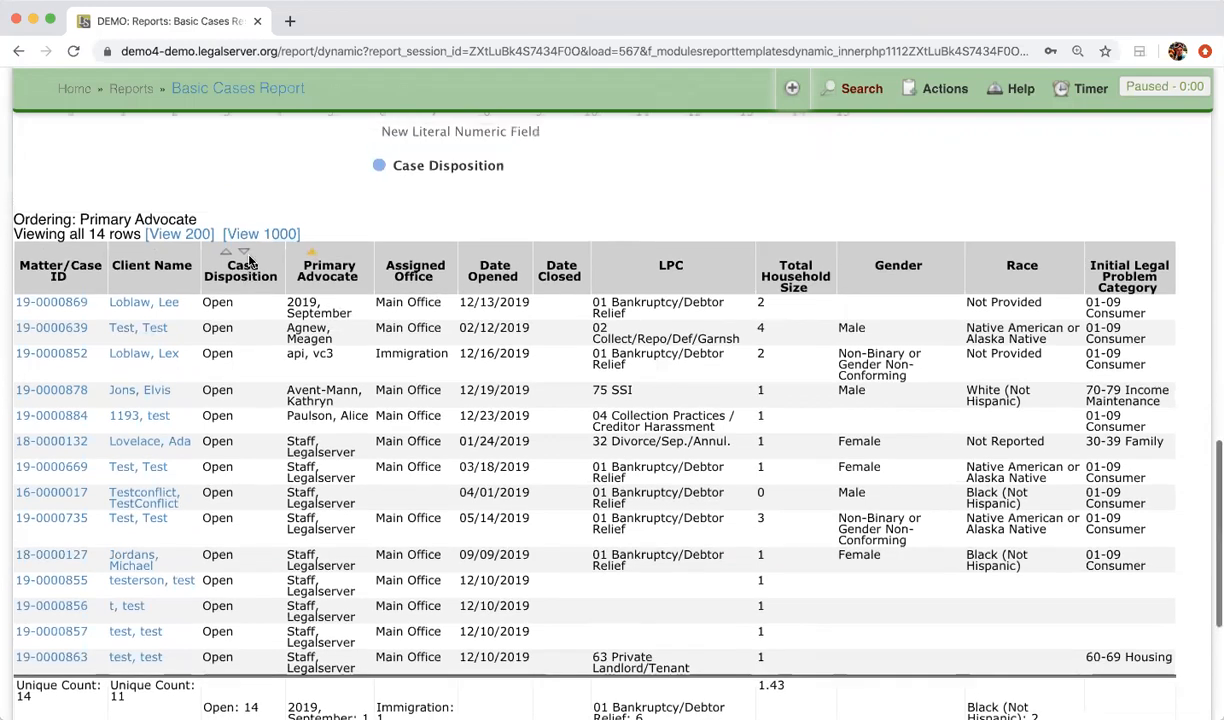
{"action": "scroll", "coordinate": [249, 261], "scroll_direction": "up", "scroll_amount": 5}
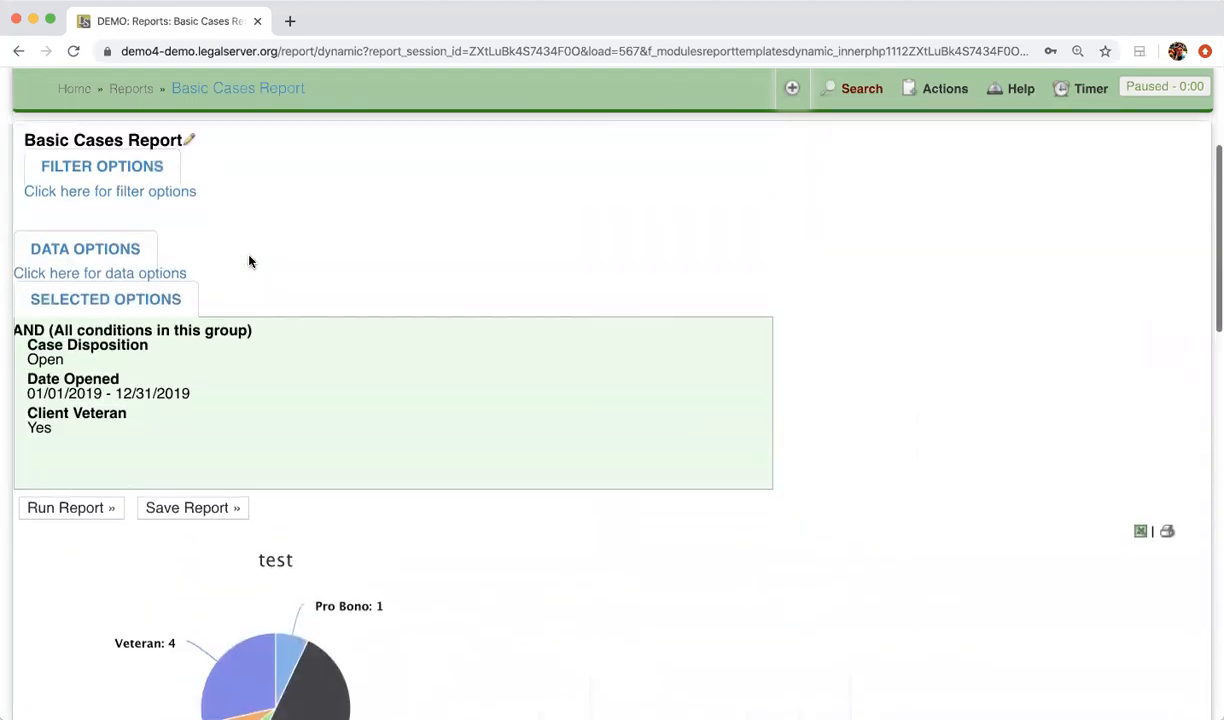
{"action": "left_click", "coordinate": [116, 248]}
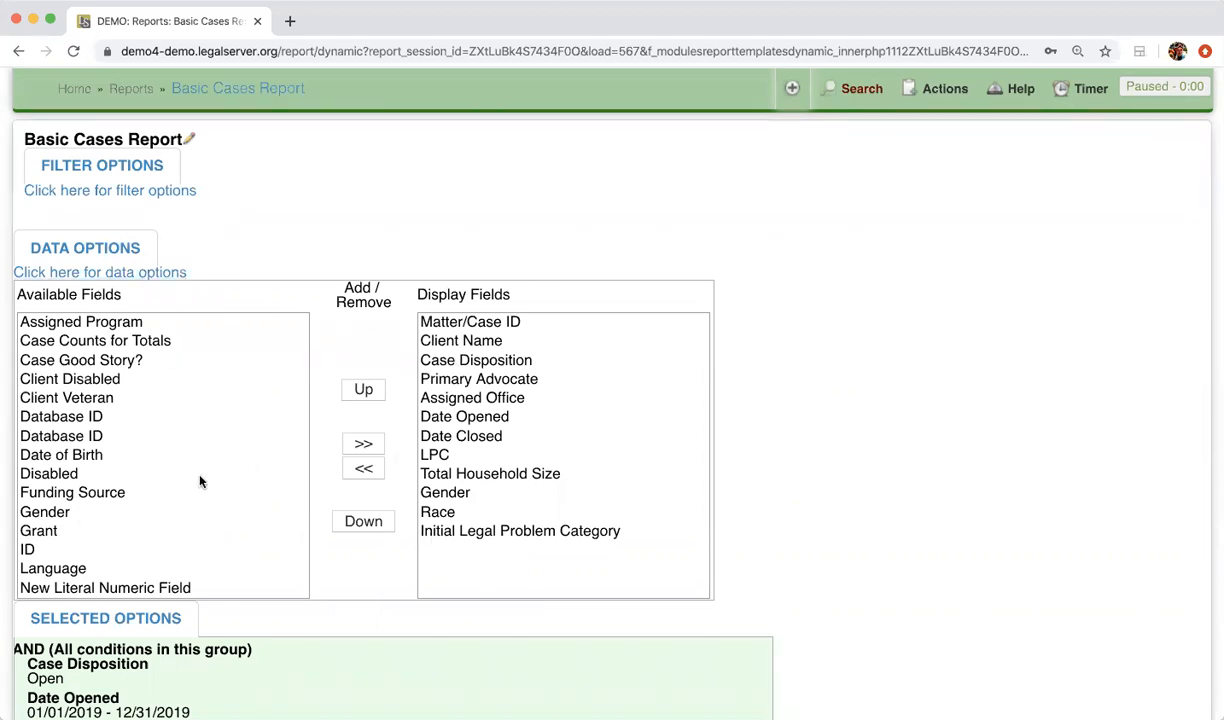
{"action": "left_click", "coordinate": [97, 382]}
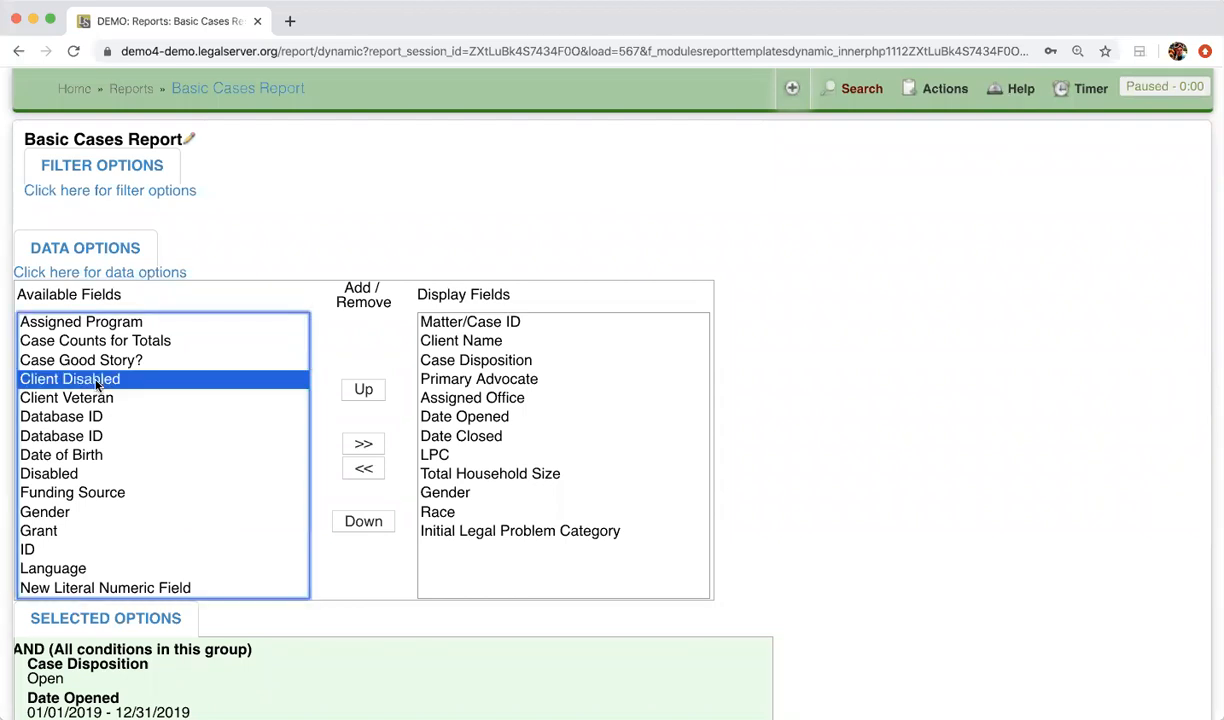
{"action": "left_click", "coordinate": [368, 444]}
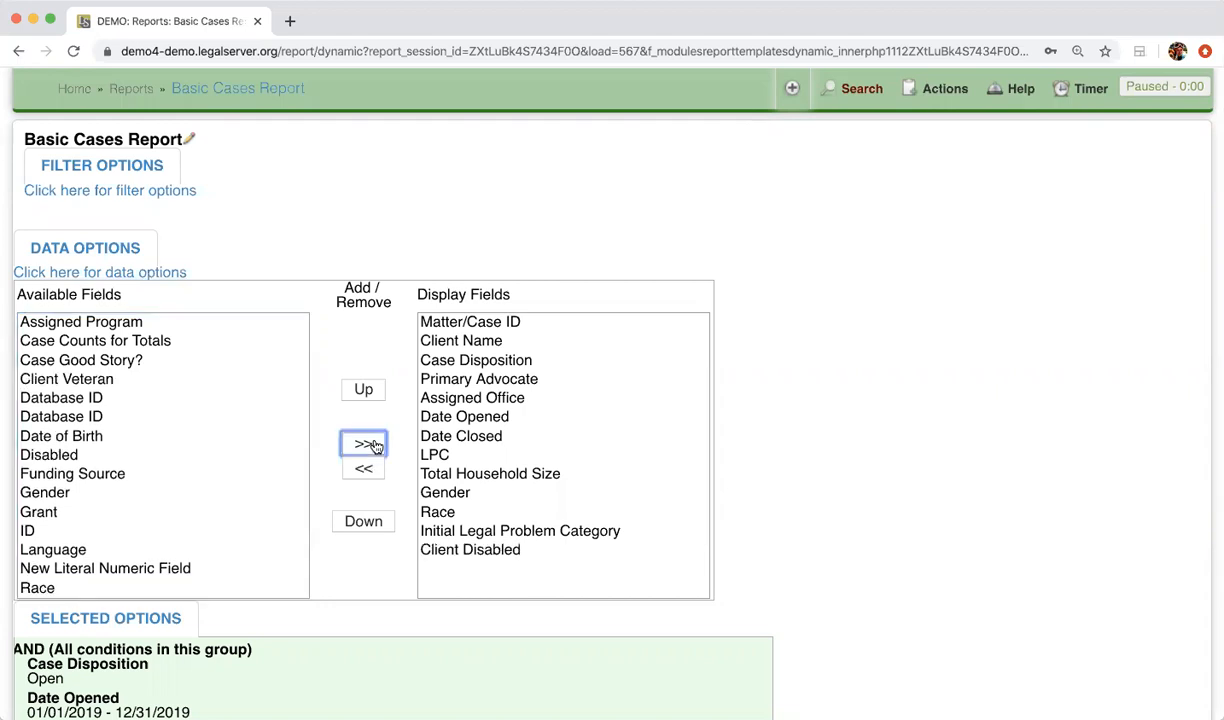
Rerun the report with the added display field and check the Client Disabled column in the case table
{"action": "scroll", "coordinate": [372, 446], "scroll_direction": "down", "scroll_amount": 5}
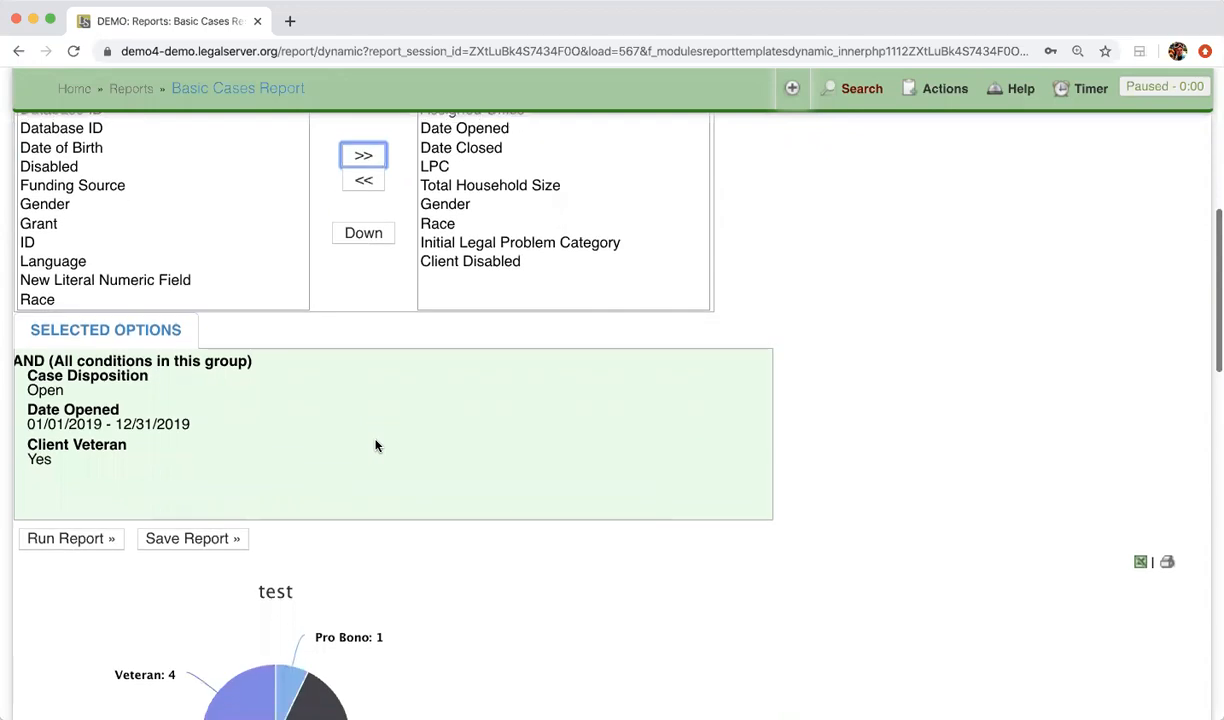
{"action": "left_click", "coordinate": [56, 479]}
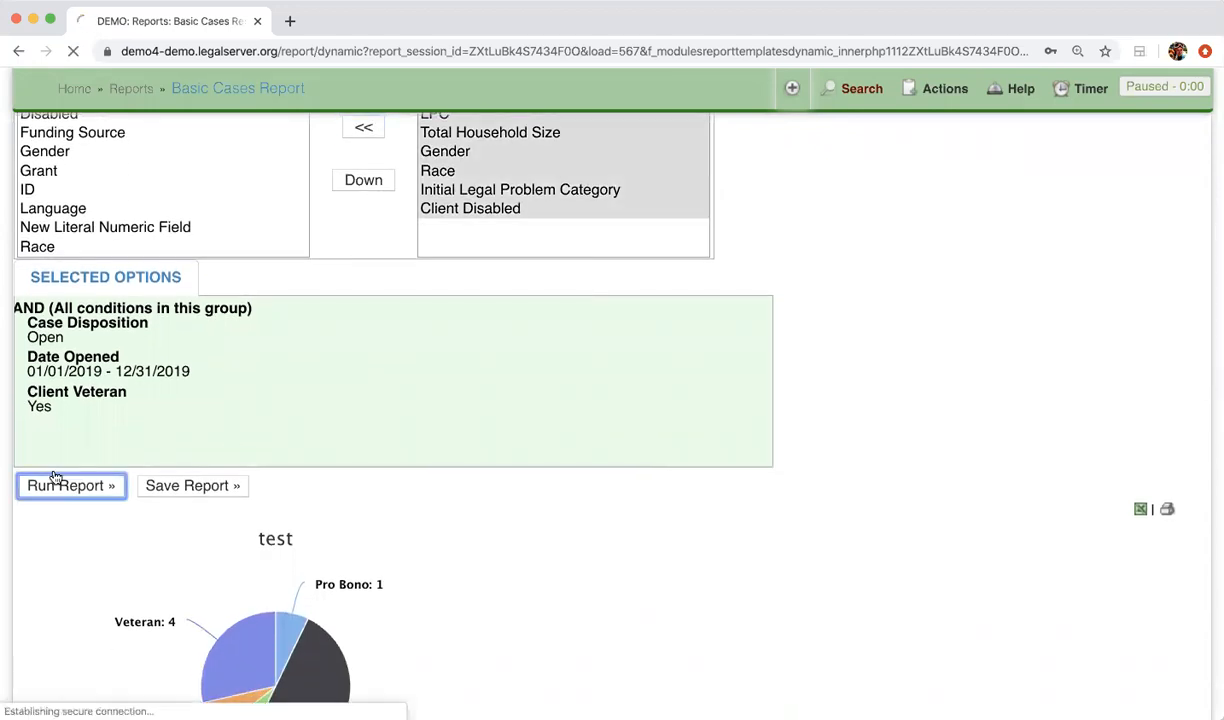
{"action": "scroll", "coordinate": [56, 489], "scroll_direction": "down", "scroll_amount": 15}
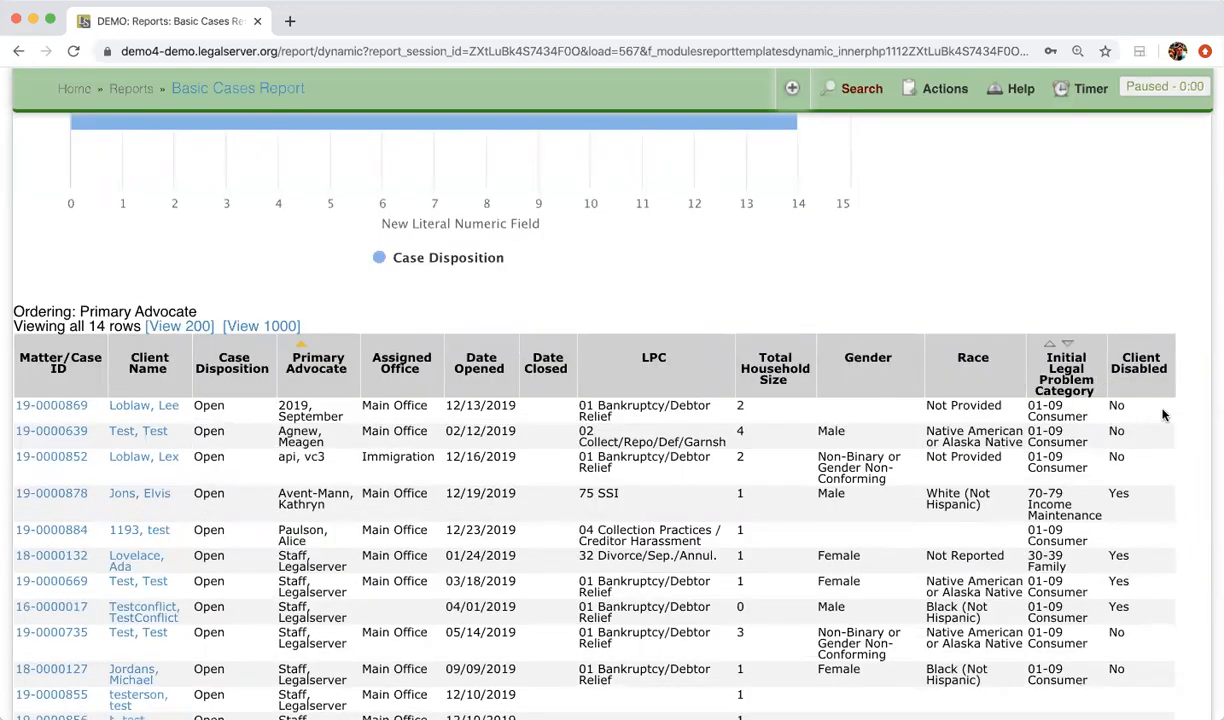
{"action": "scroll", "coordinate": [1180, 415], "scroll_direction": "down", "scroll_amount": 3}
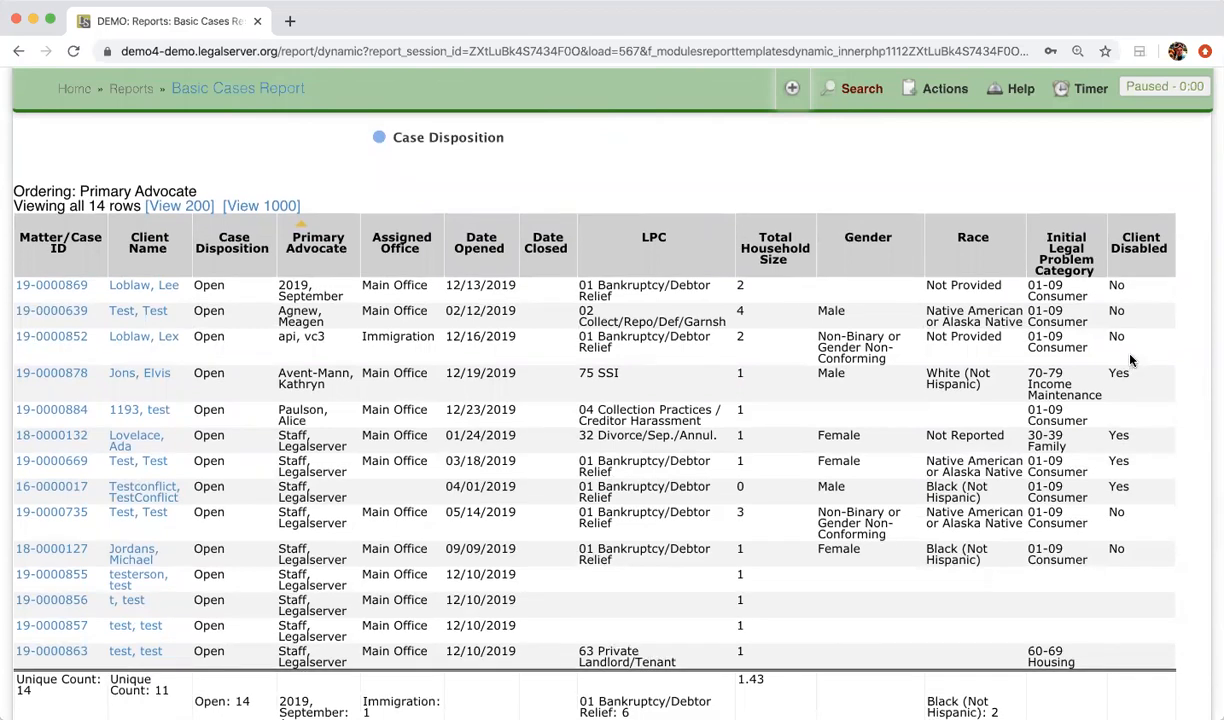
Remove Initial Legal Problem Category and Assigned Office from the report's display fields in the data options
{"action": "scroll", "coordinate": [1130, 358], "scroll_direction": "up", "scroll_amount": 20}
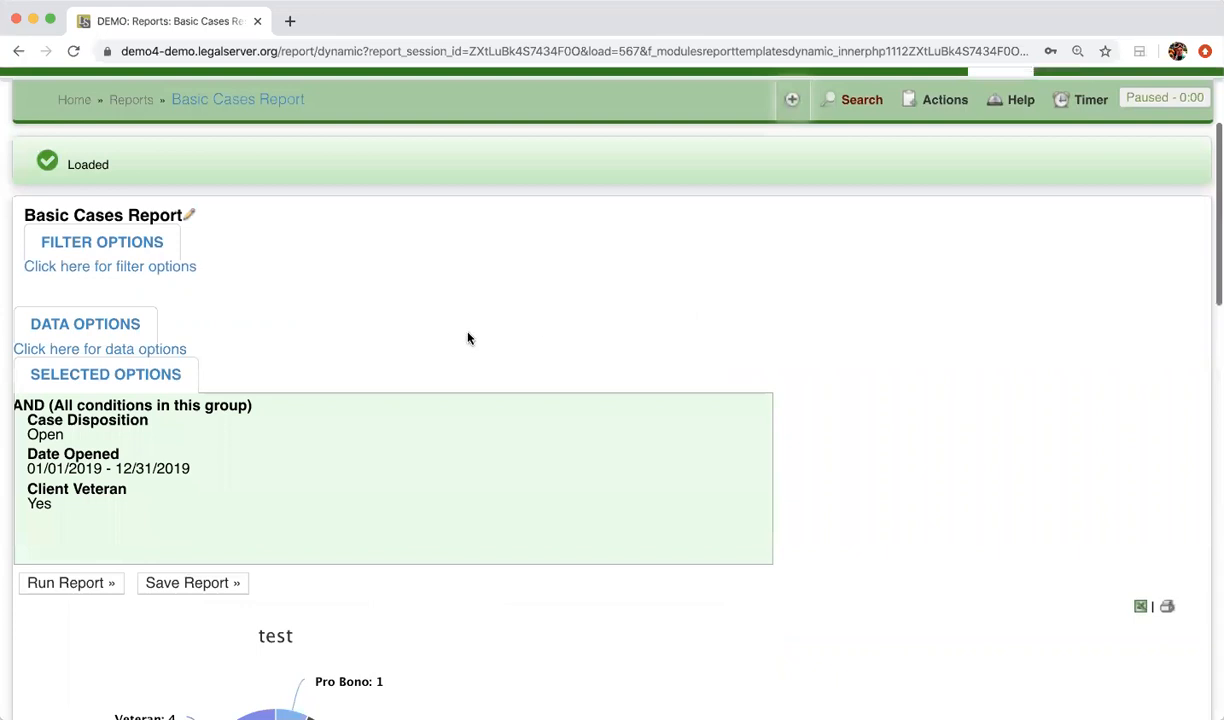
{"action": "left_click", "coordinate": [70, 323]}
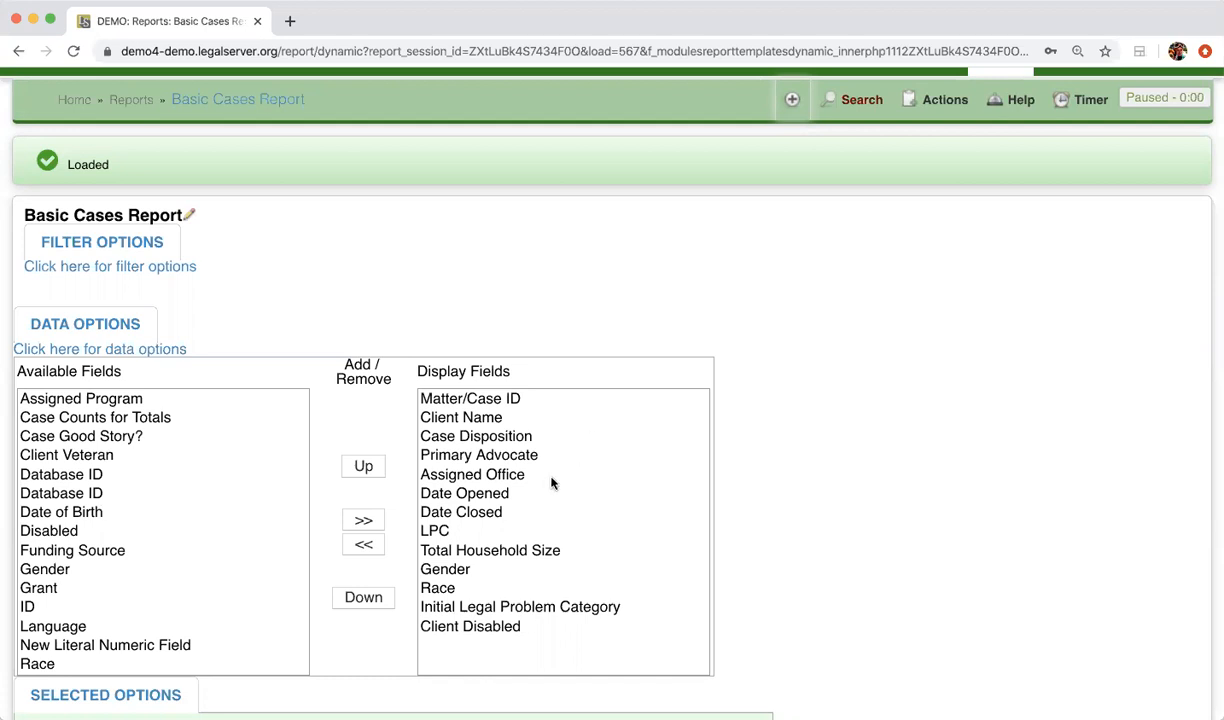
{"action": "left_click", "coordinate": [563, 607]}
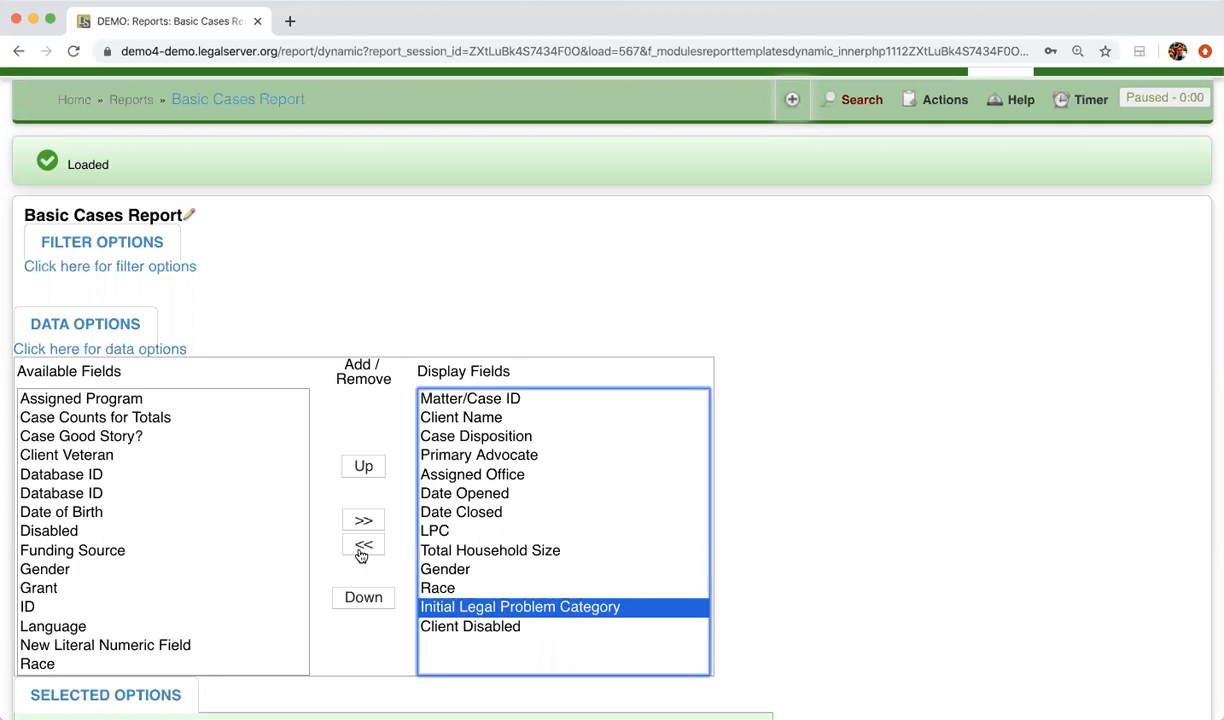
{"action": "left_click", "coordinate": [537, 474], "text": "super"}
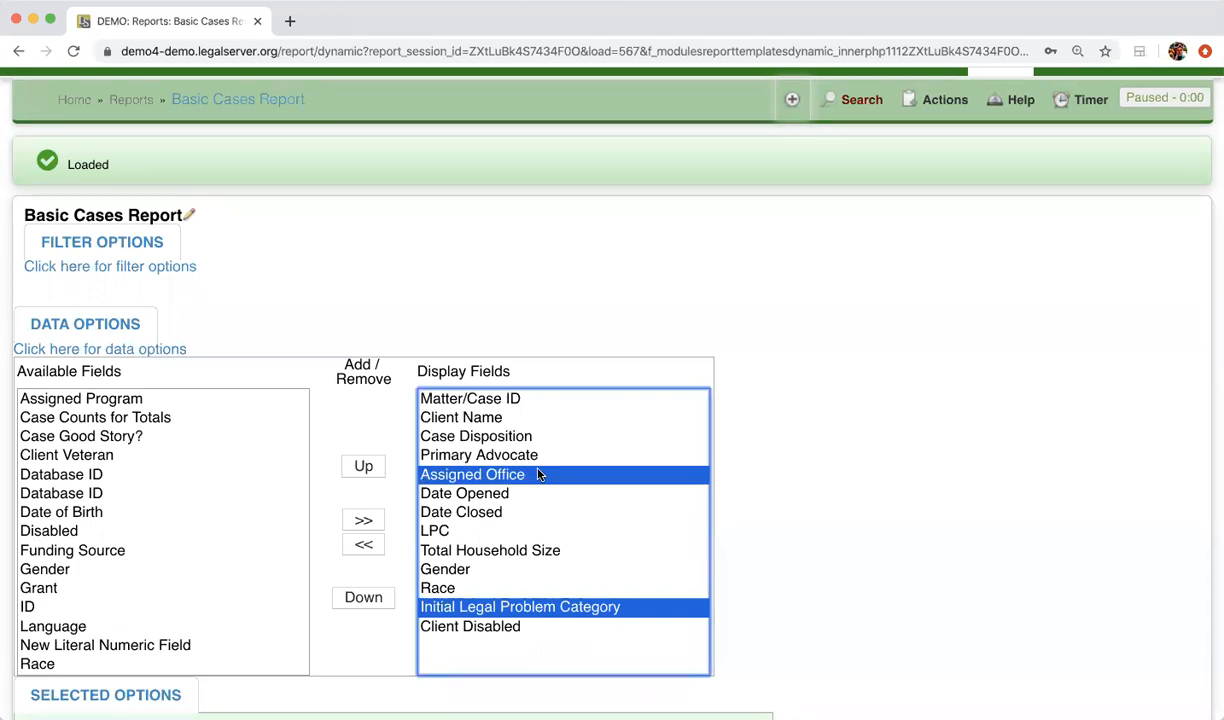
{"action": "left_click", "coordinate": [366, 546]}
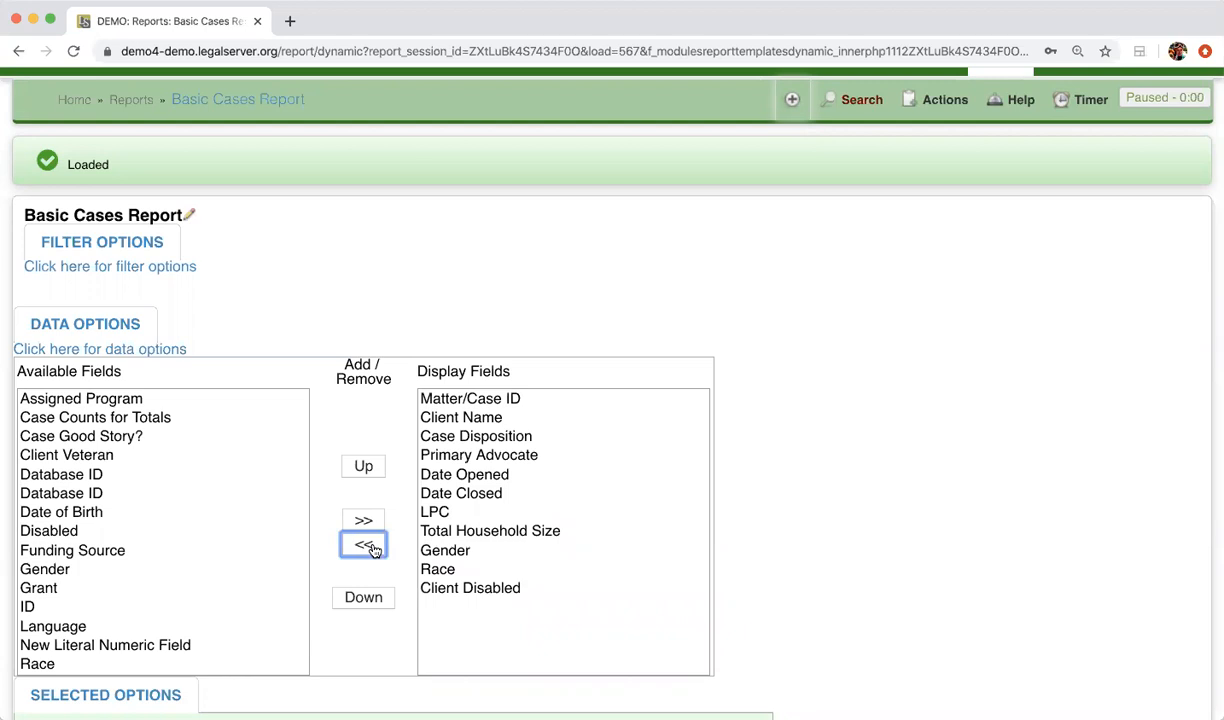
Rerun the report with the reduced display fields and check the columns of the case table
{"action": "scroll", "coordinate": [372, 550], "scroll_direction": "down", "scroll_amount": 5}
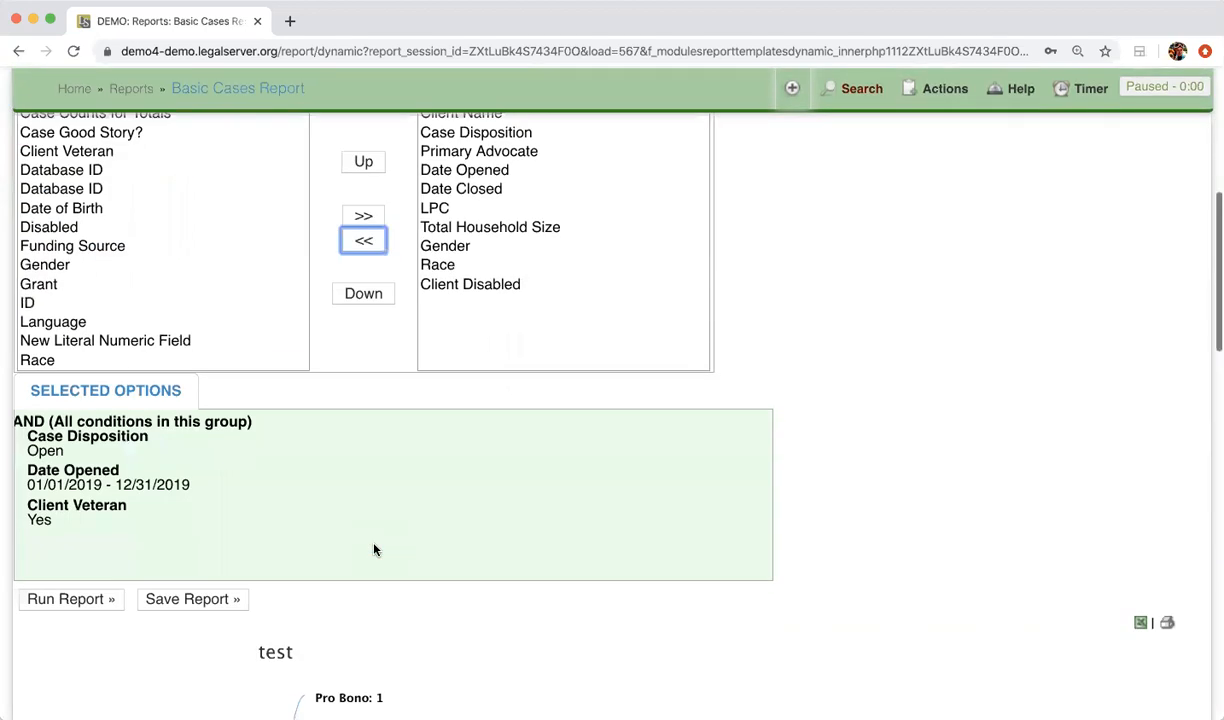
{"action": "left_click", "coordinate": [90, 463]}
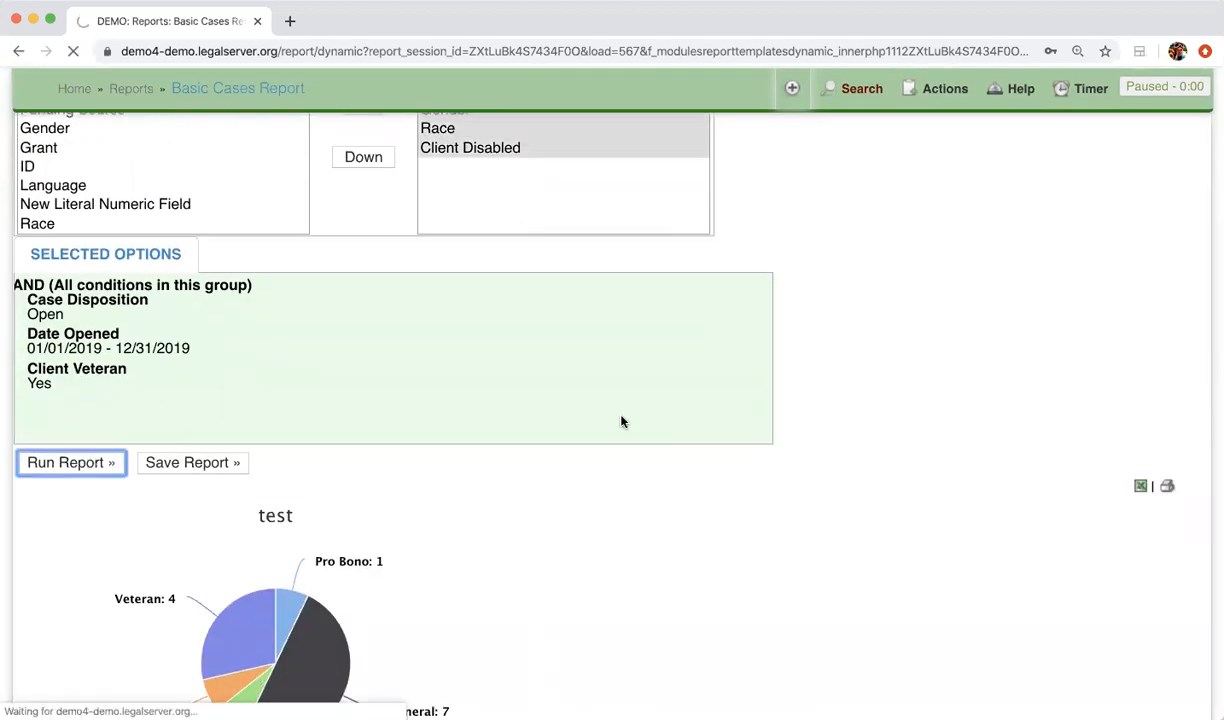
{"action": "scroll", "coordinate": [621, 422], "scroll_direction": "down", "scroll_amount": 11}
{"action": "scroll", "coordinate": [621, 422], "scroll_direction": "down", "scroll_amount": 2}
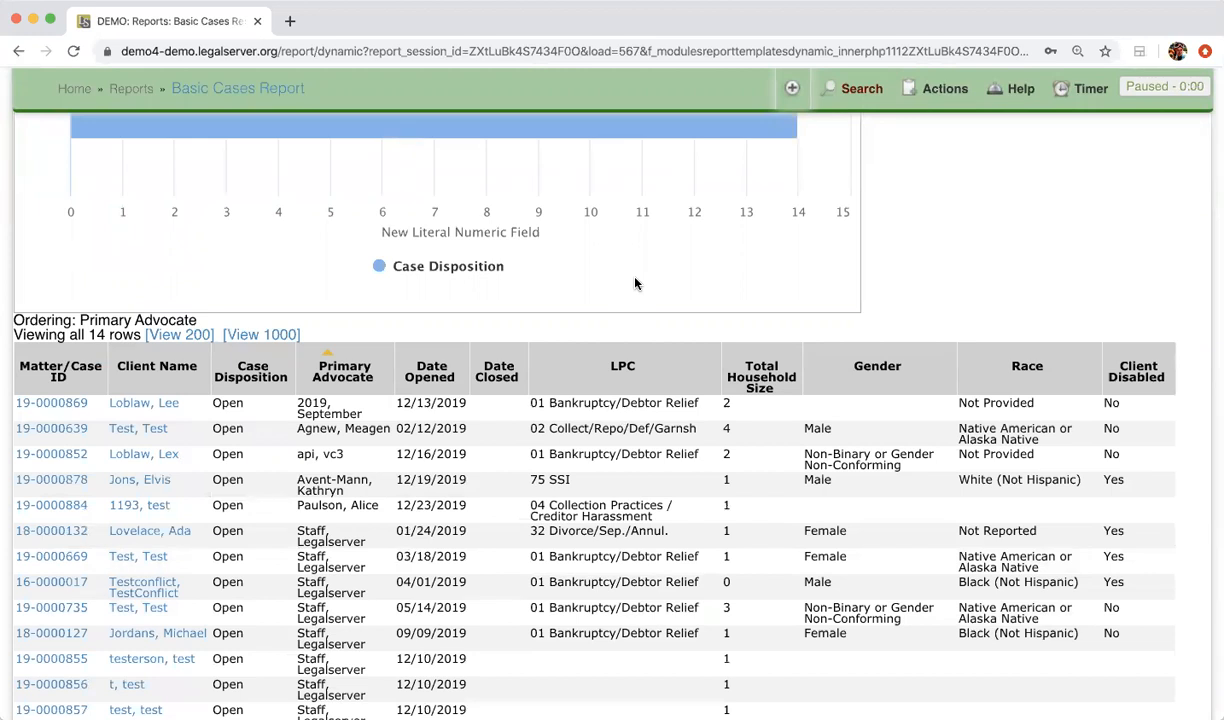
Expand the data options again and move Client Disabled up three places in the display fields, directly below LPC
{"action": "scroll", "coordinate": [634, 284], "scroll_direction": "up", "scroll_amount": 10}
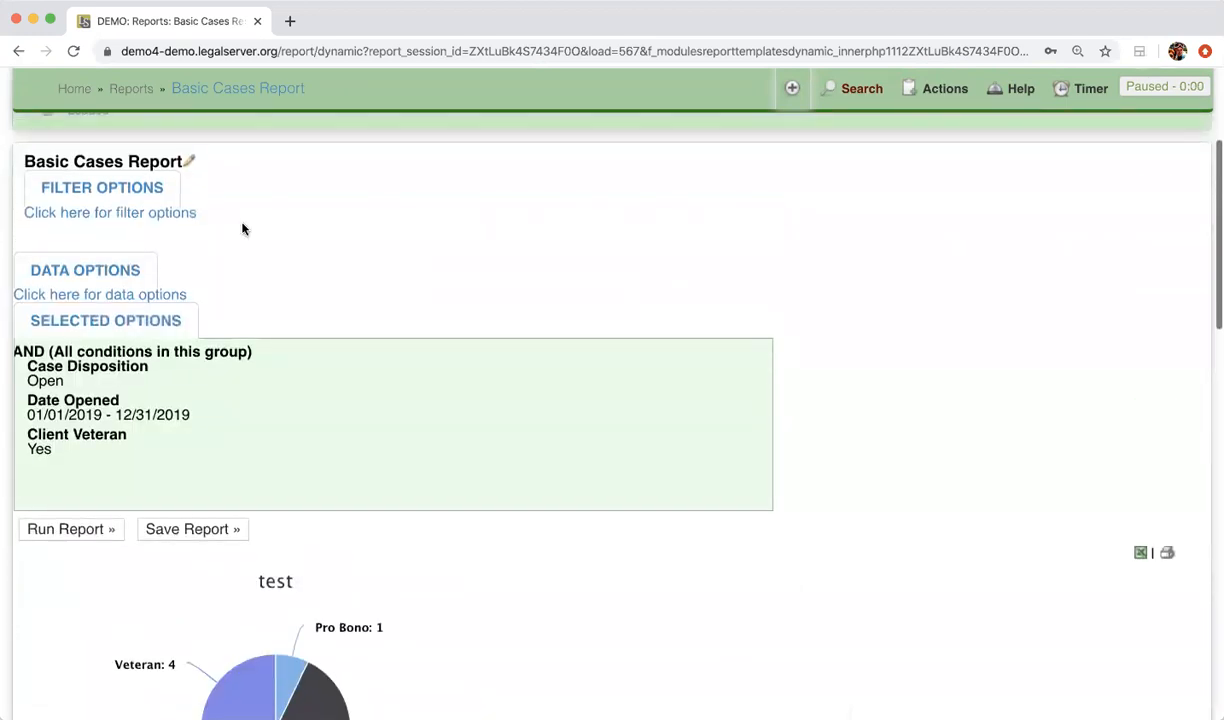
{"action": "left_click", "coordinate": [76, 268]}
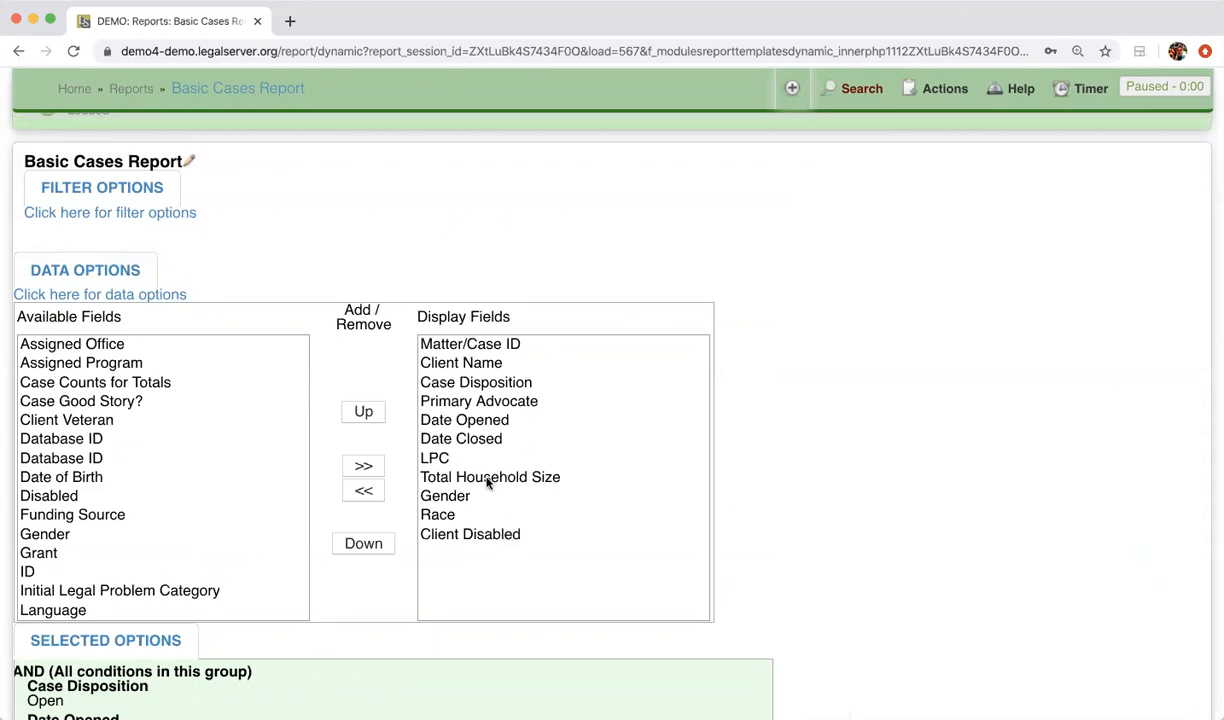
{"action": "left_click", "coordinate": [462, 536]}
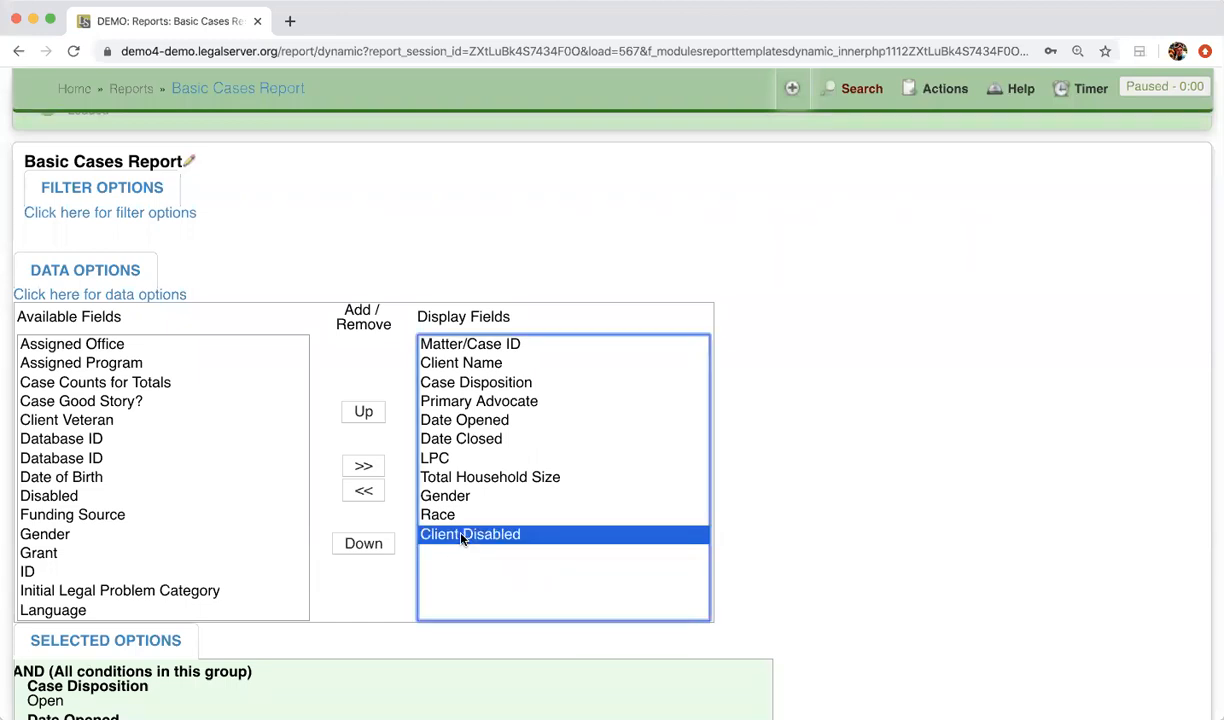
{"action": "left_click", "coordinate": [365, 415]}
{"action": "left_click", "coordinate": [365, 414]}
{"action": "left_click", "coordinate": [365, 414]}
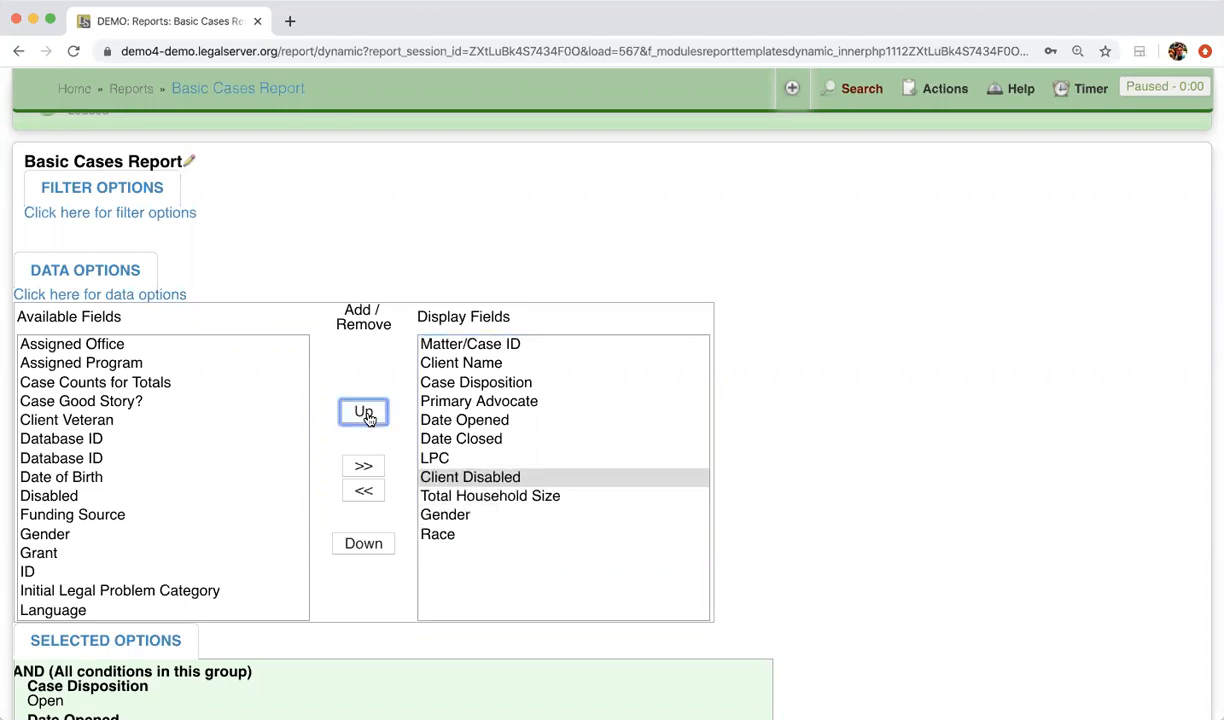
Rerun the report with the new field order and check the column order in the case table
{"action": "scroll", "coordinate": [367, 418], "scroll_direction": "down", "scroll_amount": 5}
{"action": "left_click", "coordinate": [62, 587]}
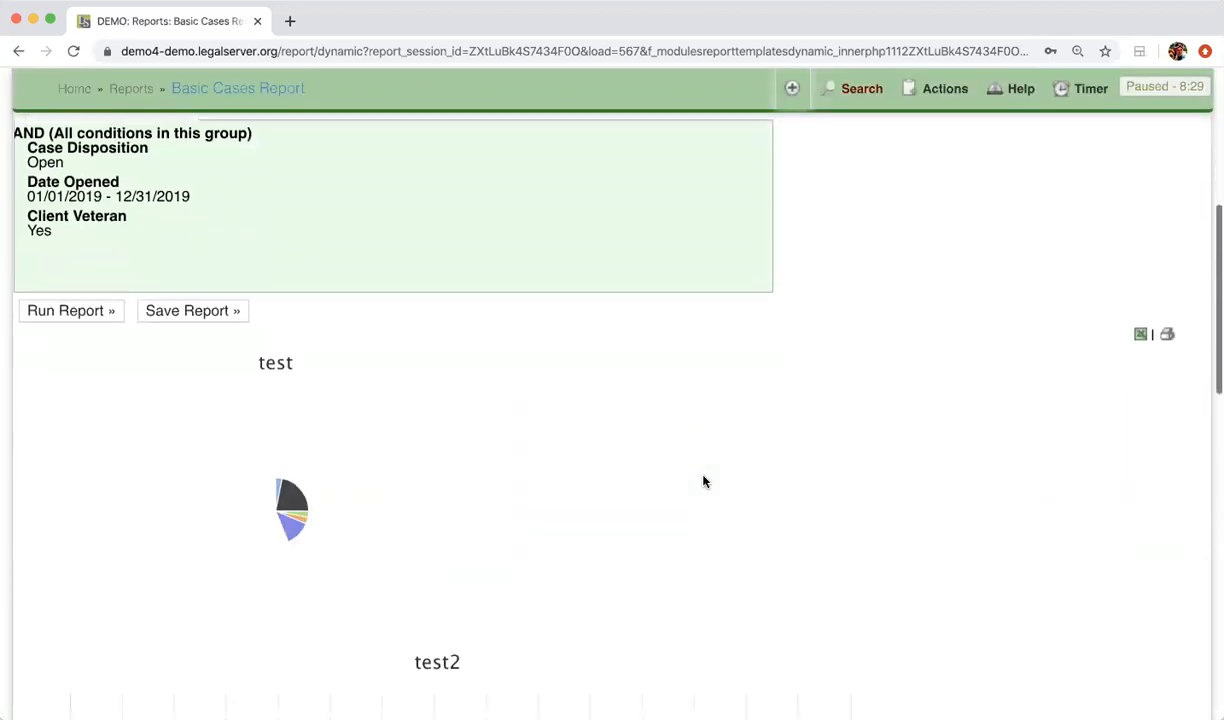
{"action": "scroll", "coordinate": [703, 482], "scroll_direction": "down", "scroll_amount": 5}
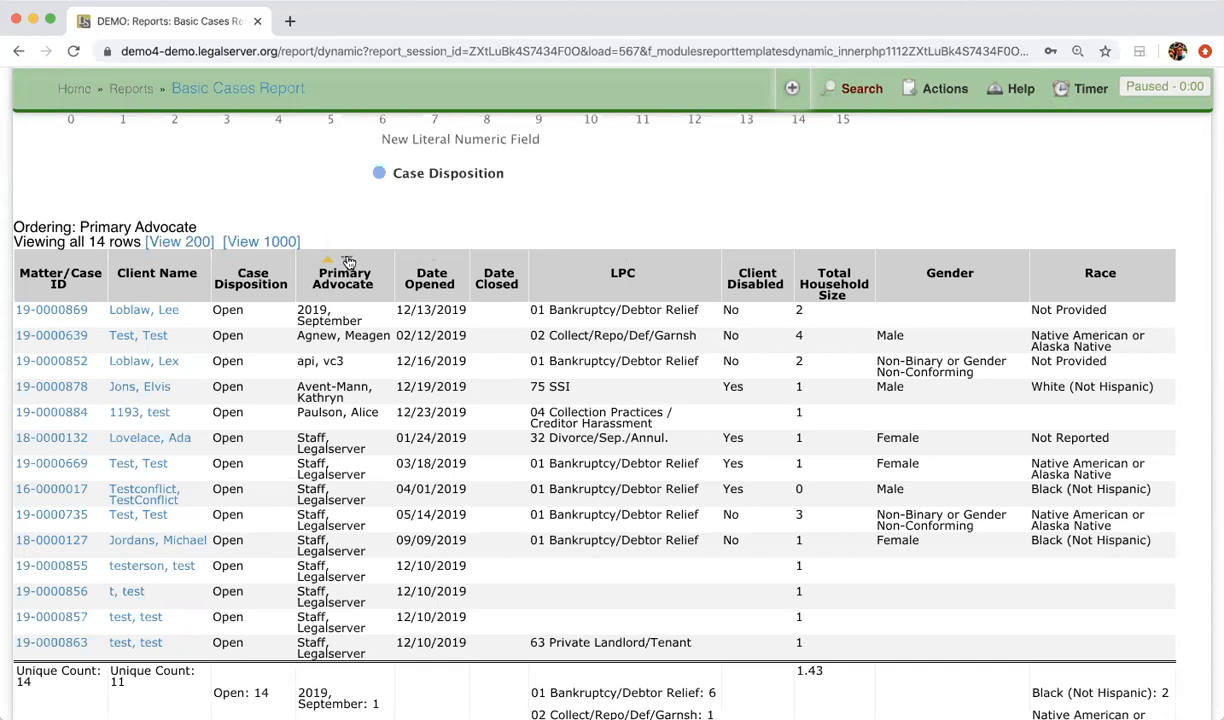
Try sorting the case table by Primary Advocate descending and by LPC in both directions, clearing each ordering
{"action": "left_click", "coordinate": [347, 260]}
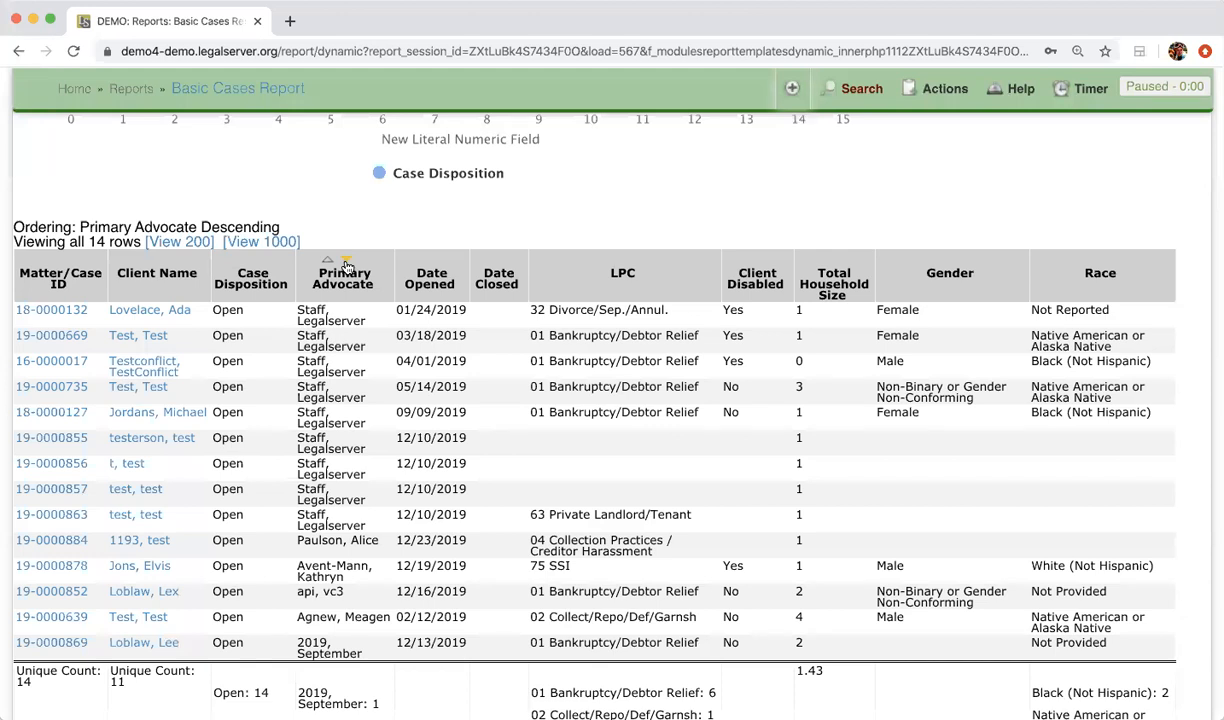
{"action": "left_click", "coordinate": [346, 262]}
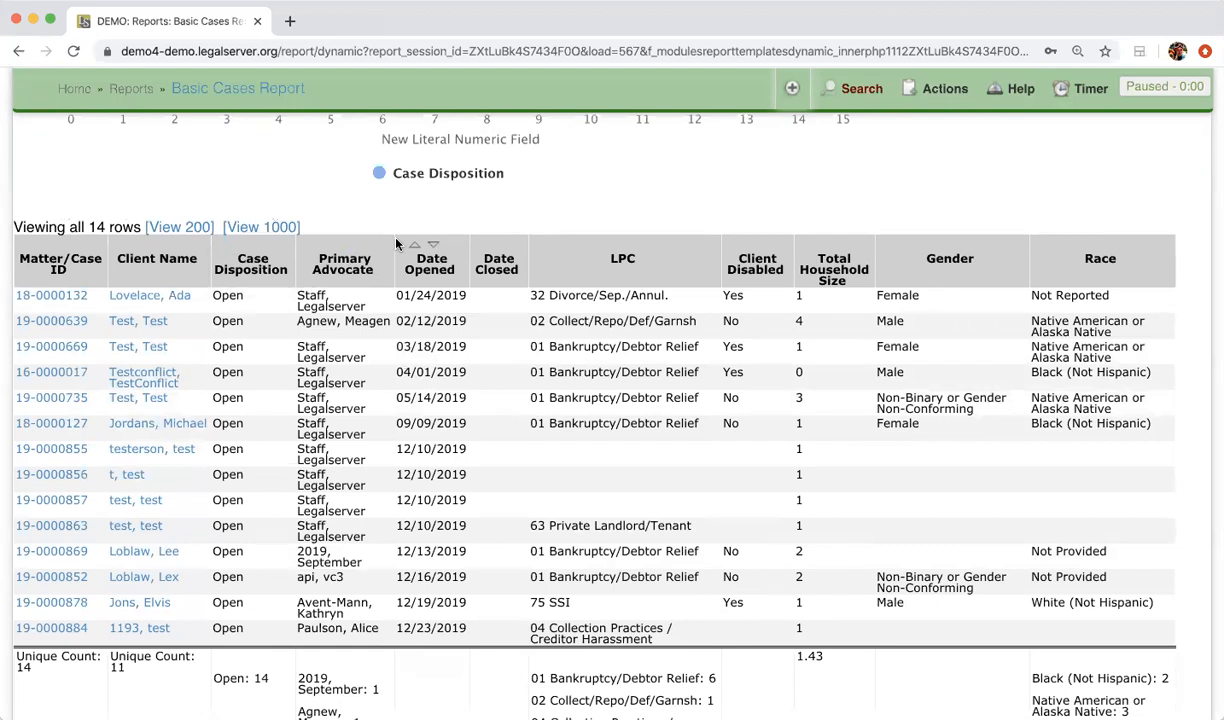
{"action": "left_click", "coordinate": [608, 248]}
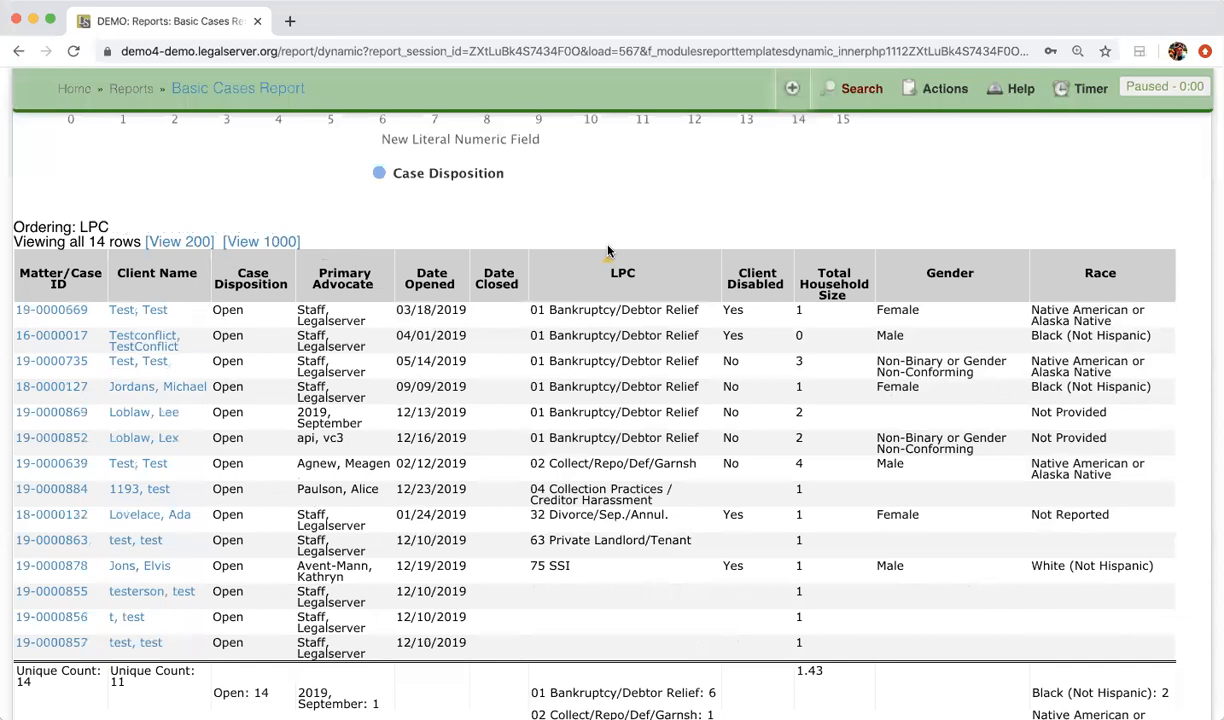
{"action": "left_click", "coordinate": [628, 262]}
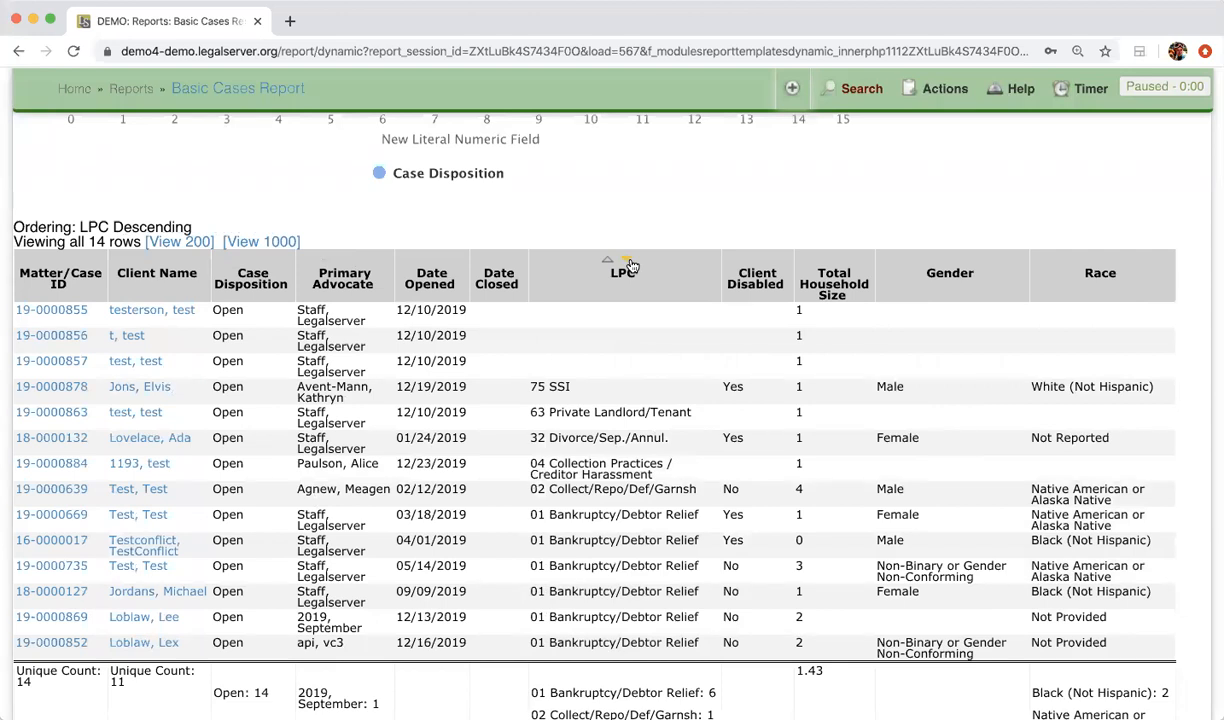
{"action": "left_click", "coordinate": [626, 260]}
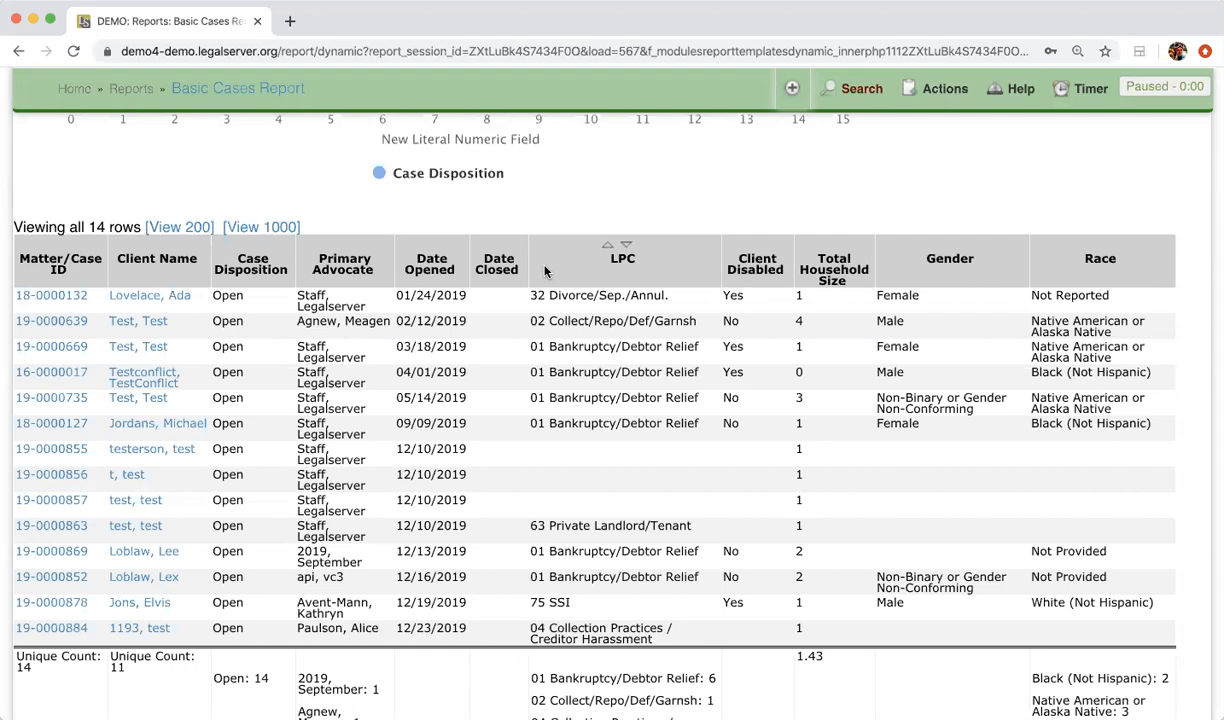
Sort the case table by Primary Advocate ascending with Date Opened ascending as the secondary ordering
{"action": "left_click", "coordinate": [417, 246]}
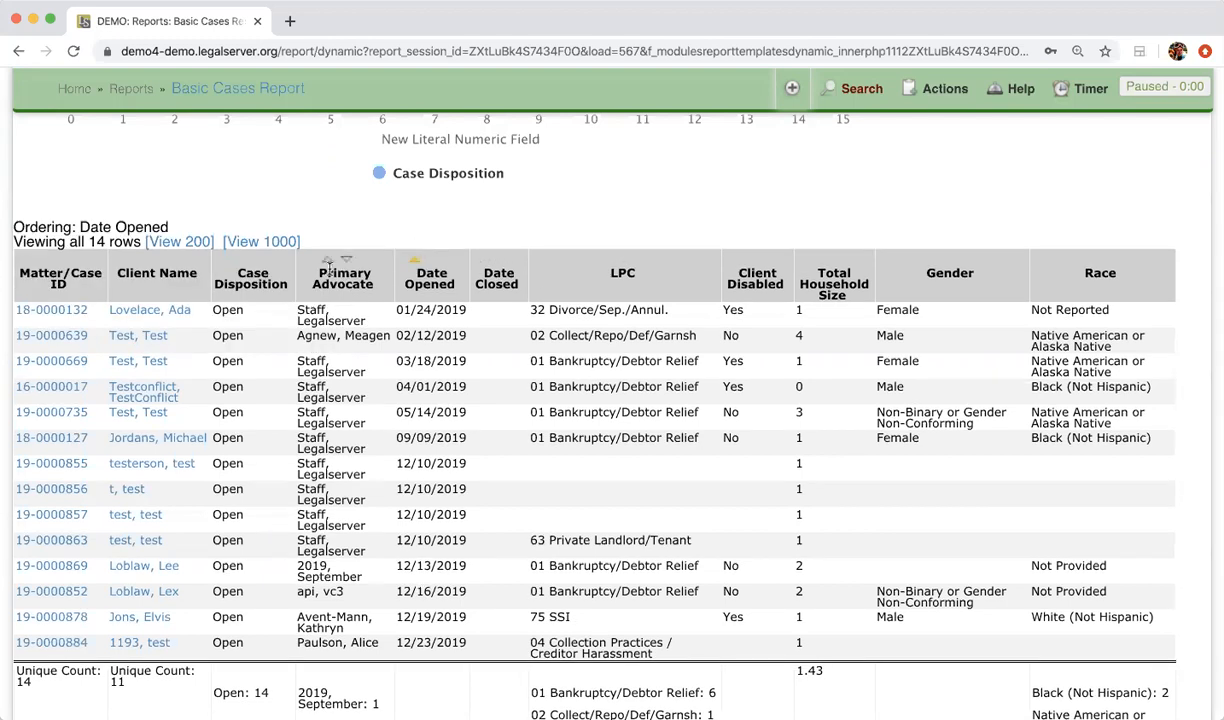
{"action": "left_click", "coordinate": [330, 262]}
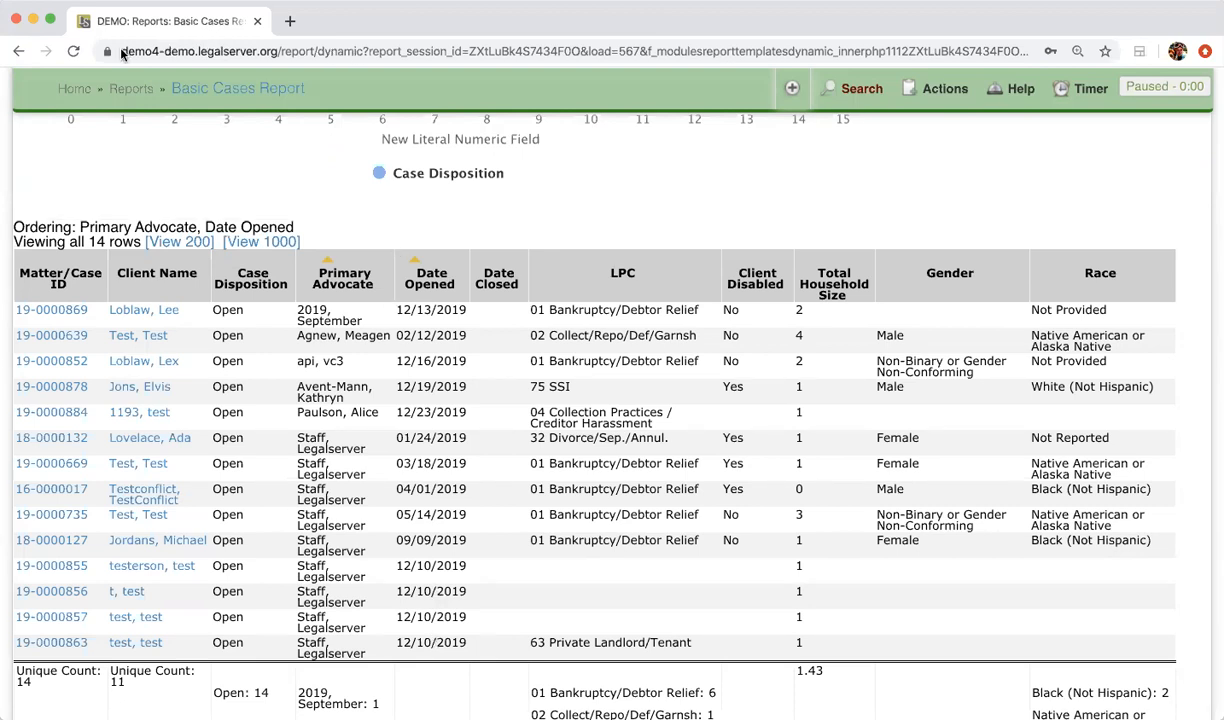
{"action": "key", "text": "super+Tab"}
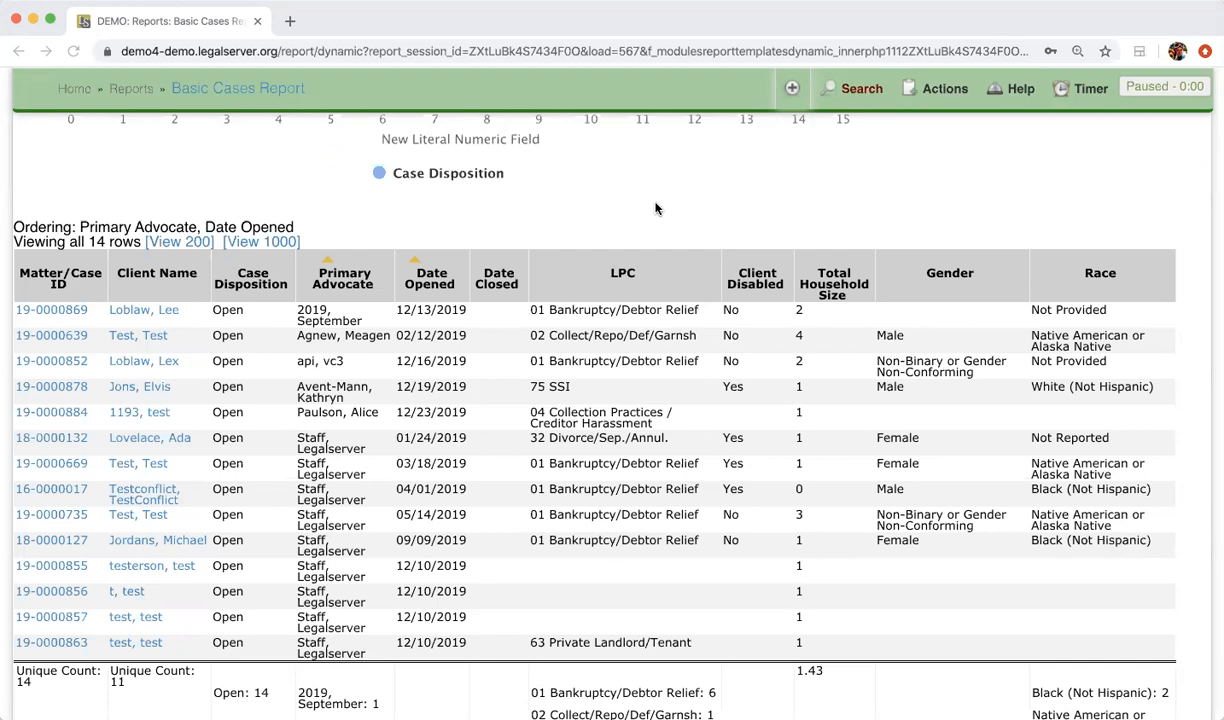
Examine the summary row beneath the case table, including the unique counts, per-value totals and household size average
{"action": "scroll", "coordinate": [656, 208], "scroll_direction": "down", "scroll_amount": 5}
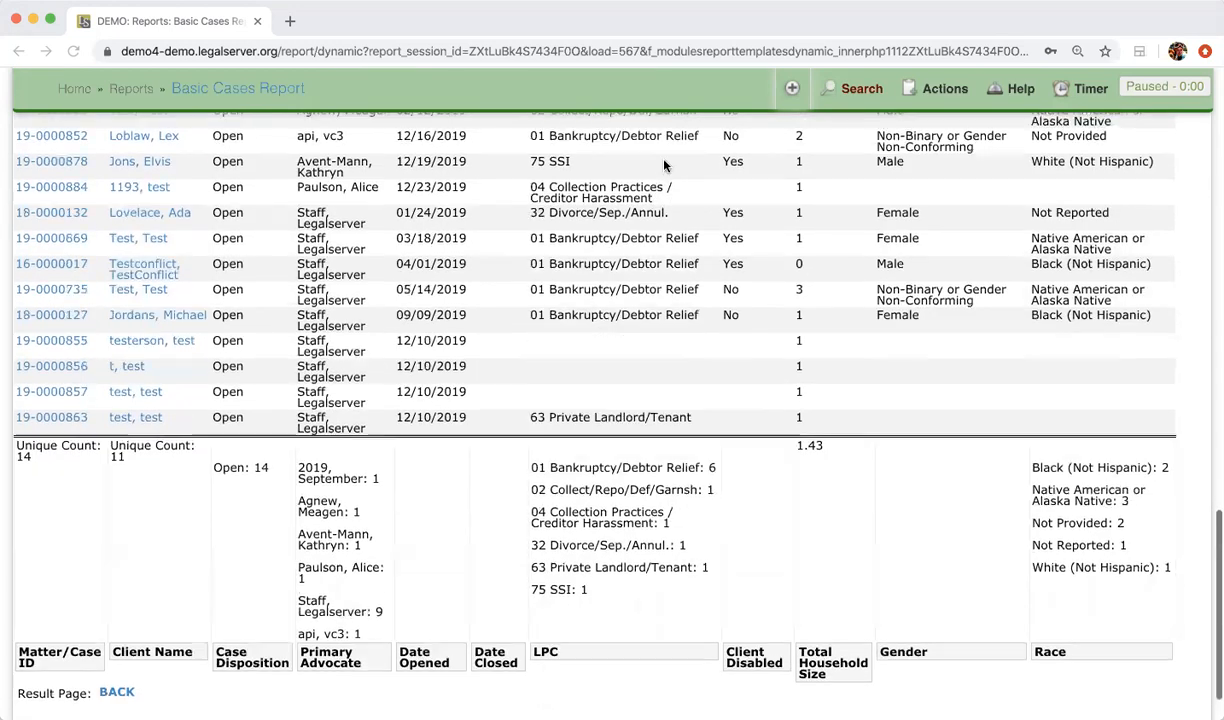
{"action": "right_click", "coordinate": [666, 162]}
{"action": "left_click", "coordinate": [457, 485]}
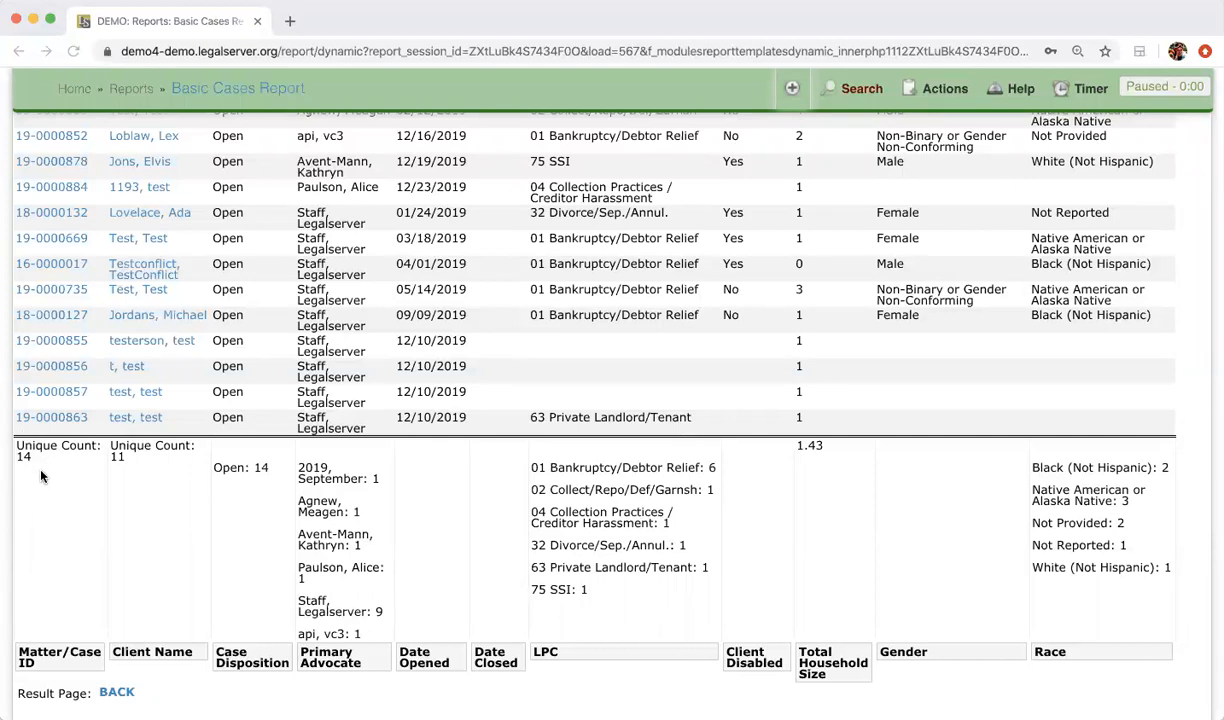
{"action": "scroll", "coordinate": [41, 476], "scroll_direction": "up", "scroll_amount": 5}
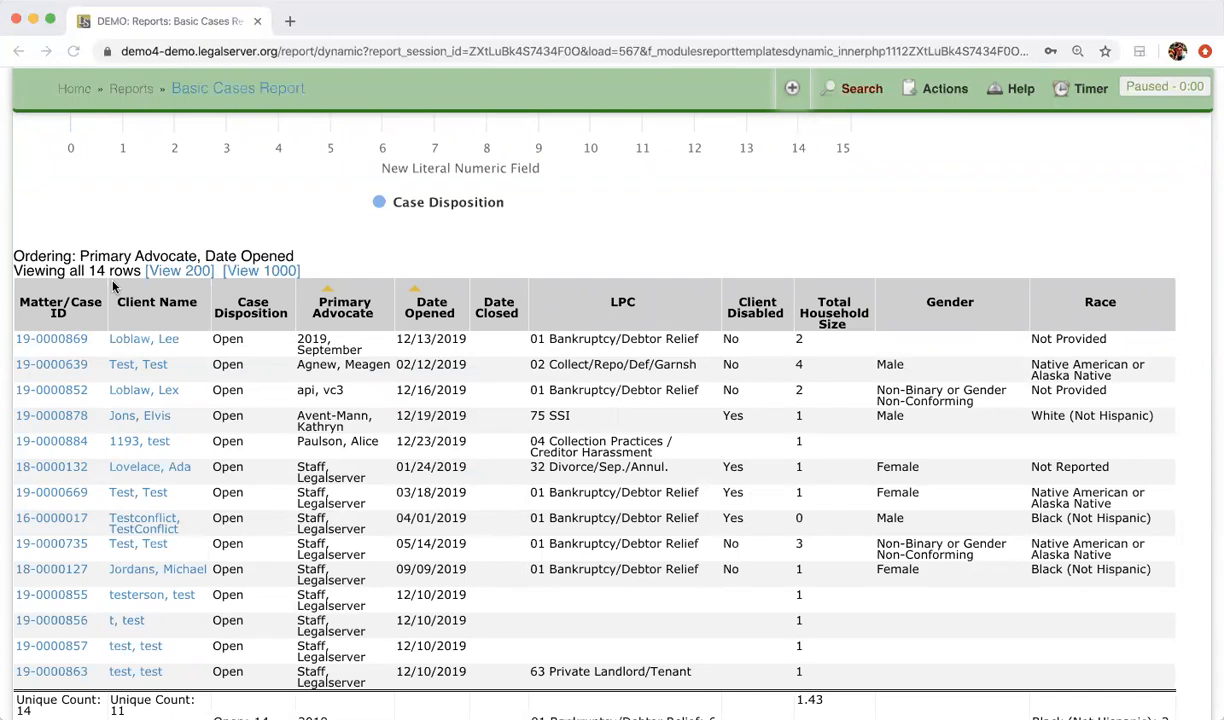
{"action": "scroll", "coordinate": [113, 286], "scroll_direction": "down", "scroll_amount": 6}
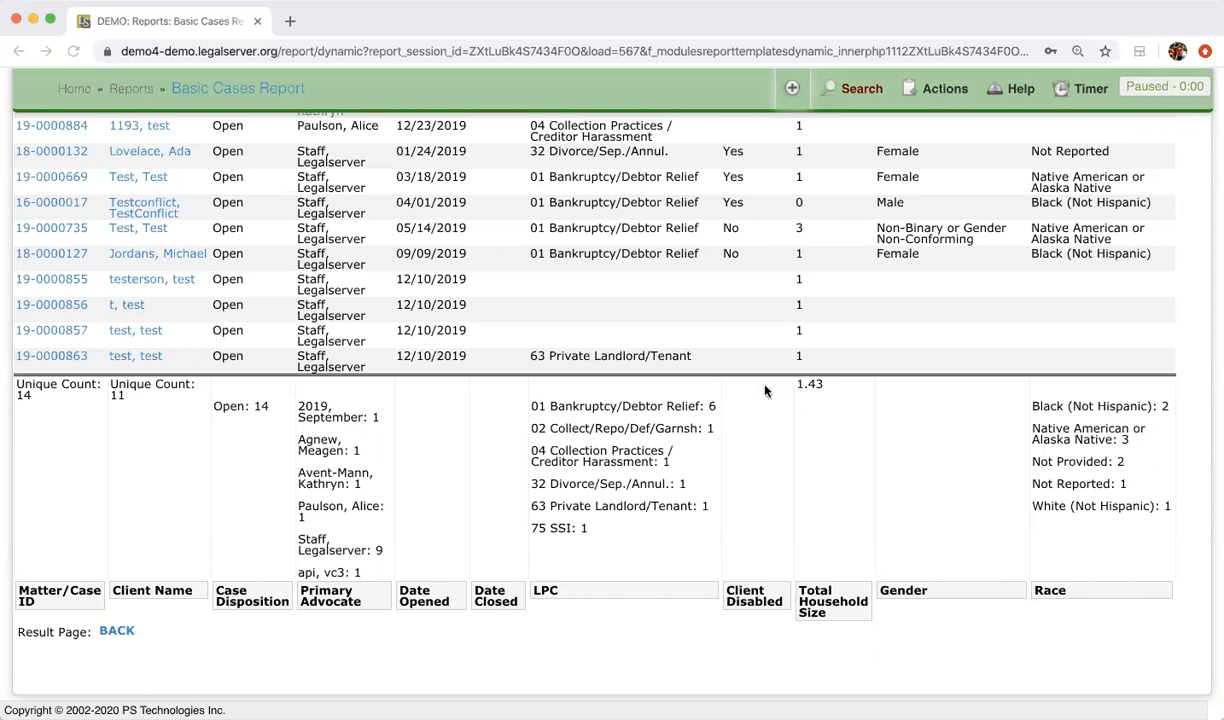
{"action": "scroll", "coordinate": [828, 418], "scroll_direction": "up", "scroll_amount": 3}
{"action": "scroll", "coordinate": [826, 421], "scroll_direction": "down", "scroll_amount": 3}
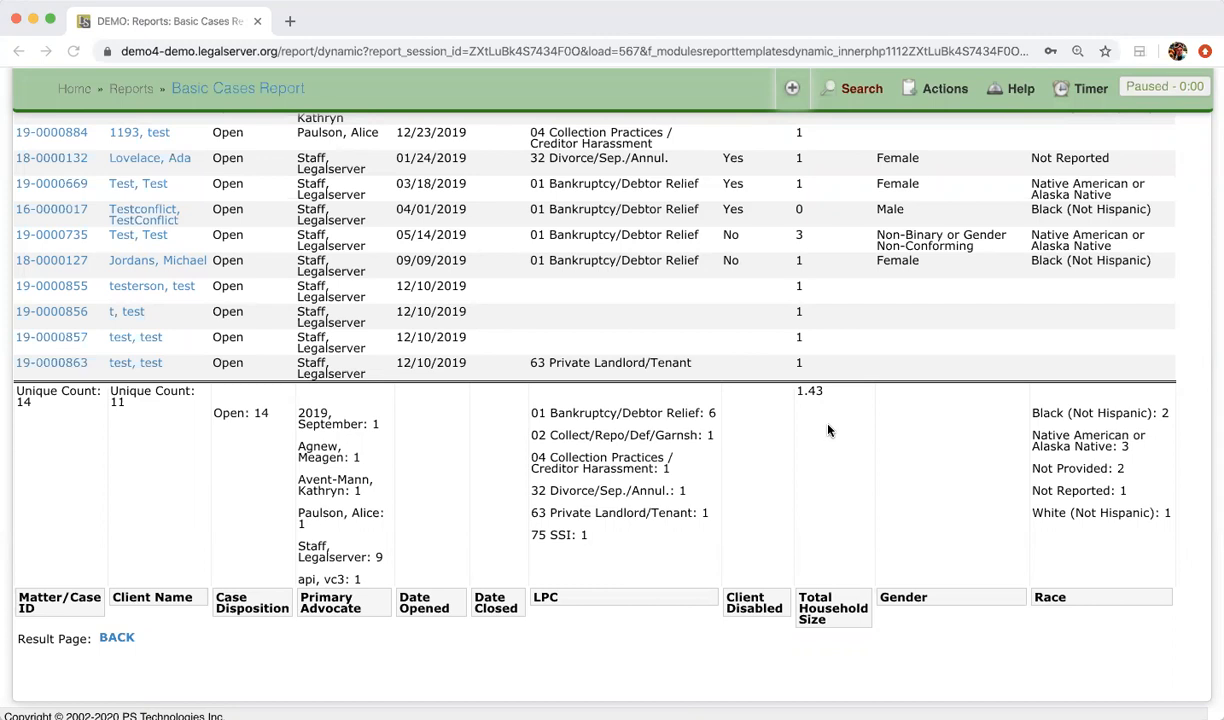
Review the pie chart and bar chart above the case table together with the selected conditions
{"action": "scroll", "coordinate": [828, 430], "scroll_direction": "up", "scroll_amount": 10}
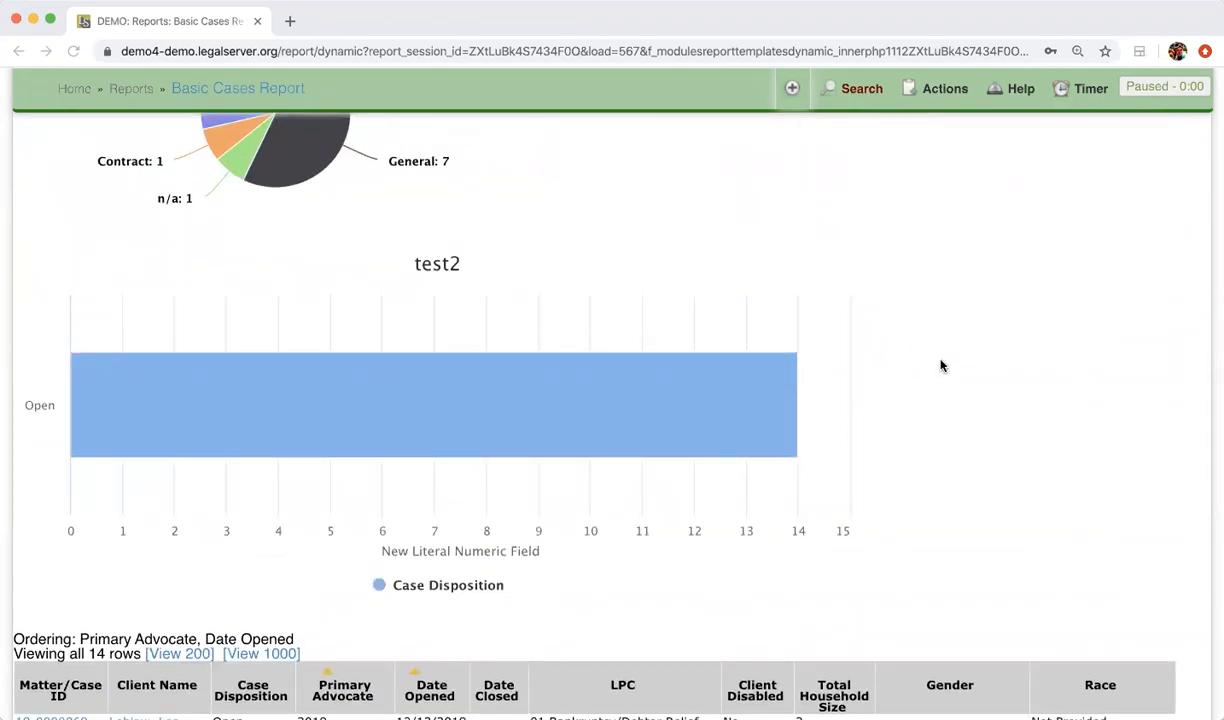
{"action": "scroll", "coordinate": [940, 365], "scroll_direction": "up", "scroll_amount": 5}
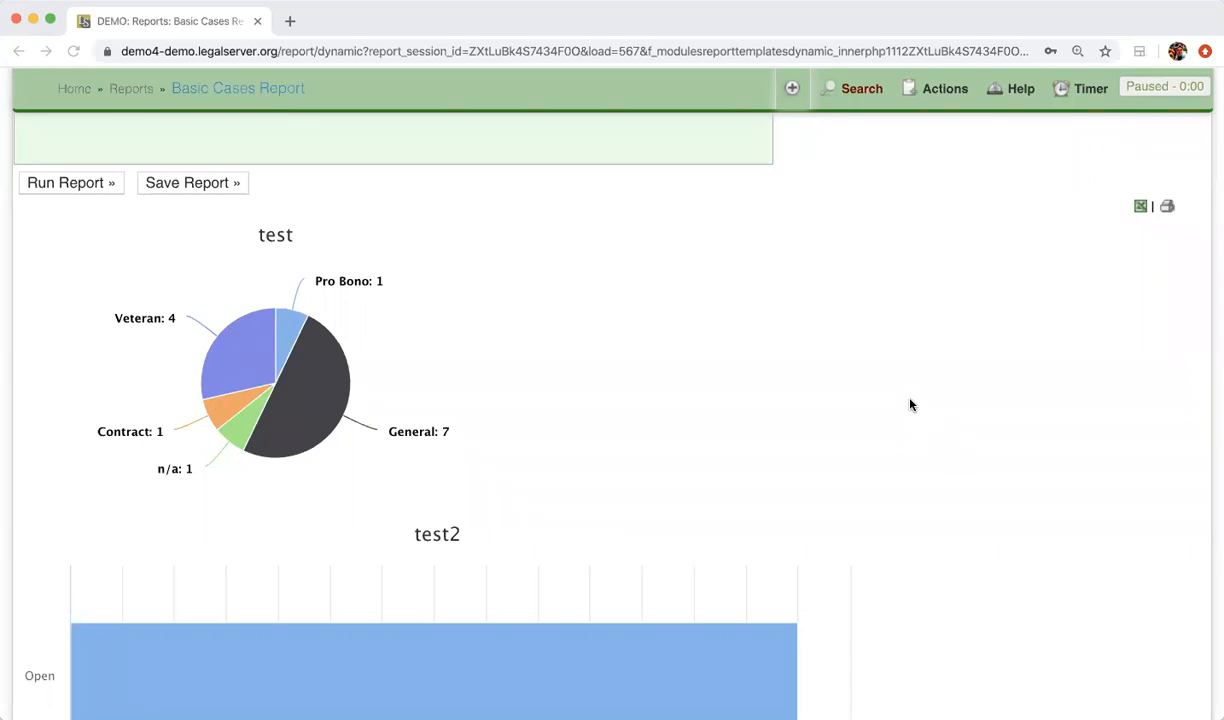
{"action": "scroll", "coordinate": [910, 404], "scroll_direction": "down", "scroll_amount": 5}
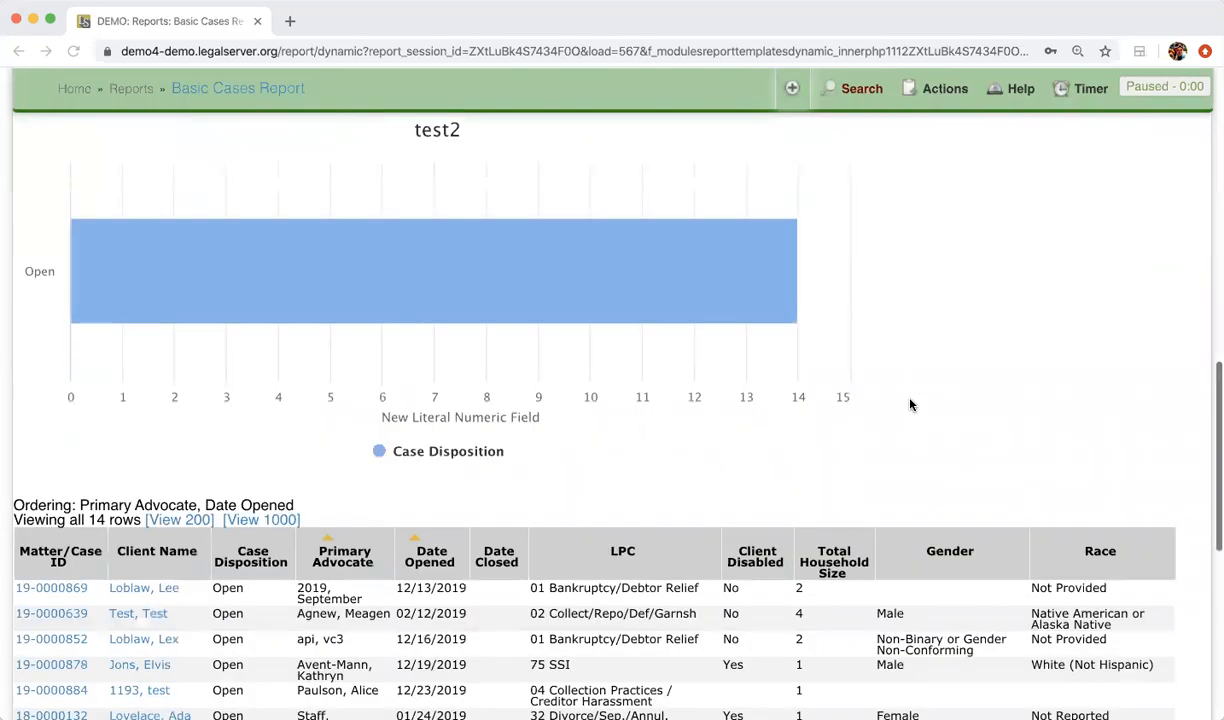
{"action": "scroll", "coordinate": [910, 404], "scroll_direction": "up", "scroll_amount": 4}
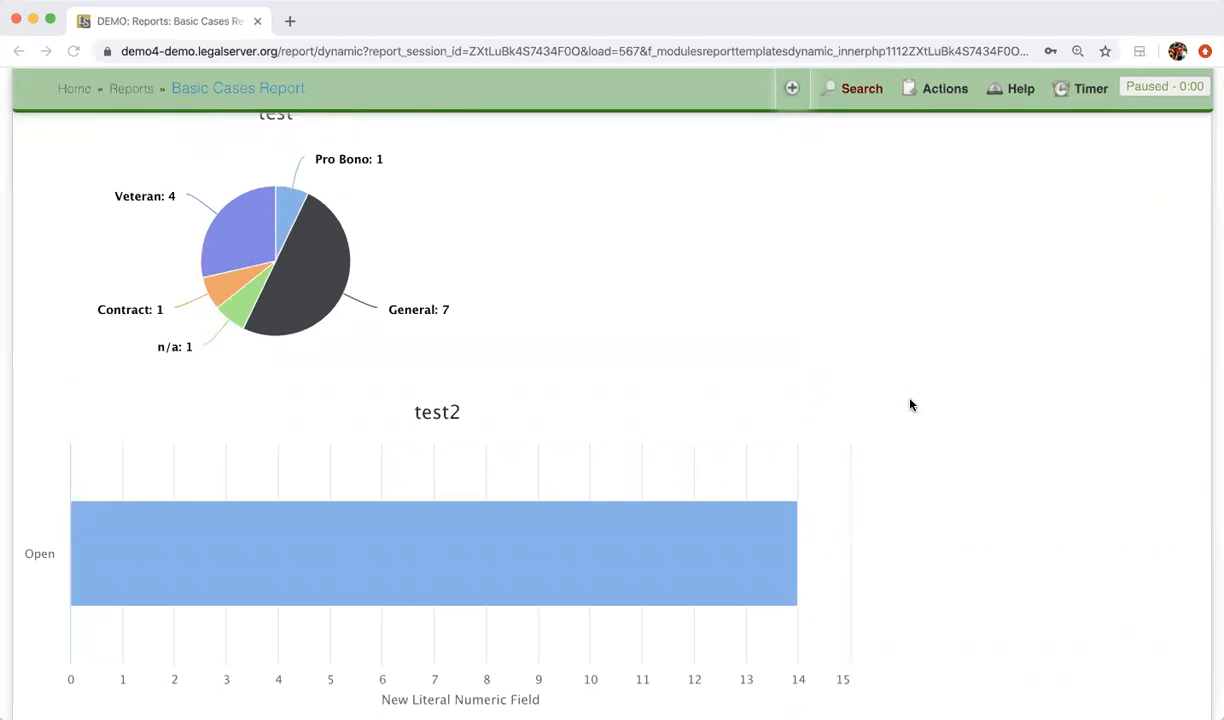
{"action": "scroll", "coordinate": [910, 404], "scroll_direction": "down", "scroll_amount": 3}
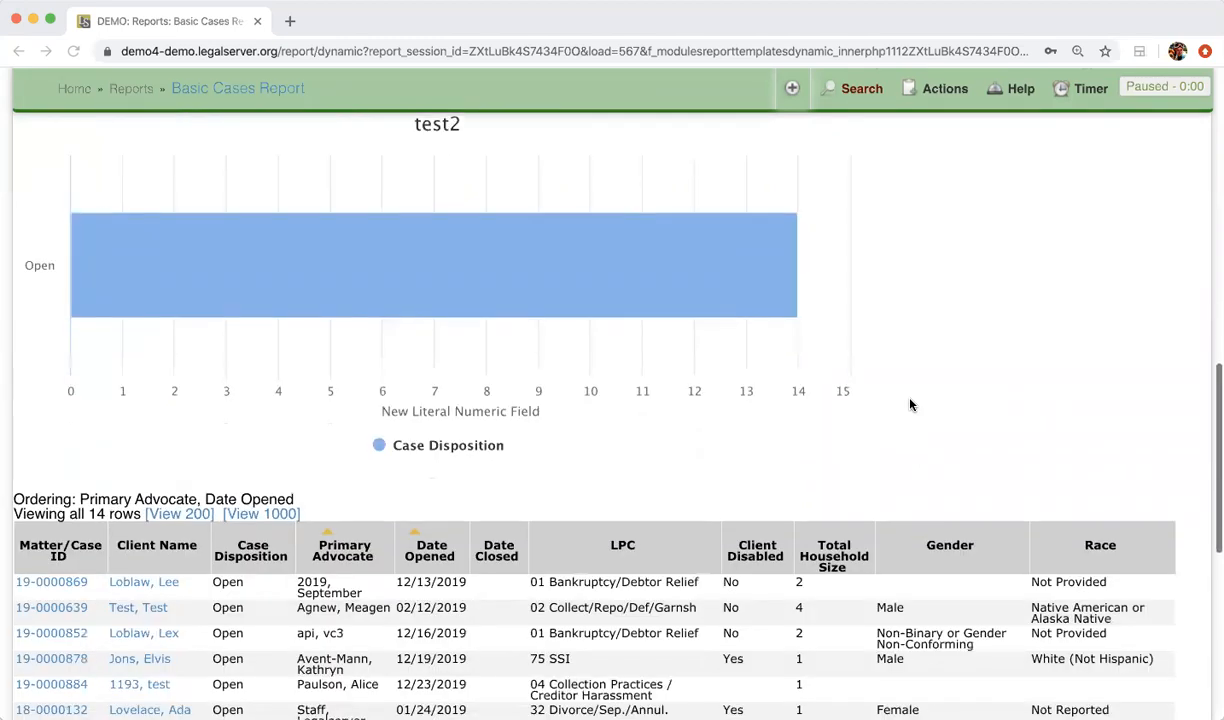
{"action": "scroll", "coordinate": [910, 404], "scroll_direction": "up", "scroll_amount": 6}
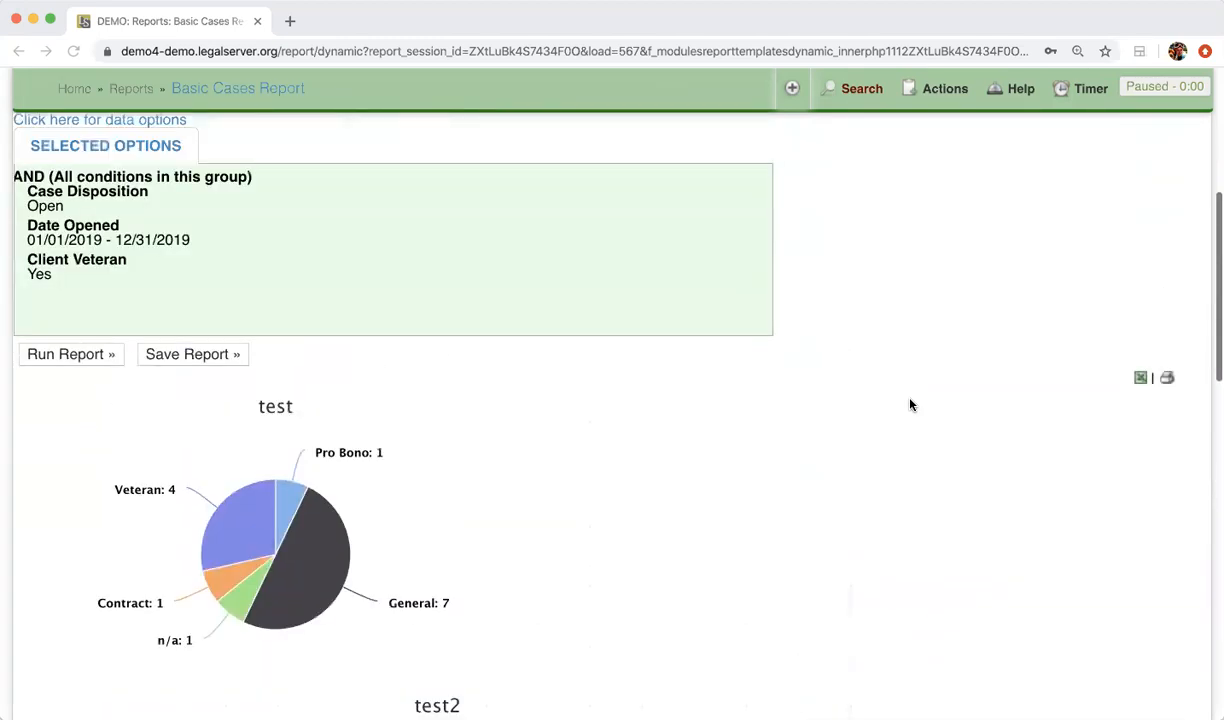
{"action": "scroll", "coordinate": [910, 404], "scroll_direction": "up", "scroll_amount": 1}
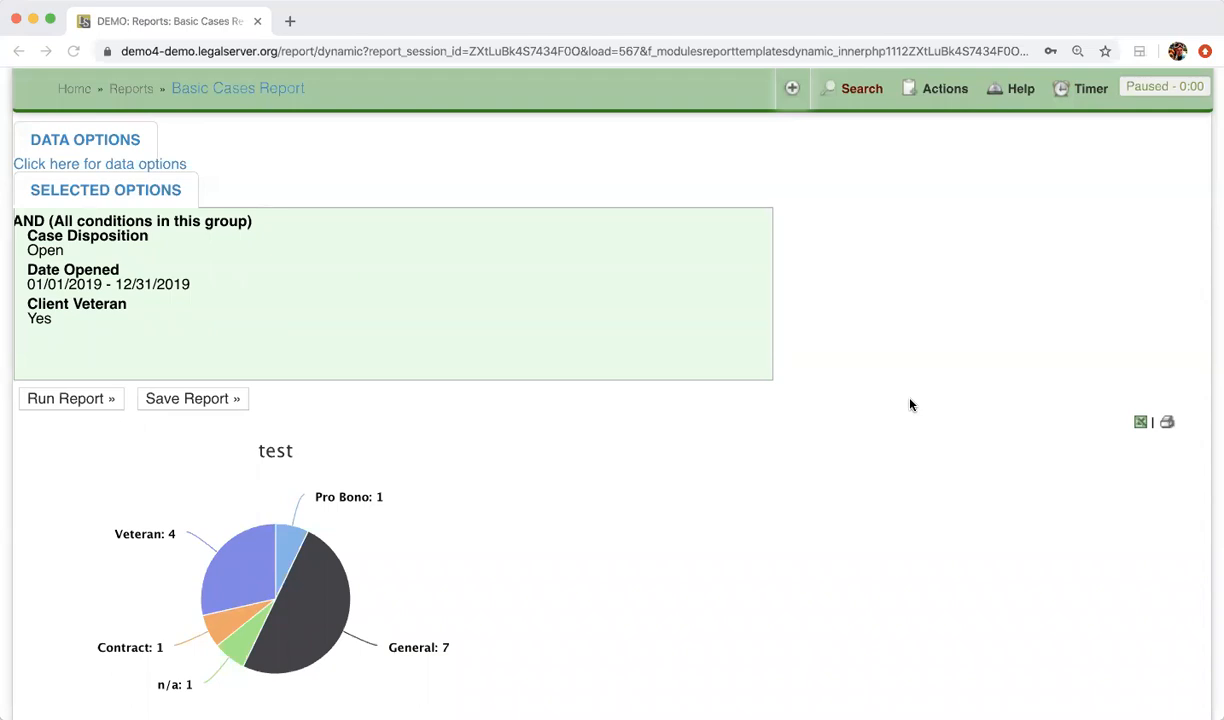
{"action": "scroll", "coordinate": [910, 404], "scroll_direction": "down", "scroll_amount": 8}
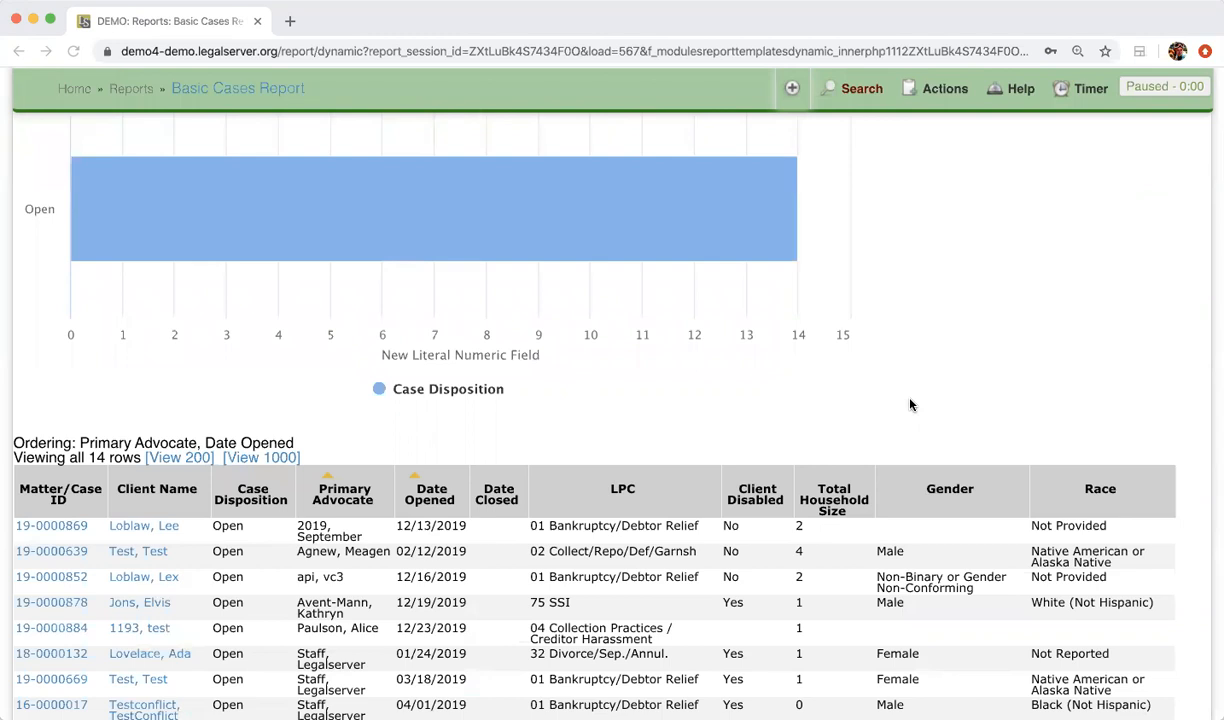
Start saving a copy of the report and name it "Basic Cases Report - open cases for veterans"
{"action": "scroll", "coordinate": [910, 404], "scroll_direction": "up", "scroll_amount": 8}
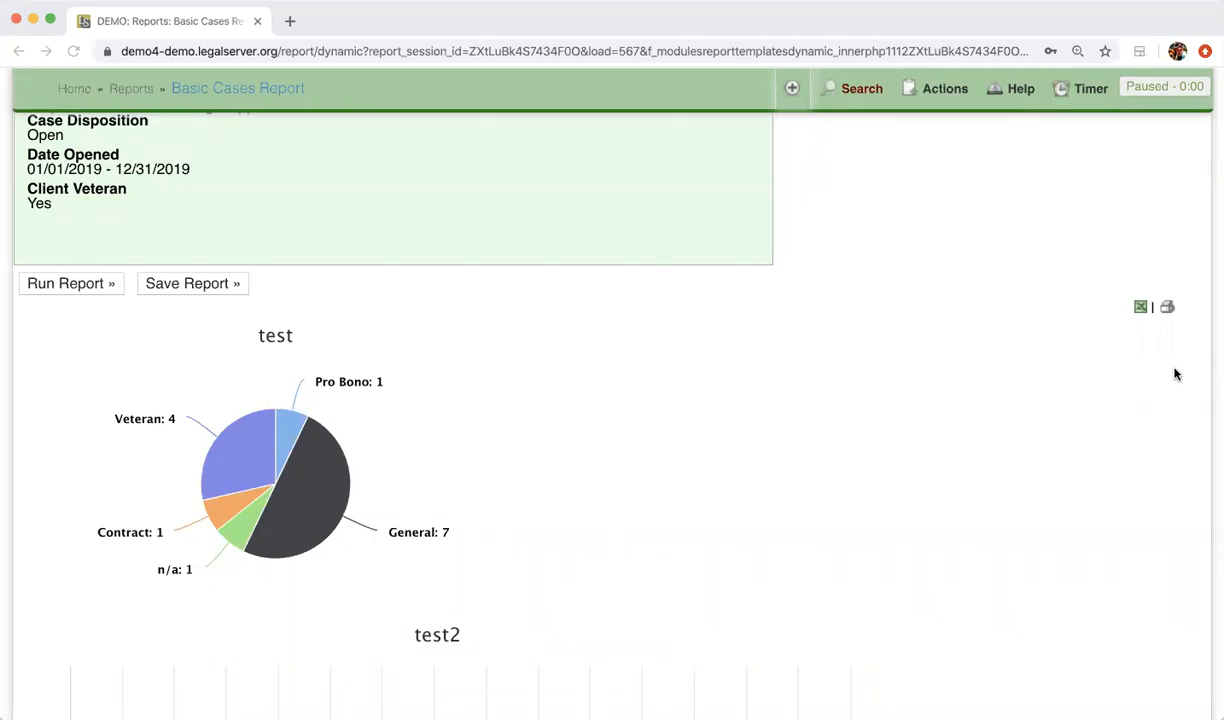
{"action": "left_click", "coordinate": [198, 284]}
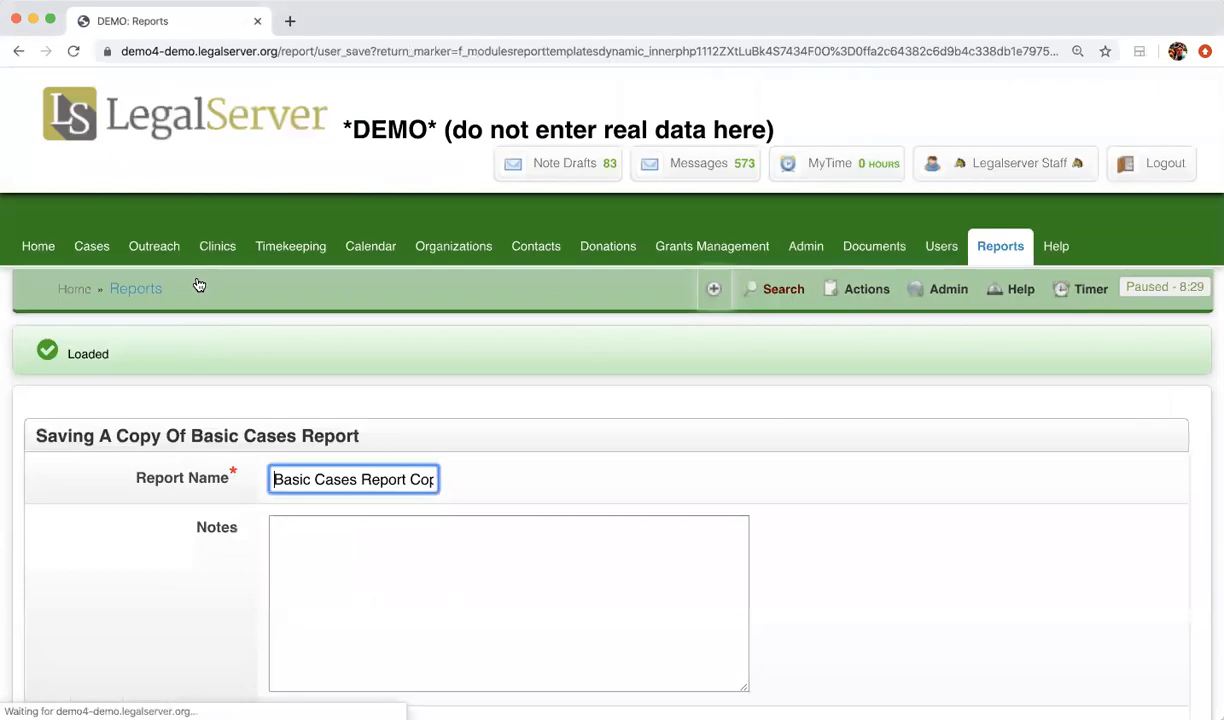
{"action": "scroll", "coordinate": [429, 322], "scroll_direction": "down", "scroll_amount": 4}
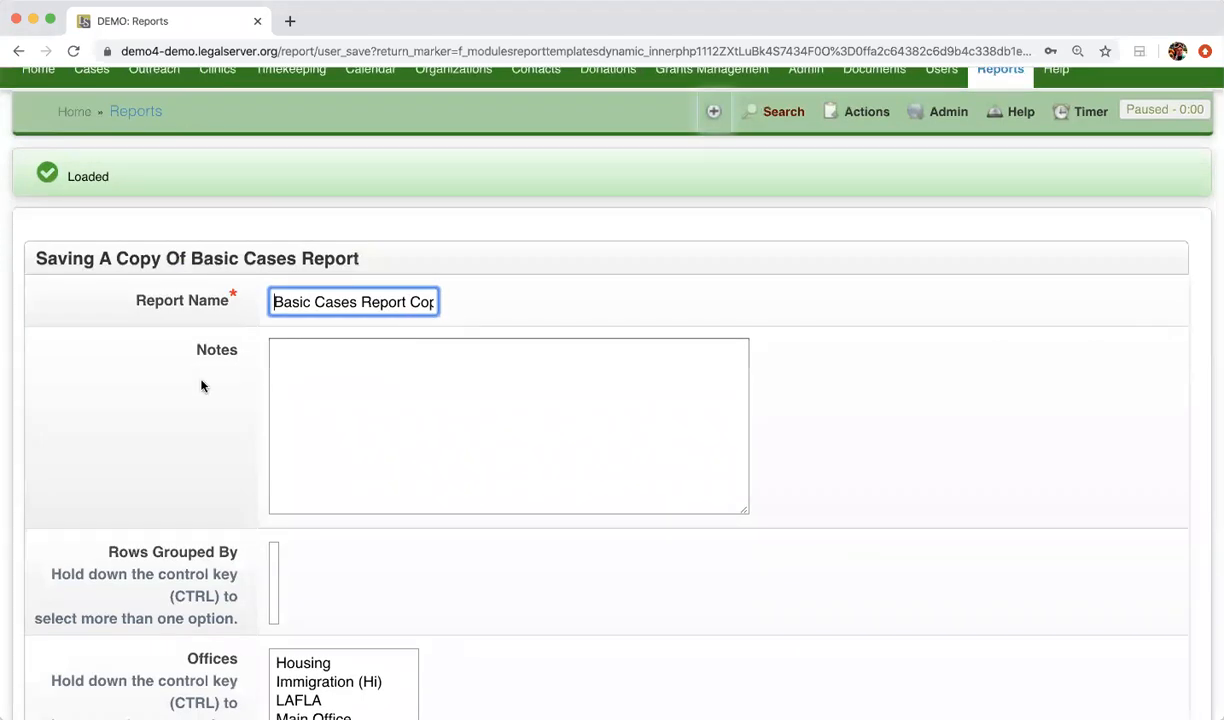
{"action": "left_click_drag", "start_coordinate": [287, 302], "coordinate": [530, 316]}
{"action": "left_click", "coordinate": [442, 302]}
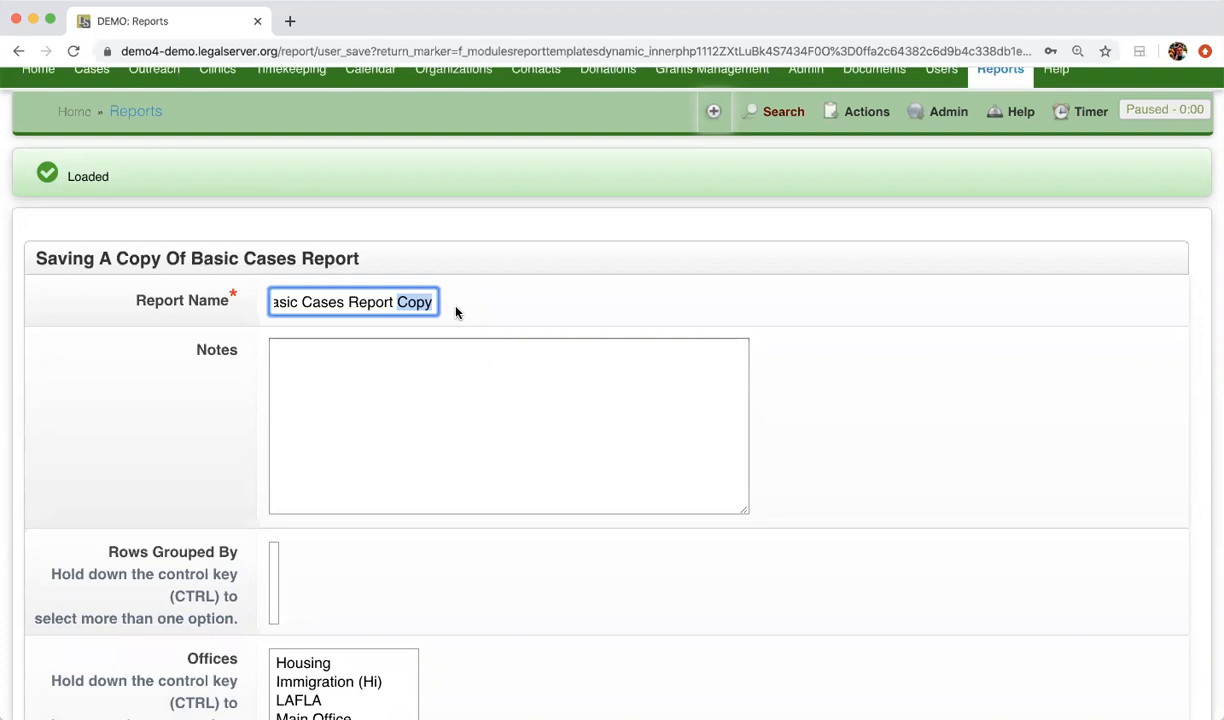
{"action": "key", "text": "BackSpace"}
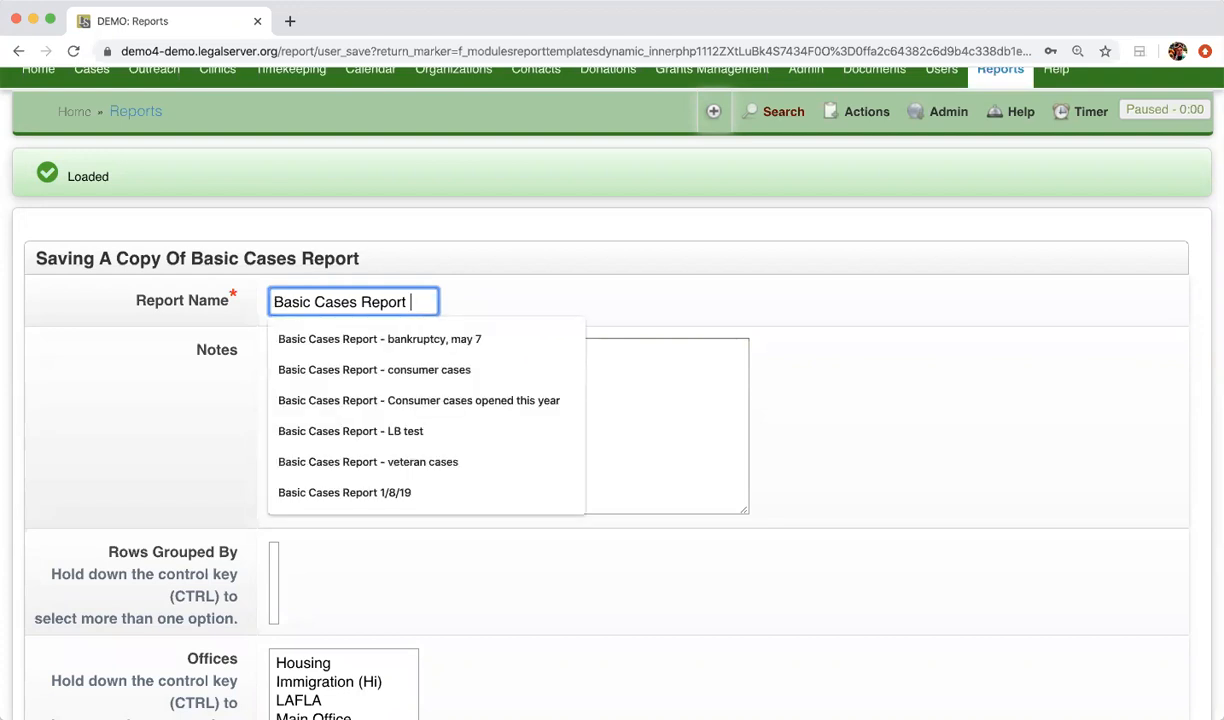
{"action": "type", "text": "- "}
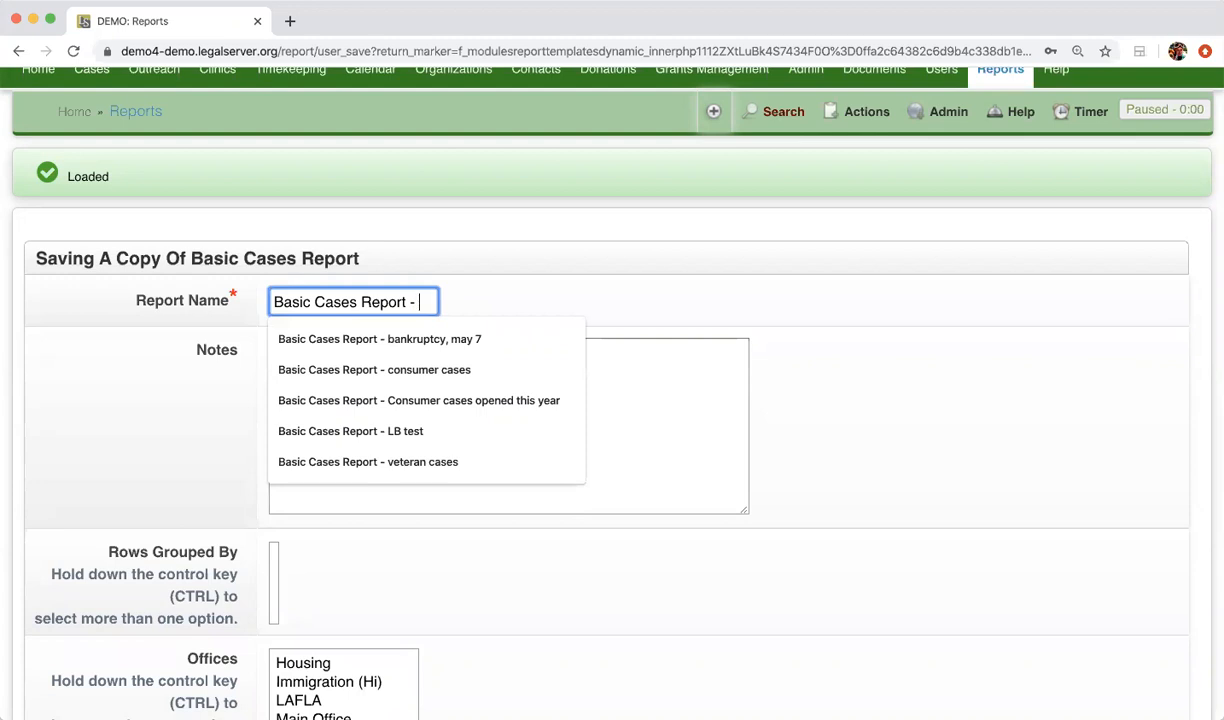
{"action": "type", "text": "open"}
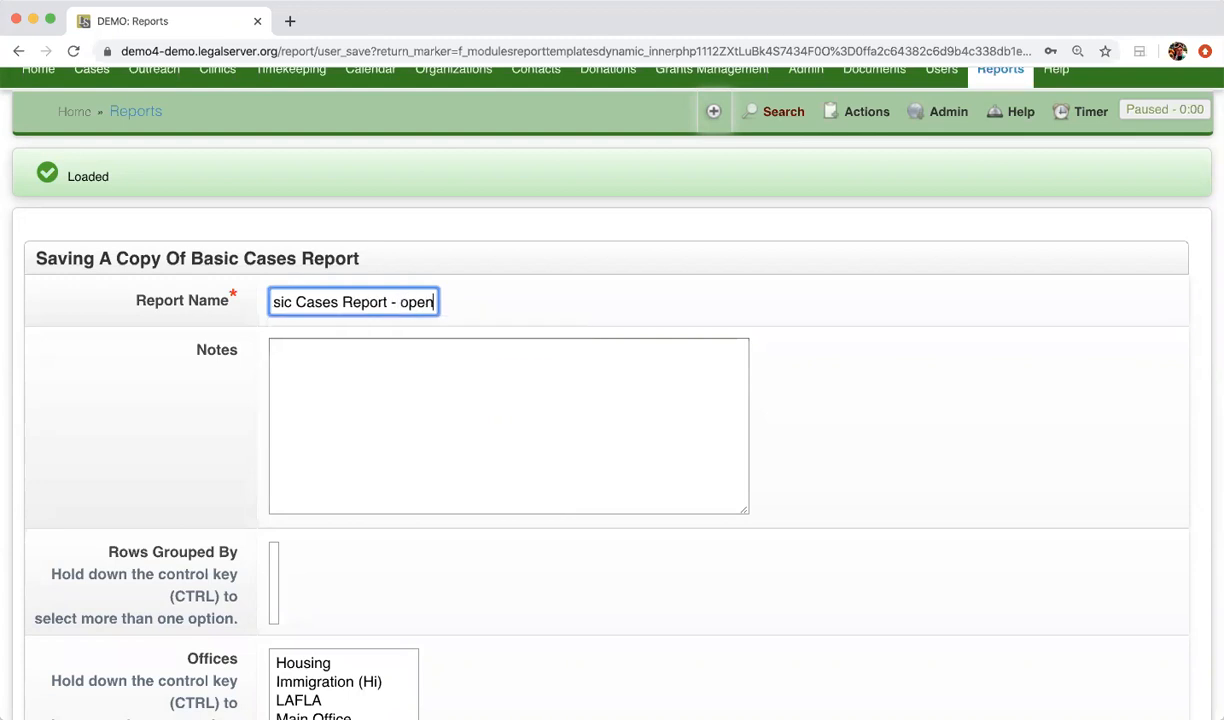
{"action": "type", "text": " cases for veteransd"}
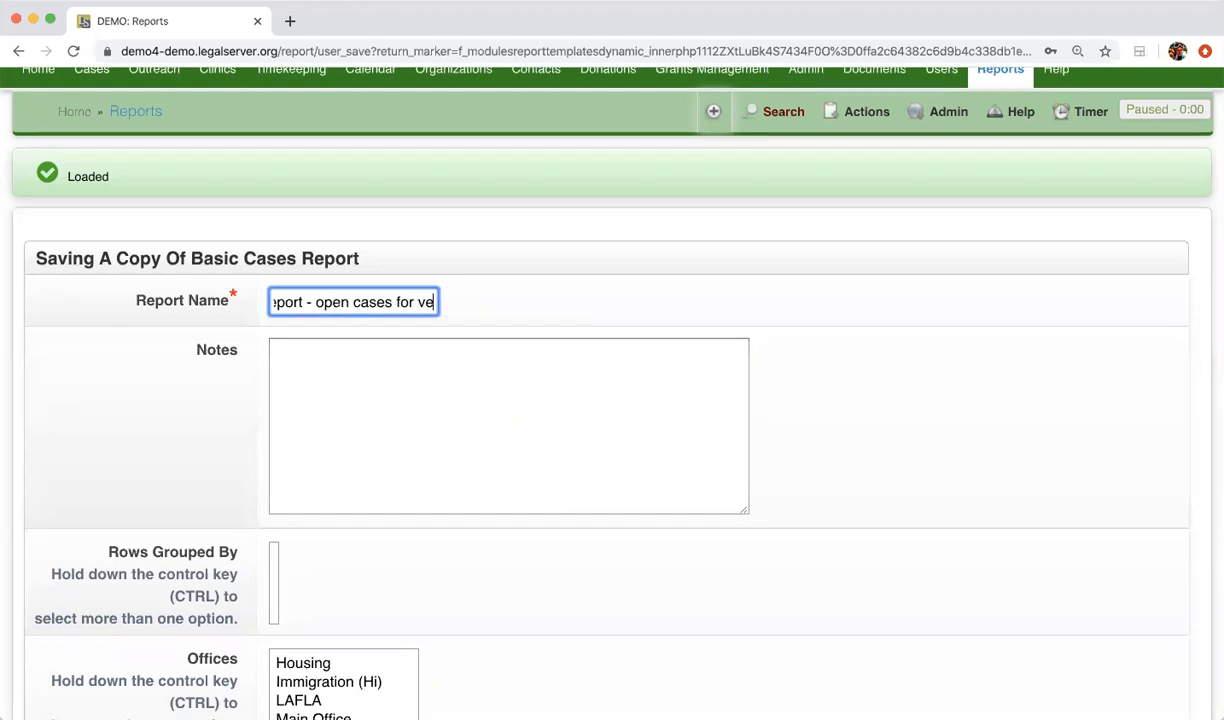
{"action": "key", "text": "BackSpace"}
{"action": "key", "text": "BackSpace"}
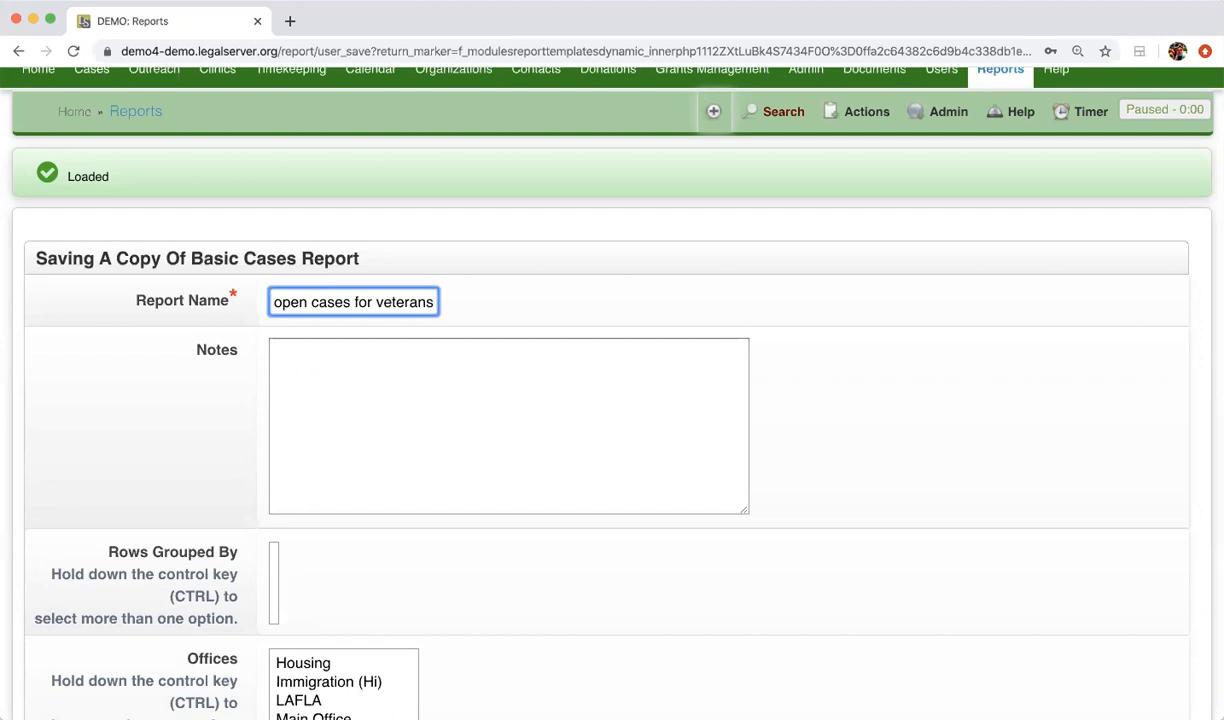
Add the note "*Sample Note*" to the report copy
{"action": "left_click", "coordinate": [532, 390]}
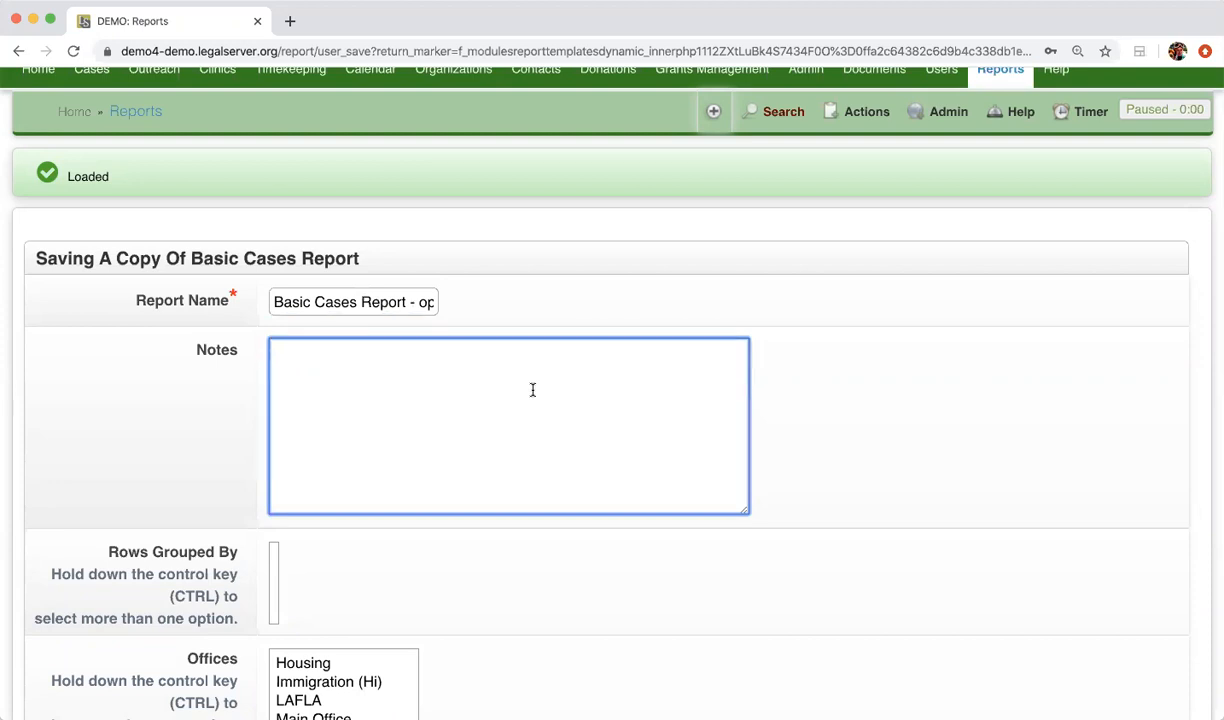
{"action": "type", "text": "*Sample Note*"}
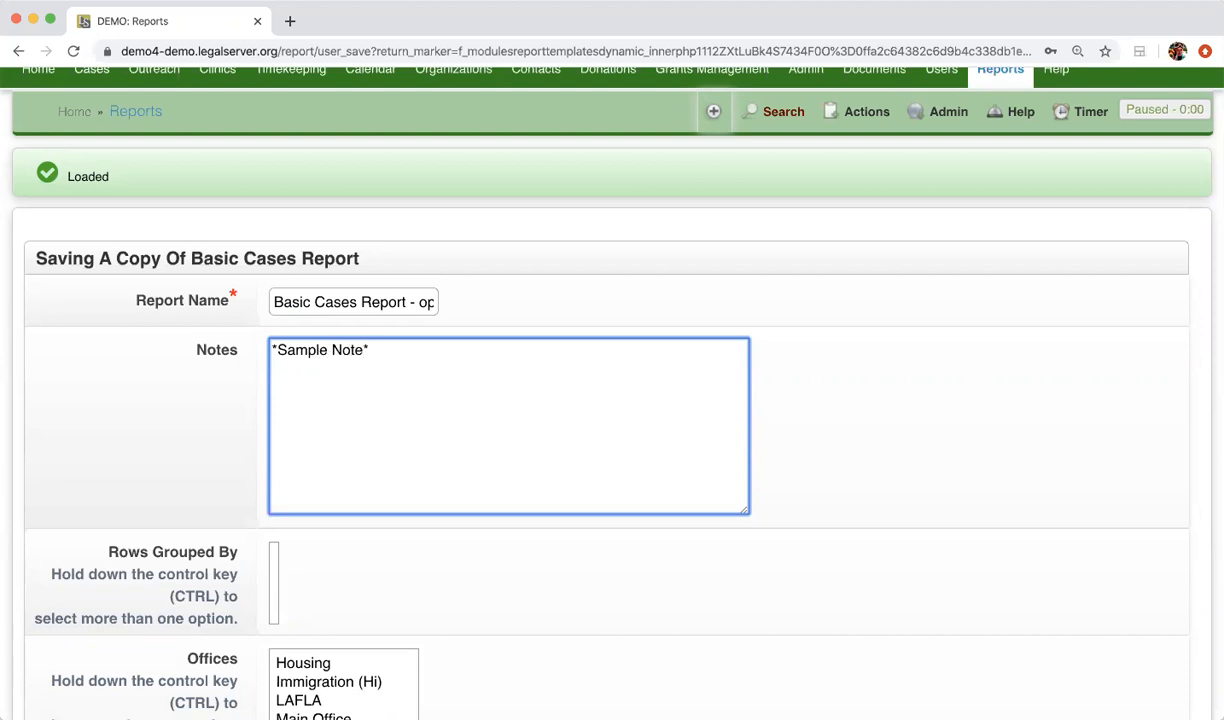
Assign the report copy to the Case Data category and save it, keeping it marked as a favorite
{"action": "scroll", "coordinate": [612, 420], "scroll_direction": "down", "scroll_amount": 3}
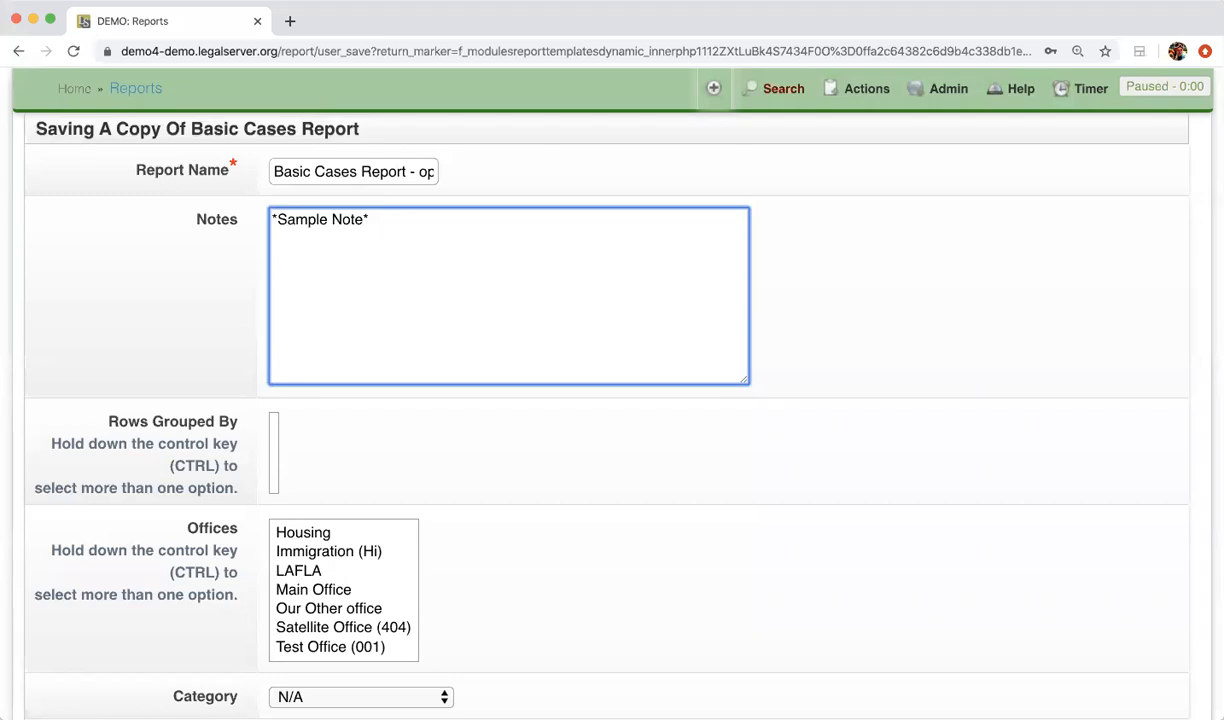
{"action": "scroll", "coordinate": [555, 555], "scroll_direction": "down", "scroll_amount": 3}
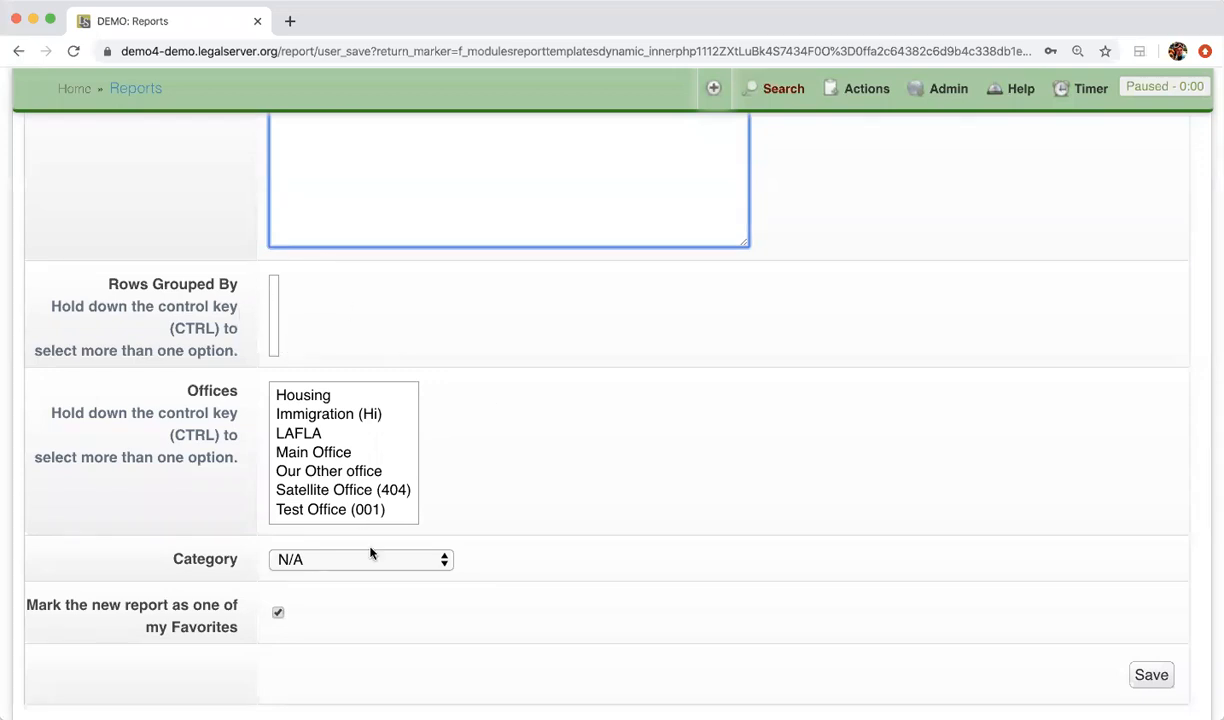
{"action": "left_click", "coordinate": [391, 562]}
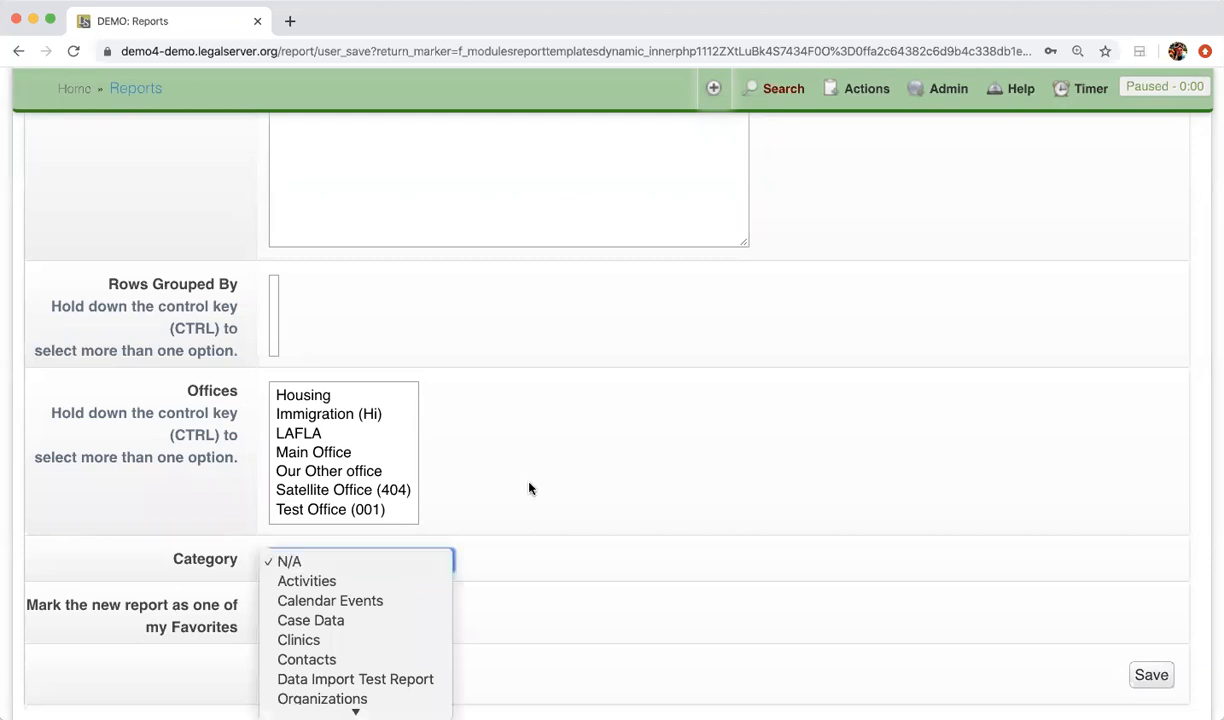
{"action": "scroll", "coordinate": [529, 488], "scroll_direction": "down", "scroll_amount": 2}
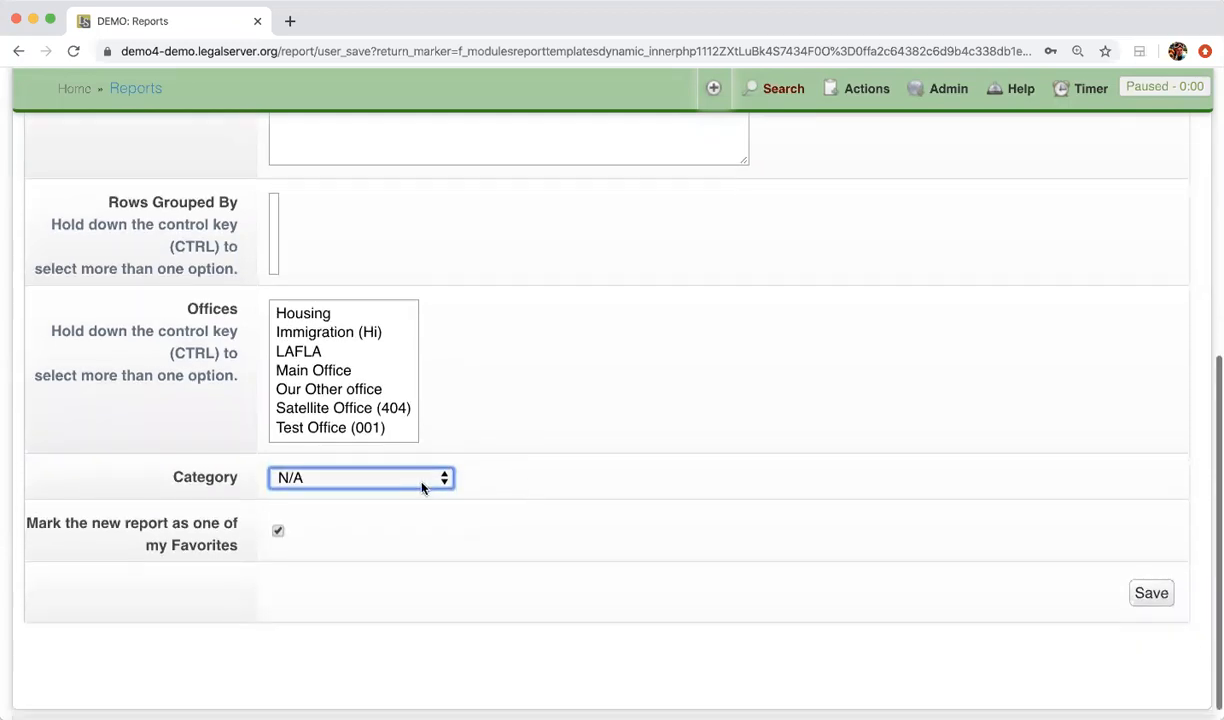
{"action": "left_click", "coordinate": [423, 483]}
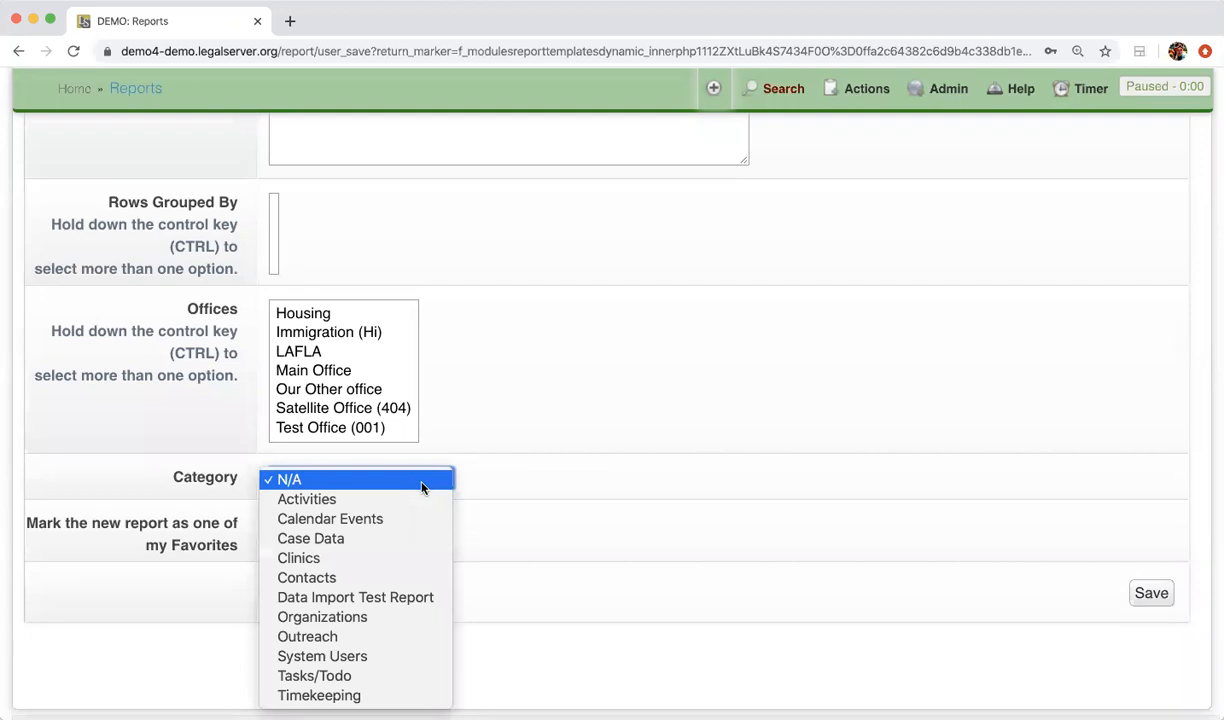
{"action": "left_click", "coordinate": [362, 538]}
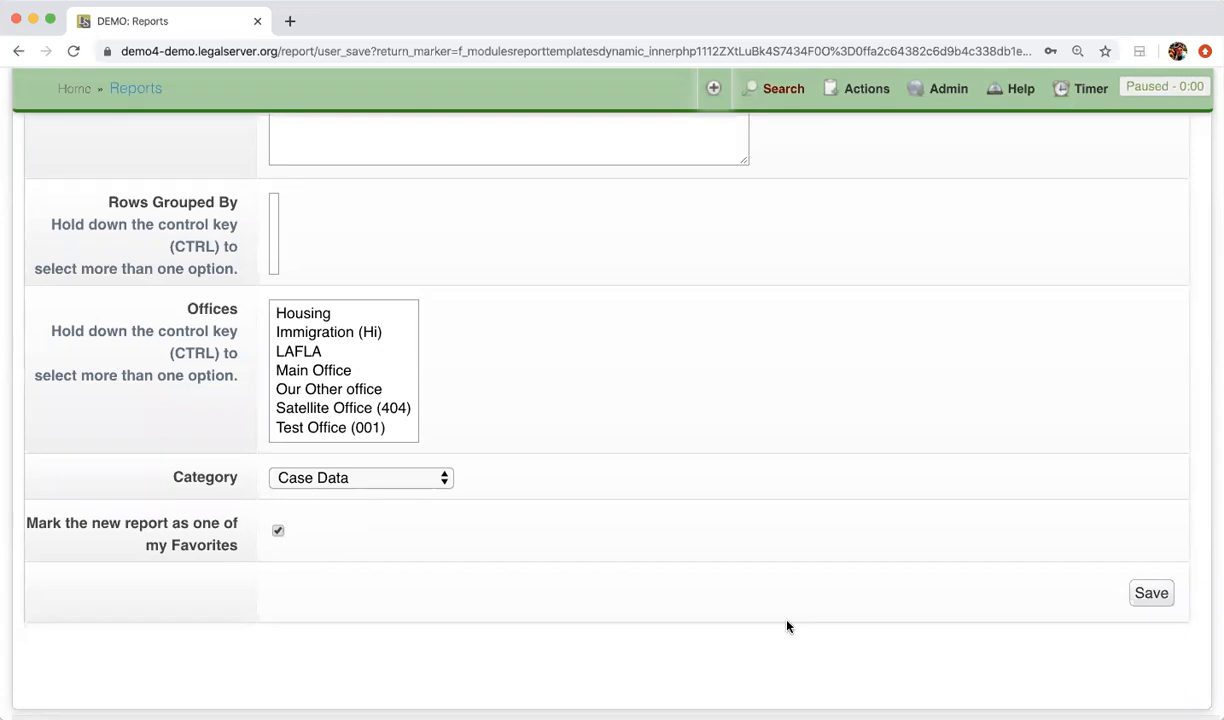
{"action": "left_click", "coordinate": [1148, 594]}
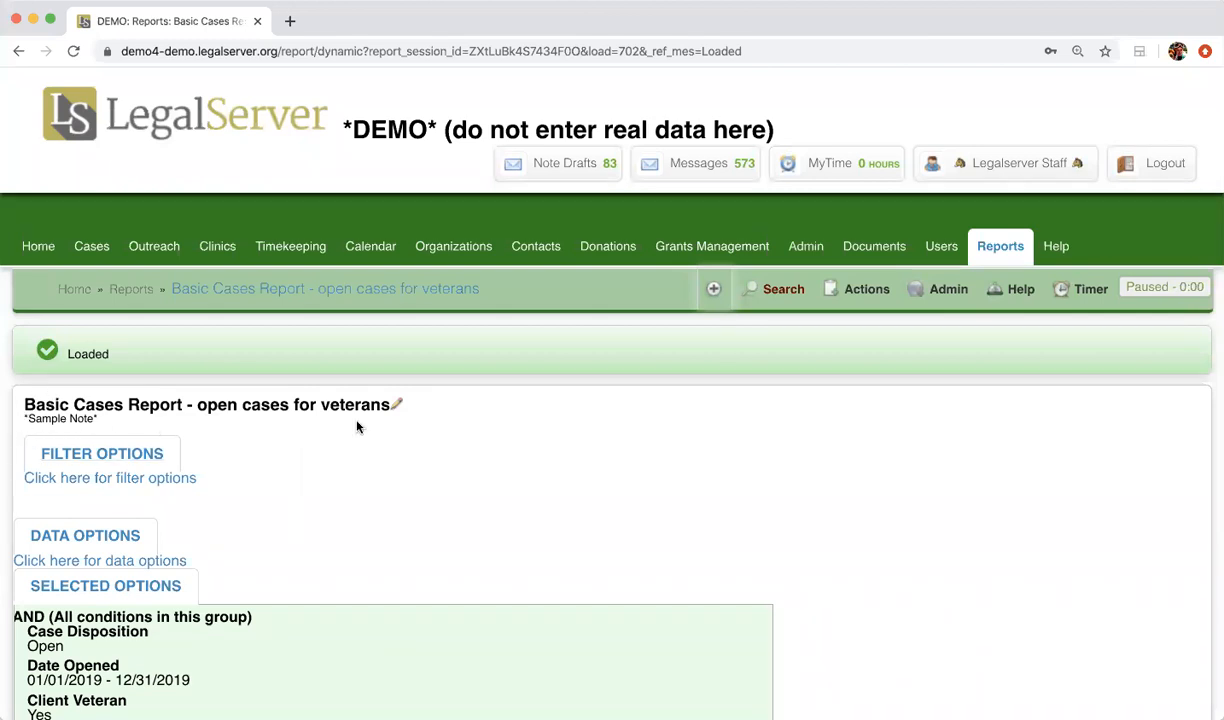
Go back to the list of saved reports and sort it by last modified date, newest first
{"action": "scroll", "coordinate": [357, 427], "scroll_direction": "down", "scroll_amount": 5}
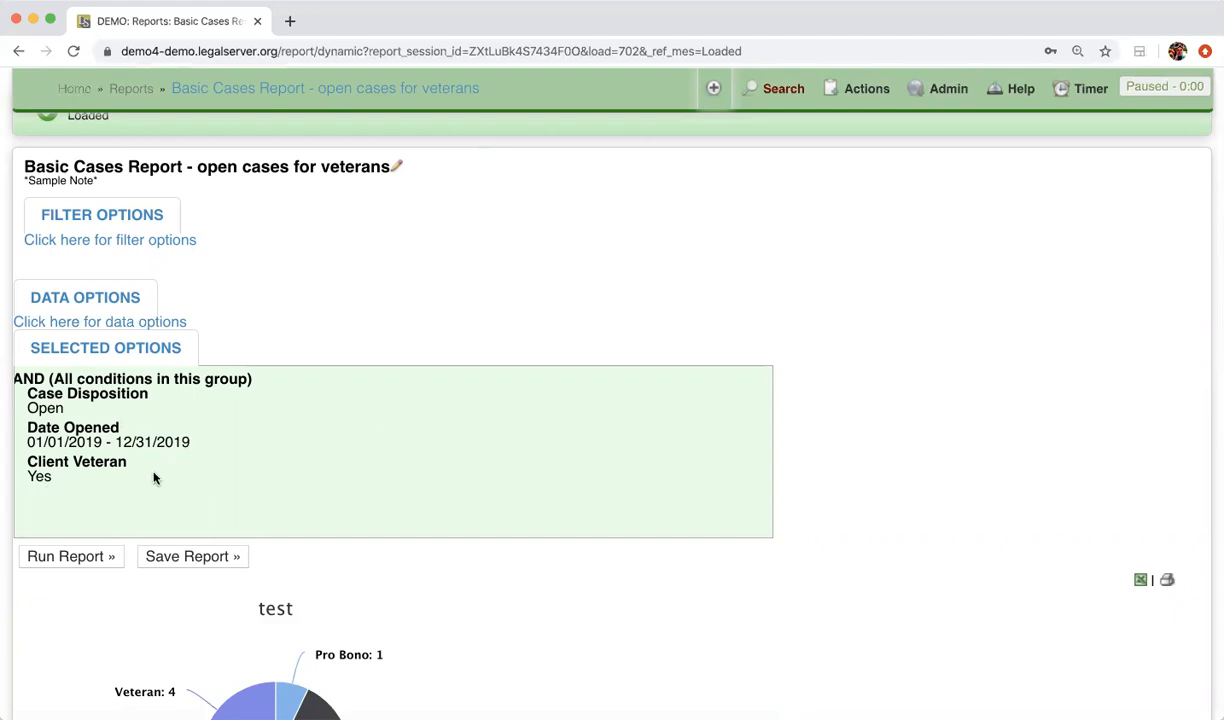
{"action": "scroll", "coordinate": [626, 601], "scroll_direction": "down", "scroll_amount": 6}
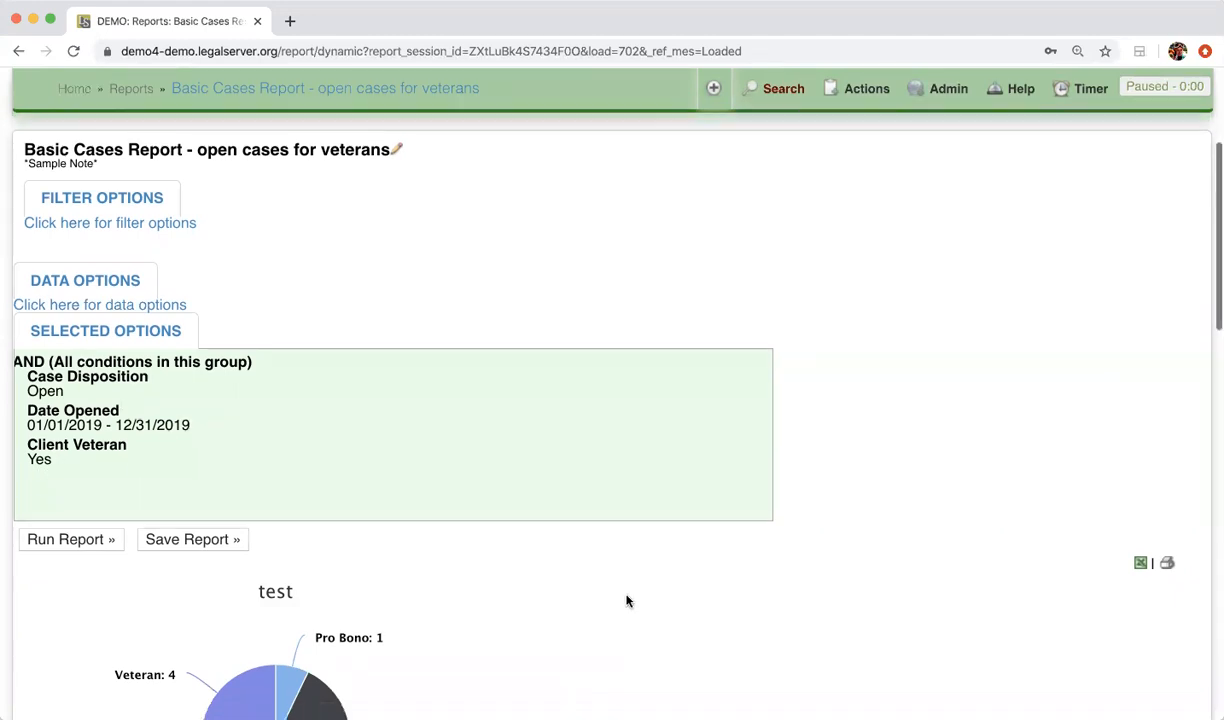
{"action": "scroll", "coordinate": [626, 596], "scroll_direction": "down", "scroll_amount": 4}
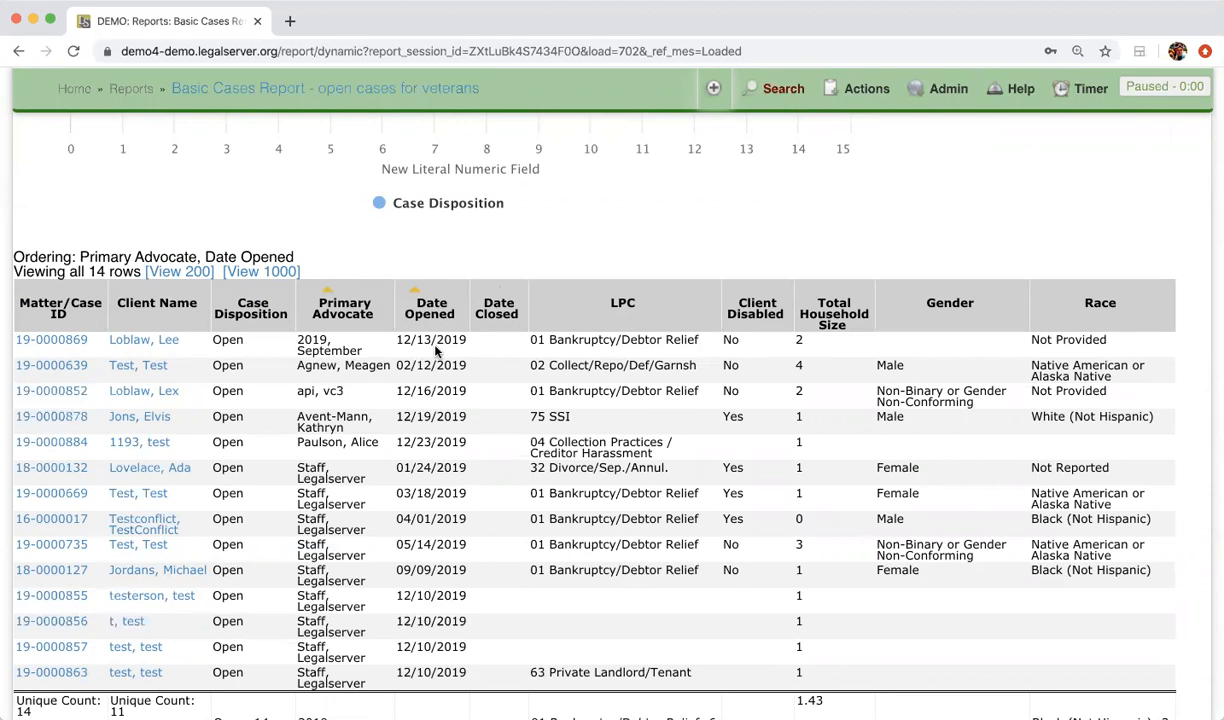
{"action": "scroll", "coordinate": [436, 350], "scroll_direction": "up", "scroll_amount": 15}
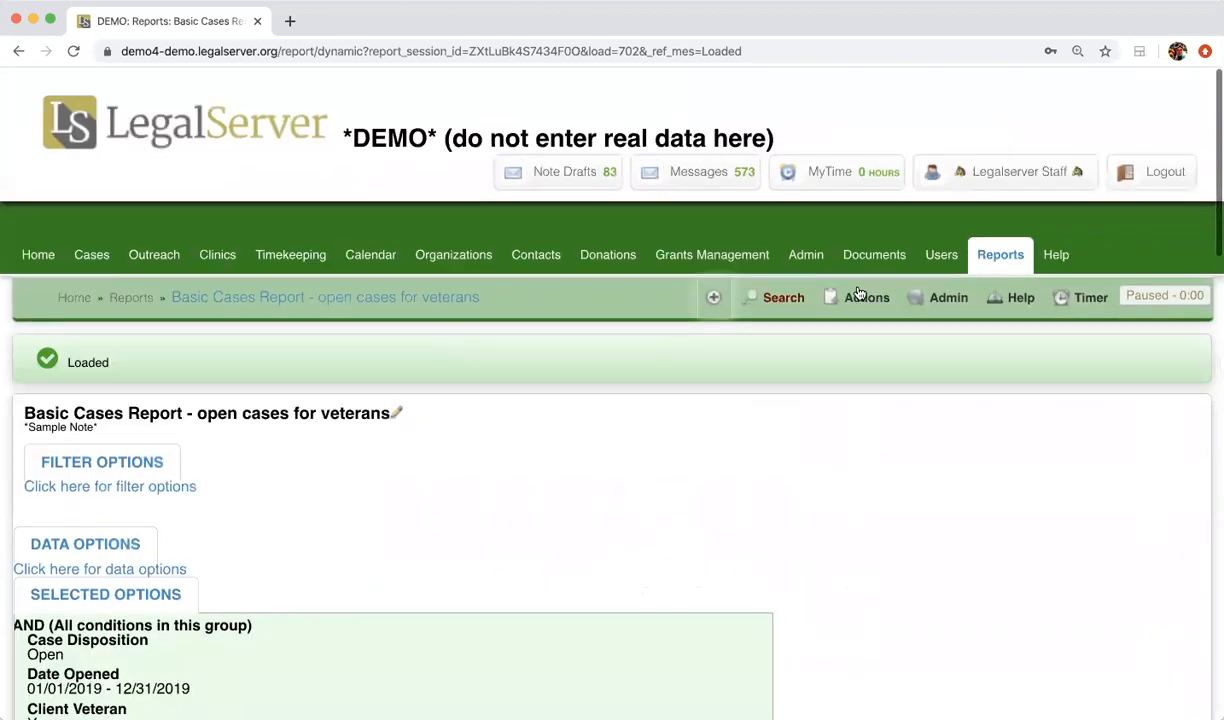
{"action": "left_click", "coordinate": [1001, 249]}
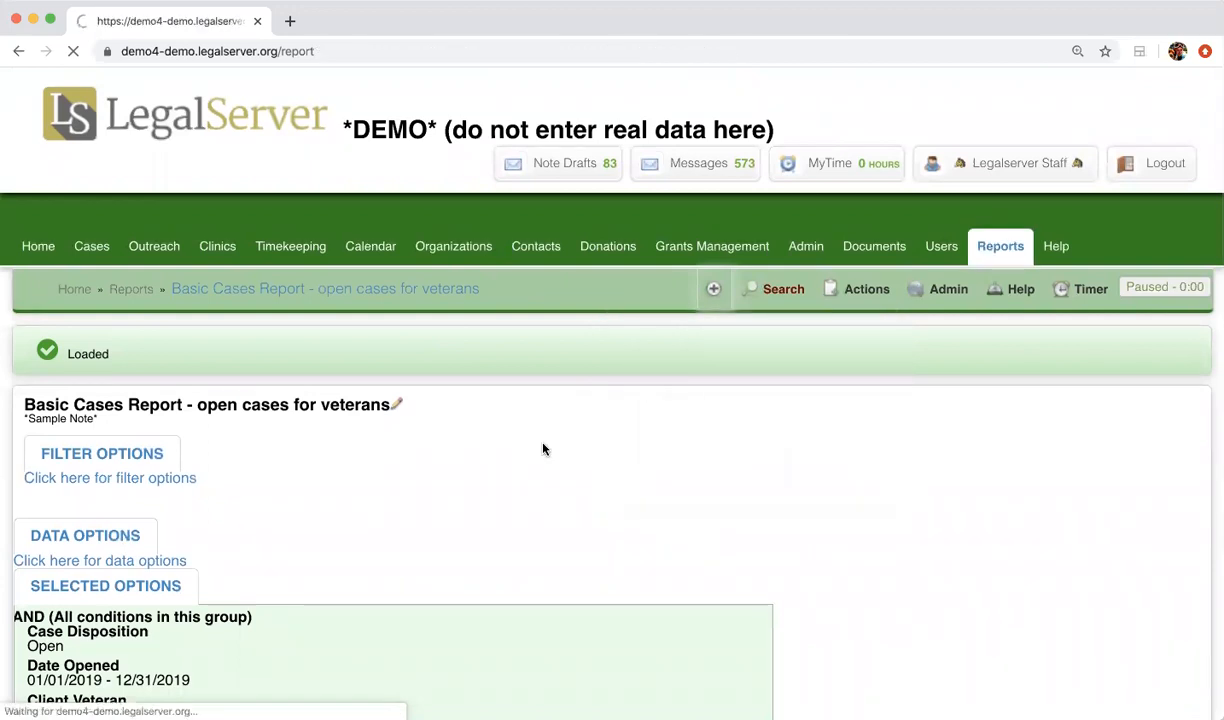
{"action": "left_click", "coordinate": [238, 355]}
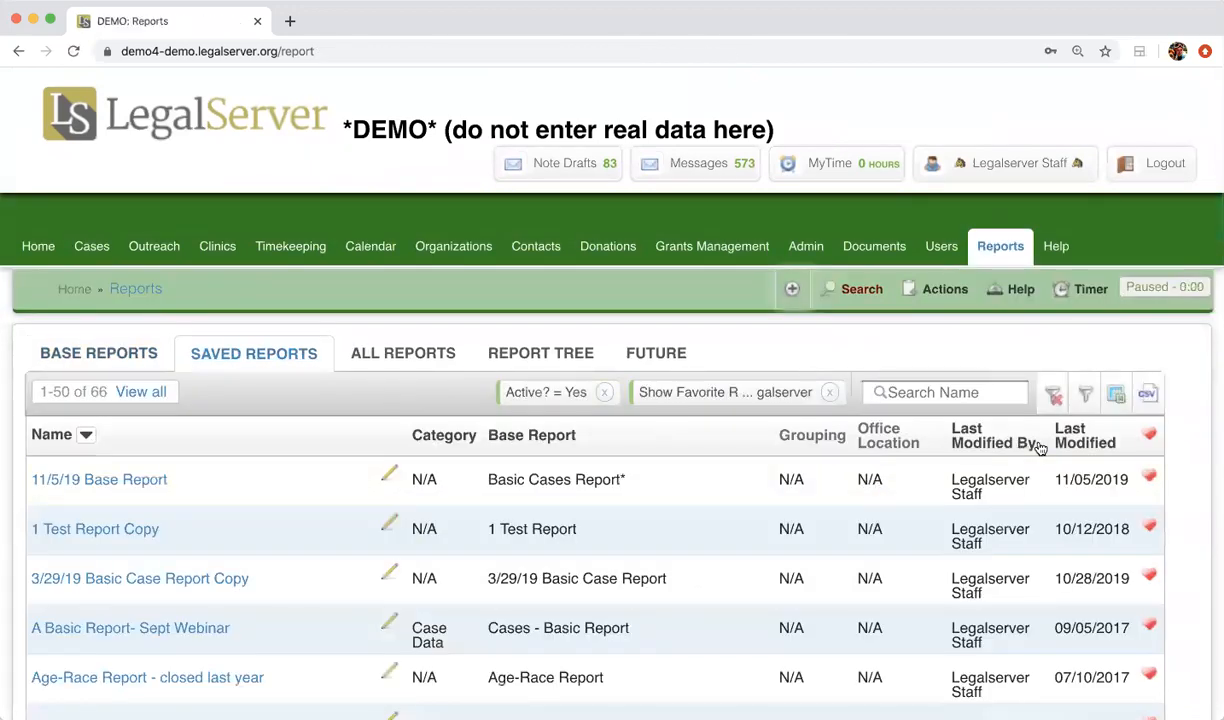
{"action": "left_click", "coordinate": [1087, 446]}
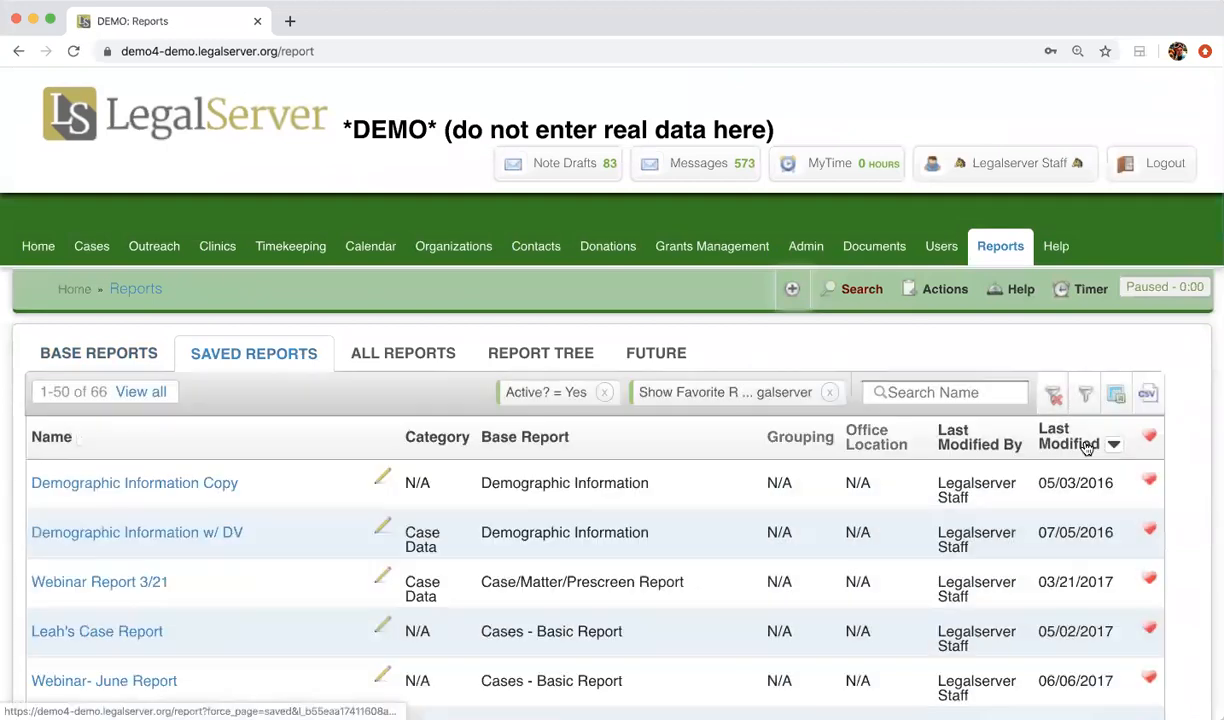
{"action": "left_click", "coordinate": [1086, 447]}
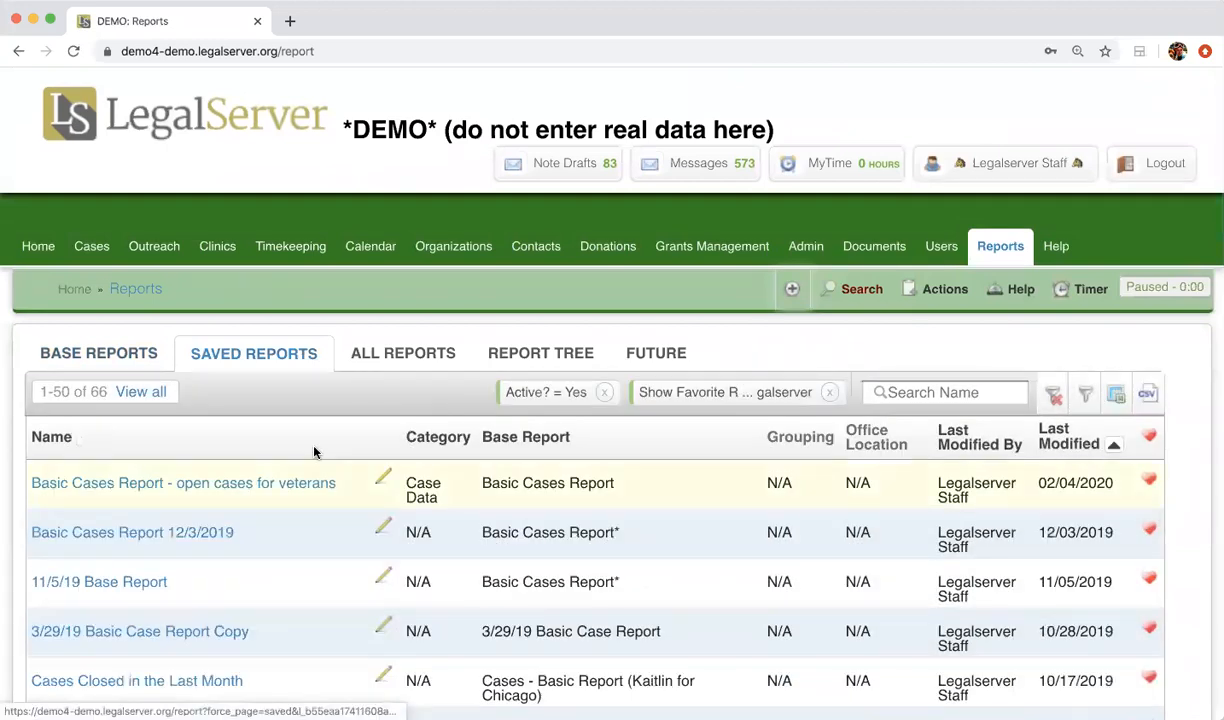
Open the saved report "Basic Cases Report - open cases for veterans" and run it
{"action": "scroll", "coordinate": [299, 426], "scroll_direction": "down", "scroll_amount": 3}
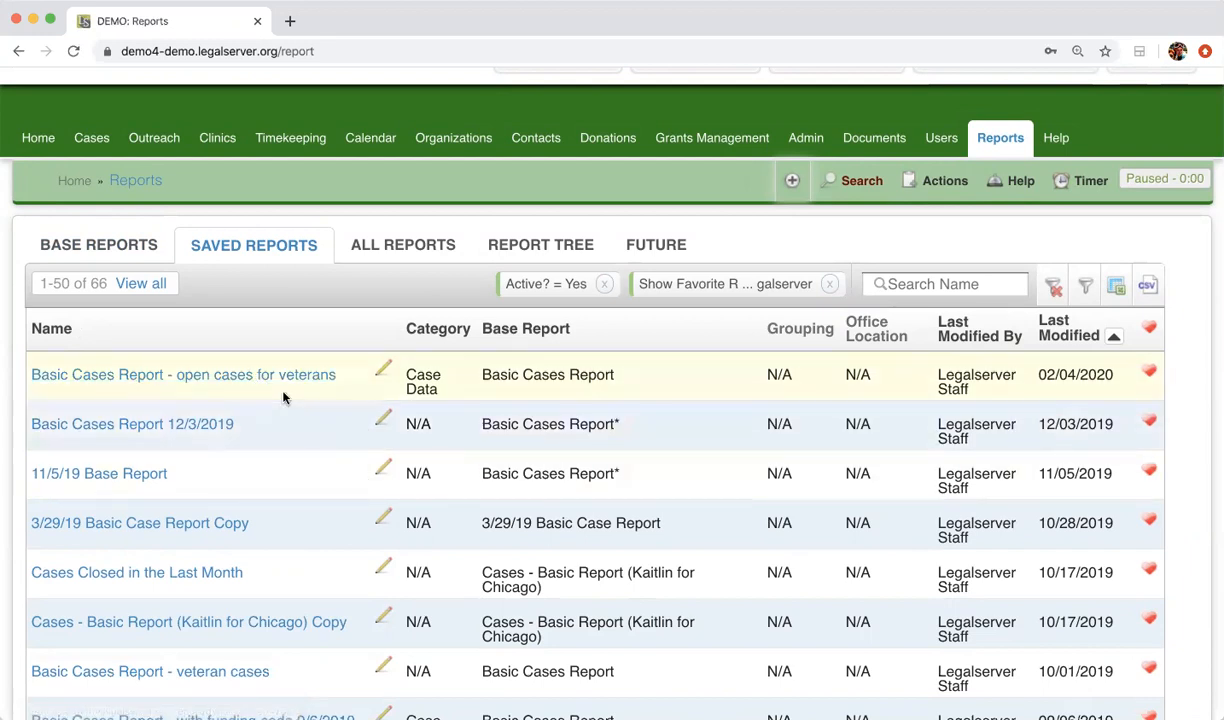
{"action": "left_click", "coordinate": [284, 376]}
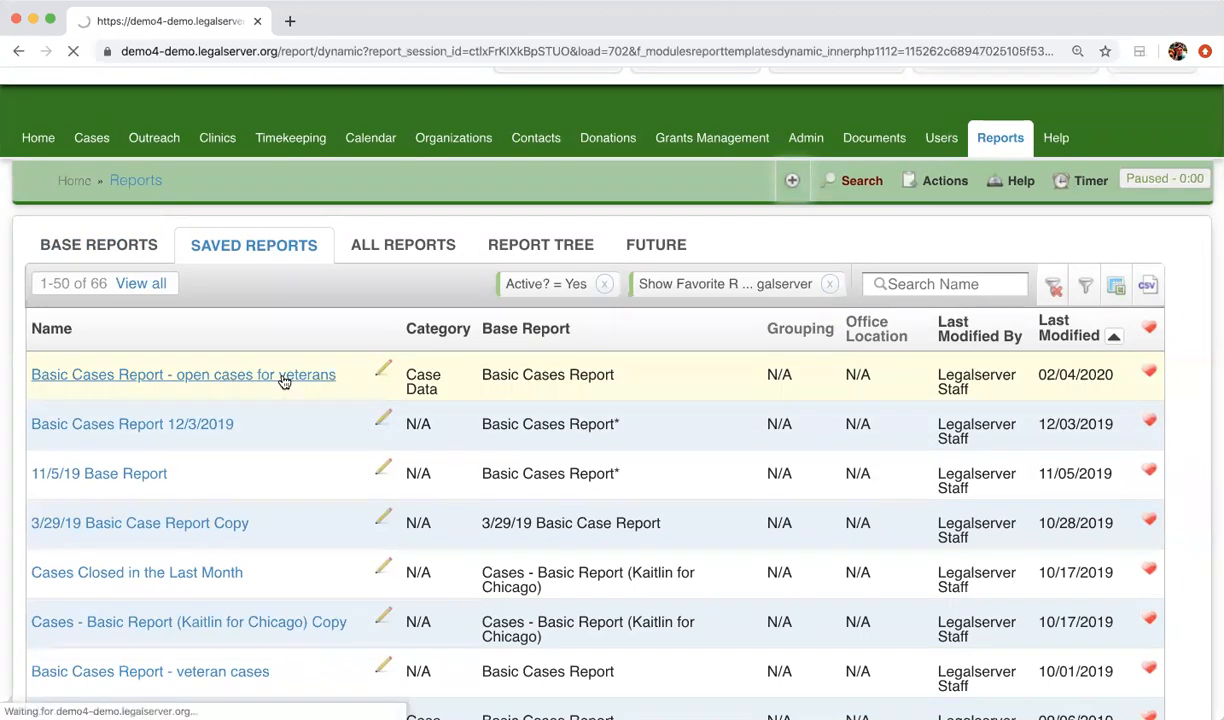
{"action": "scroll", "coordinate": [284, 382], "scroll_direction": "down", "scroll_amount": 5}
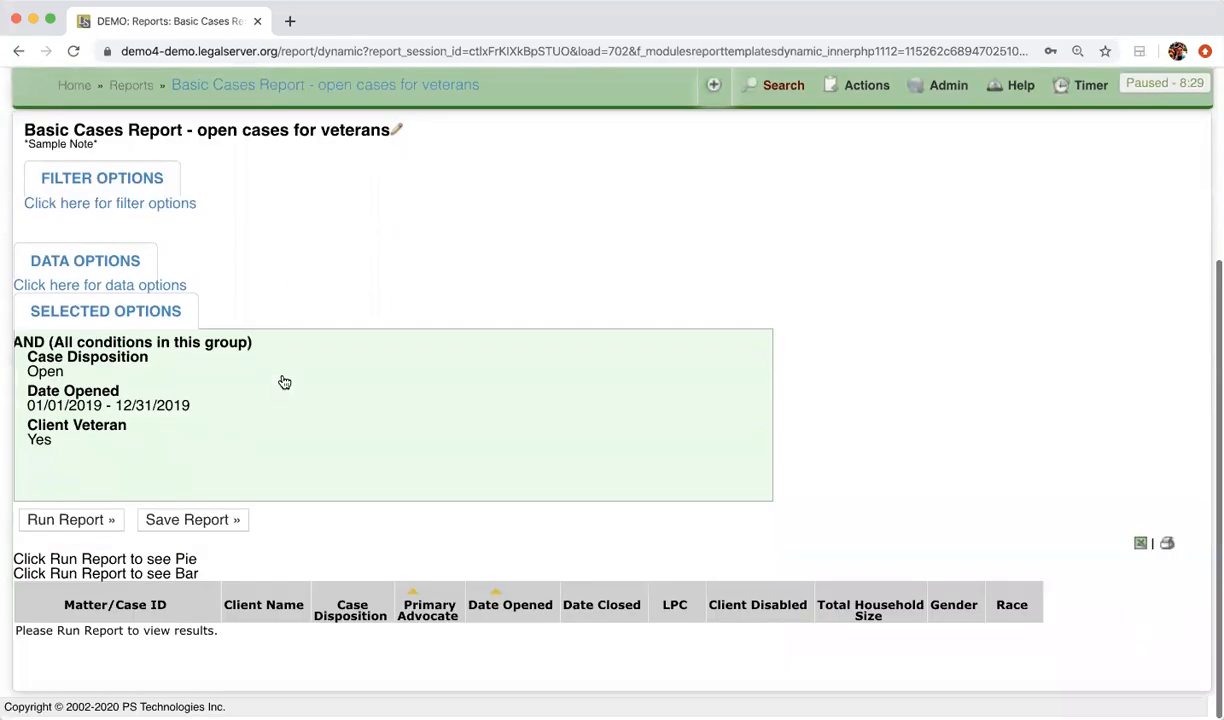
{"action": "left_click", "coordinate": [82, 513]}
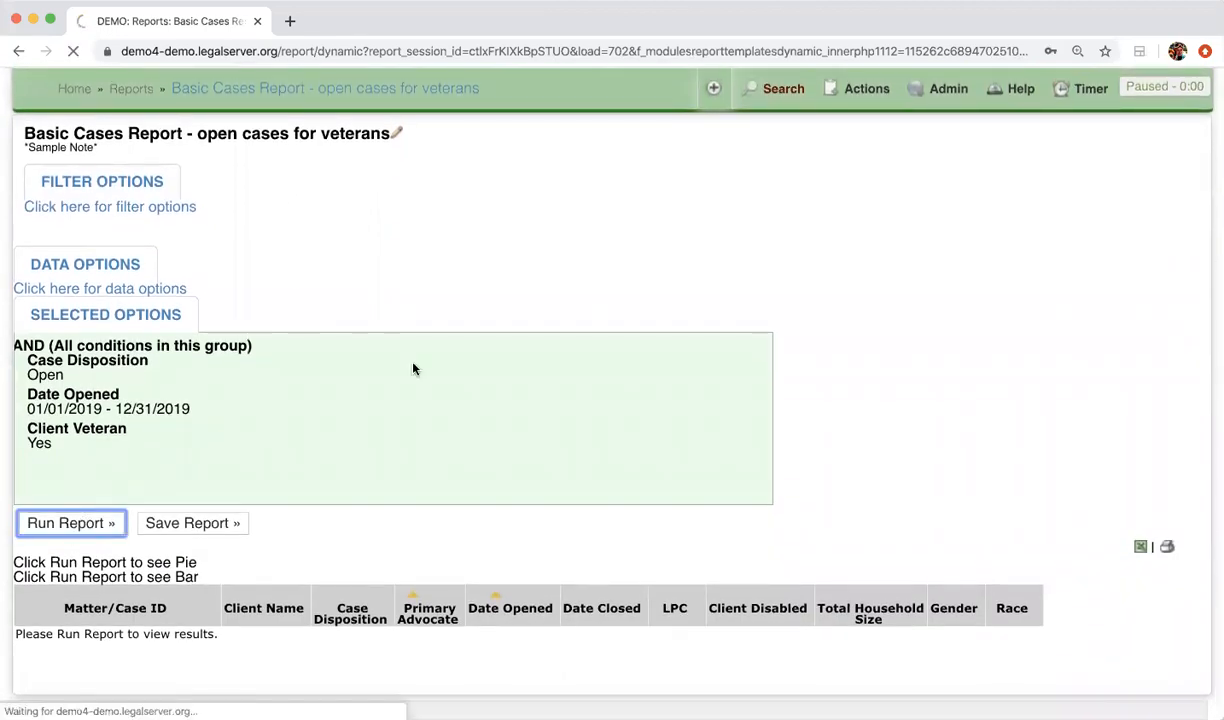
Change the Case Disposition filter to Closed and rerun the report
{"action": "scroll", "coordinate": [219, 309], "scroll_direction": "down", "scroll_amount": 2}
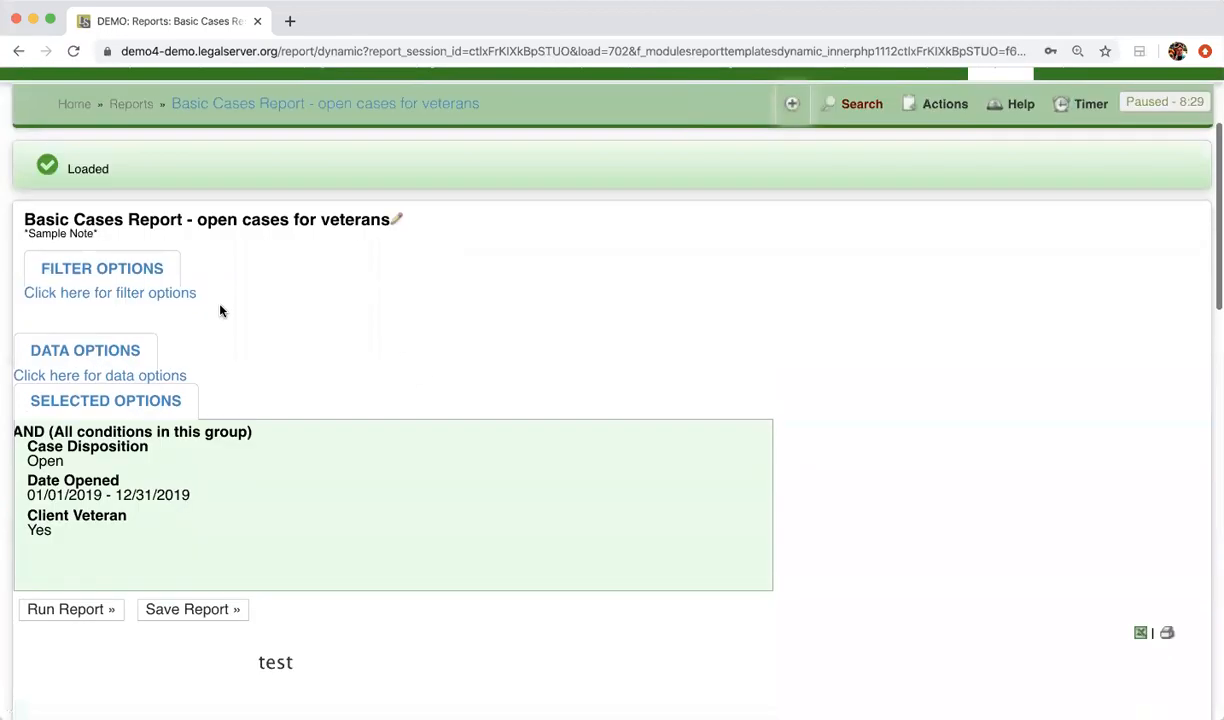
{"action": "left_click", "coordinate": [63, 290]}
{"action": "scroll", "coordinate": [213, 530], "scroll_direction": "down", "scroll_amount": 1}
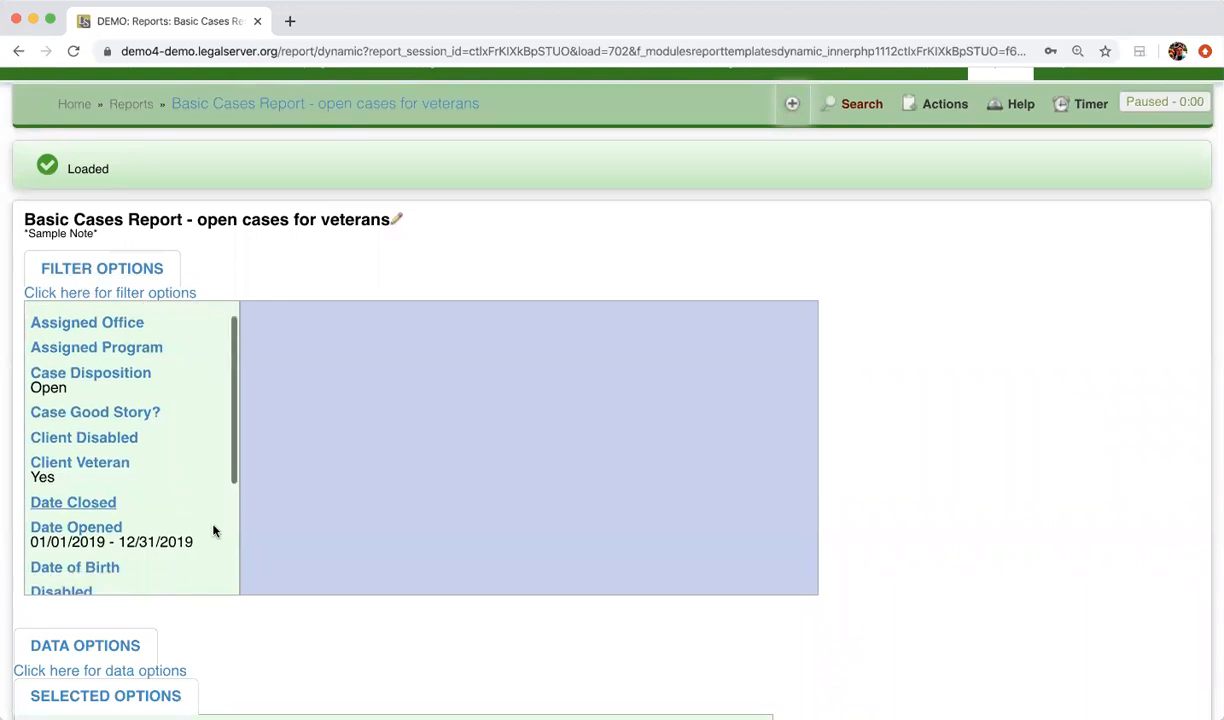
{"action": "left_click", "coordinate": [94, 370]}
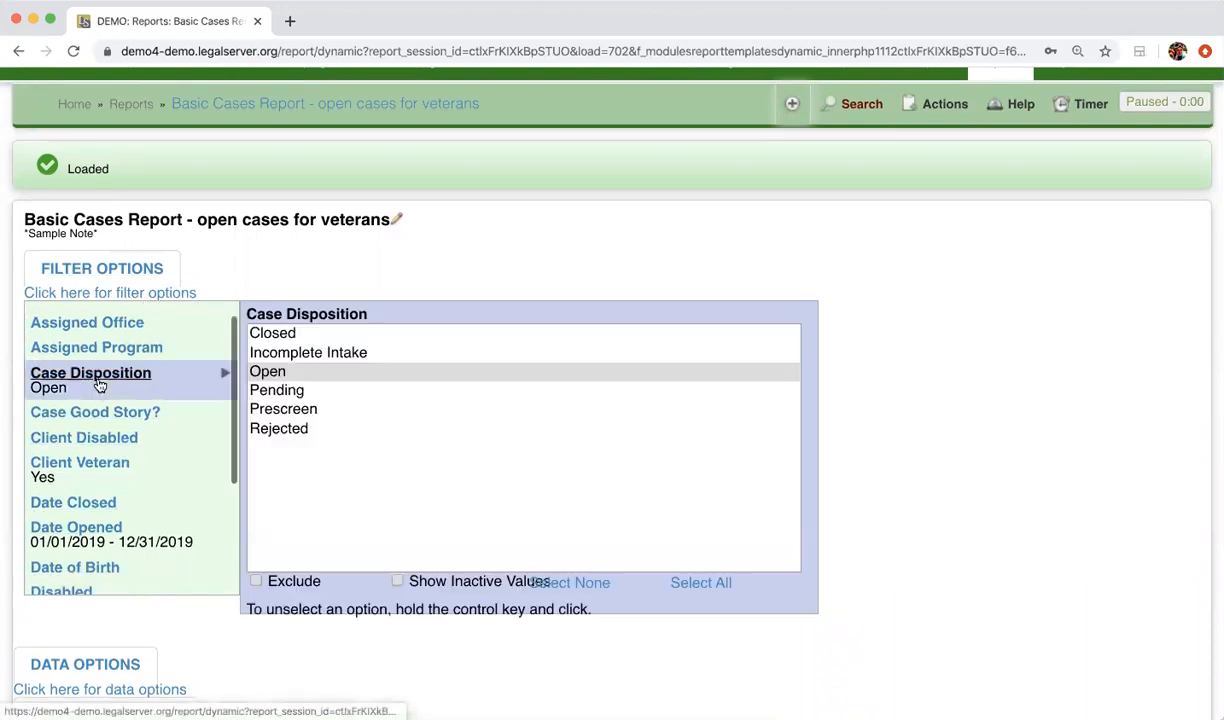
{"action": "left_click", "coordinate": [296, 334]}
{"action": "scroll", "coordinate": [184, 555], "scroll_direction": "down", "scroll_amount": 3}
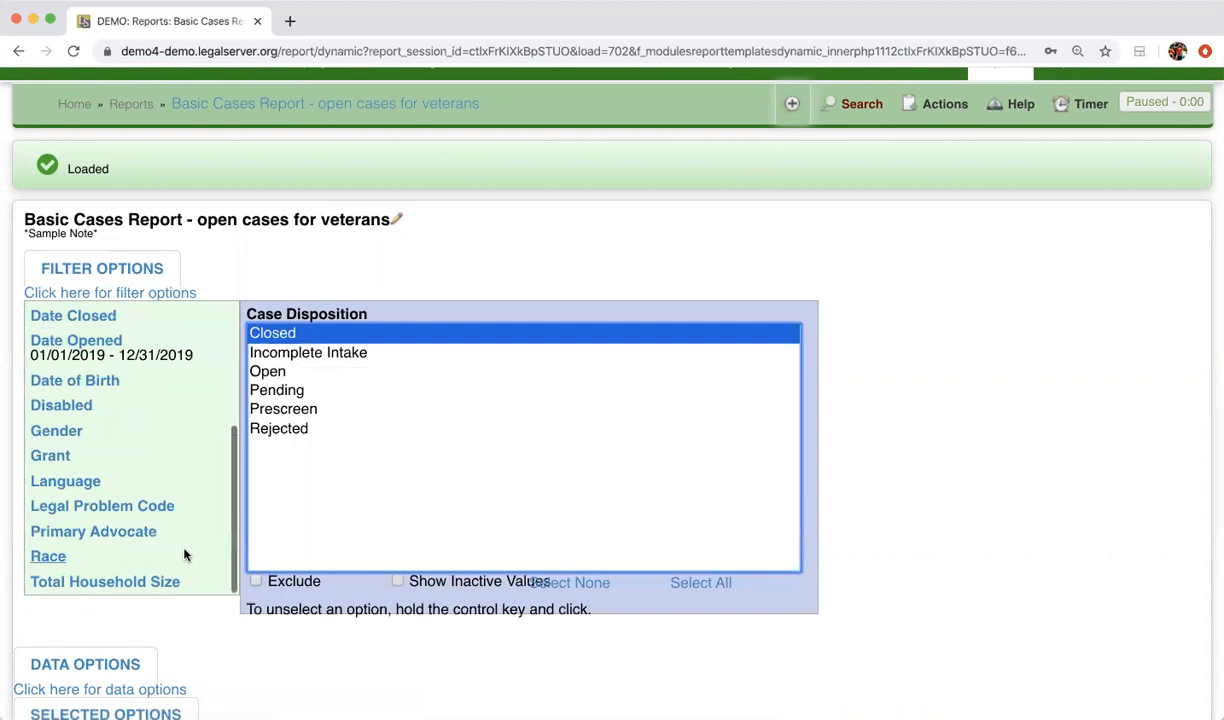
{"action": "scroll", "coordinate": [200, 650], "scroll_direction": "down", "scroll_amount": 5}
{"action": "left_click", "coordinate": [87, 622]}
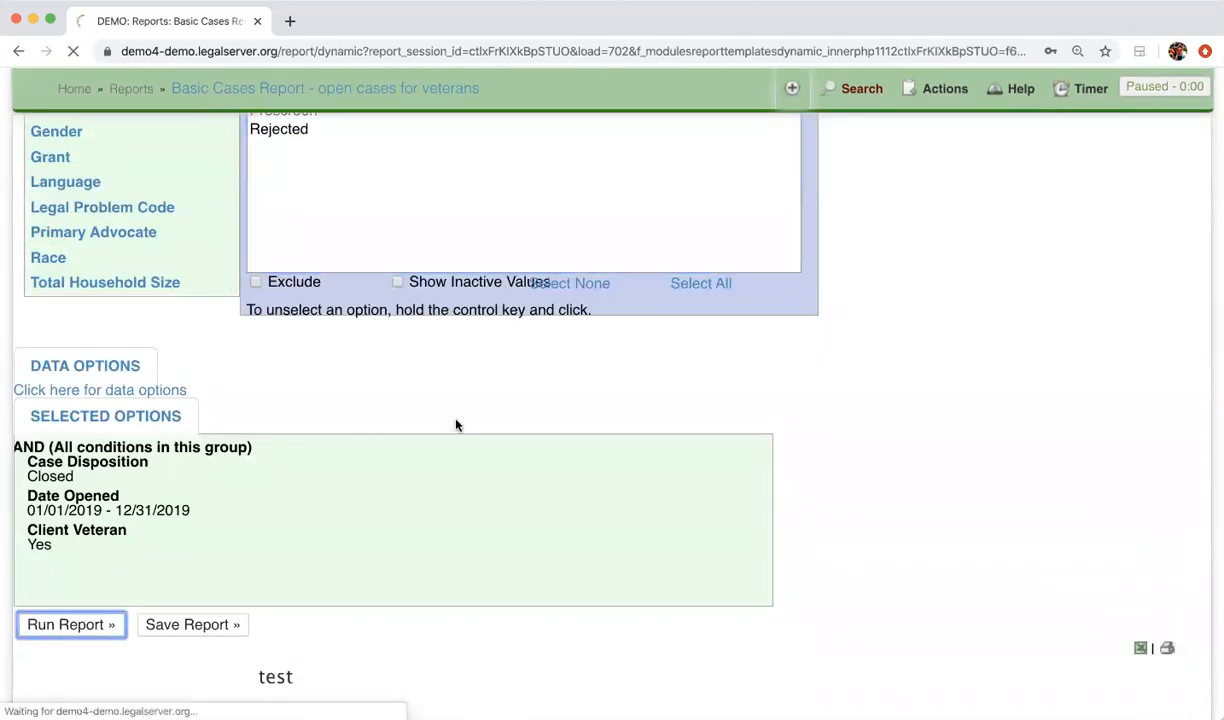
Review the chart and case rows of the rerun closed-case report for veterans
{"action": "scroll", "coordinate": [456, 425], "scroll_direction": "down", "scroll_amount": 15}
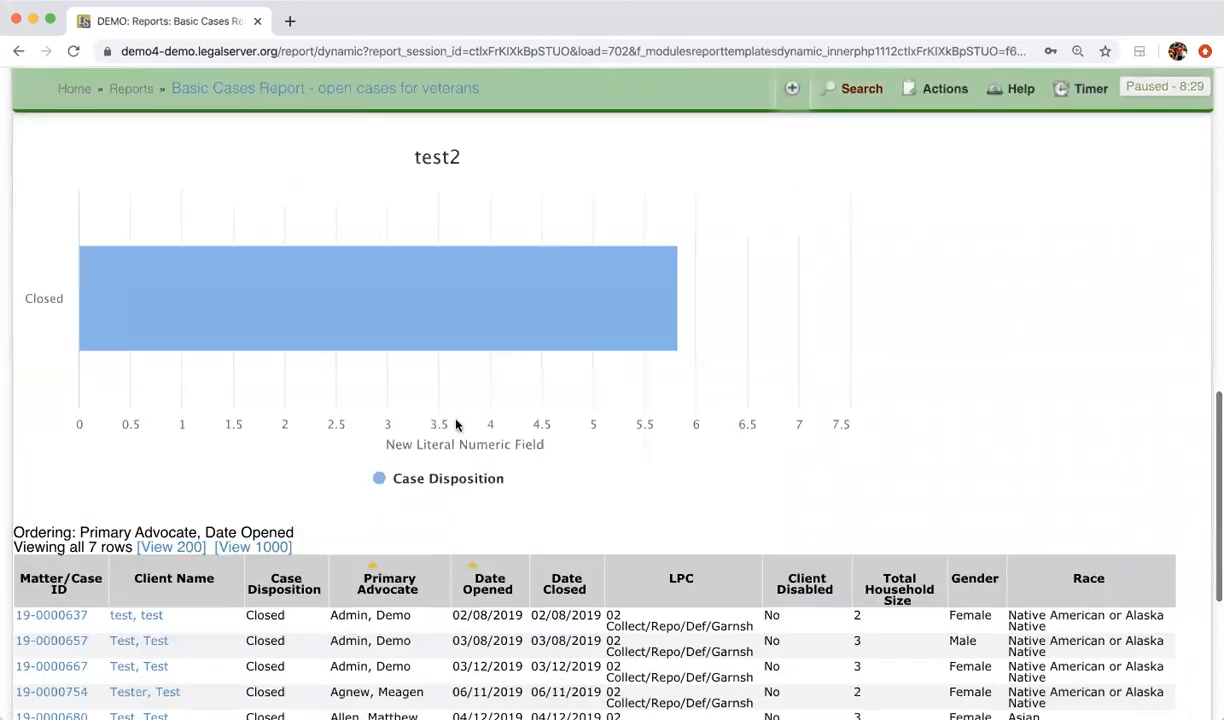
{"action": "scroll", "coordinate": [456, 425], "scroll_direction": "down", "scroll_amount": 3}
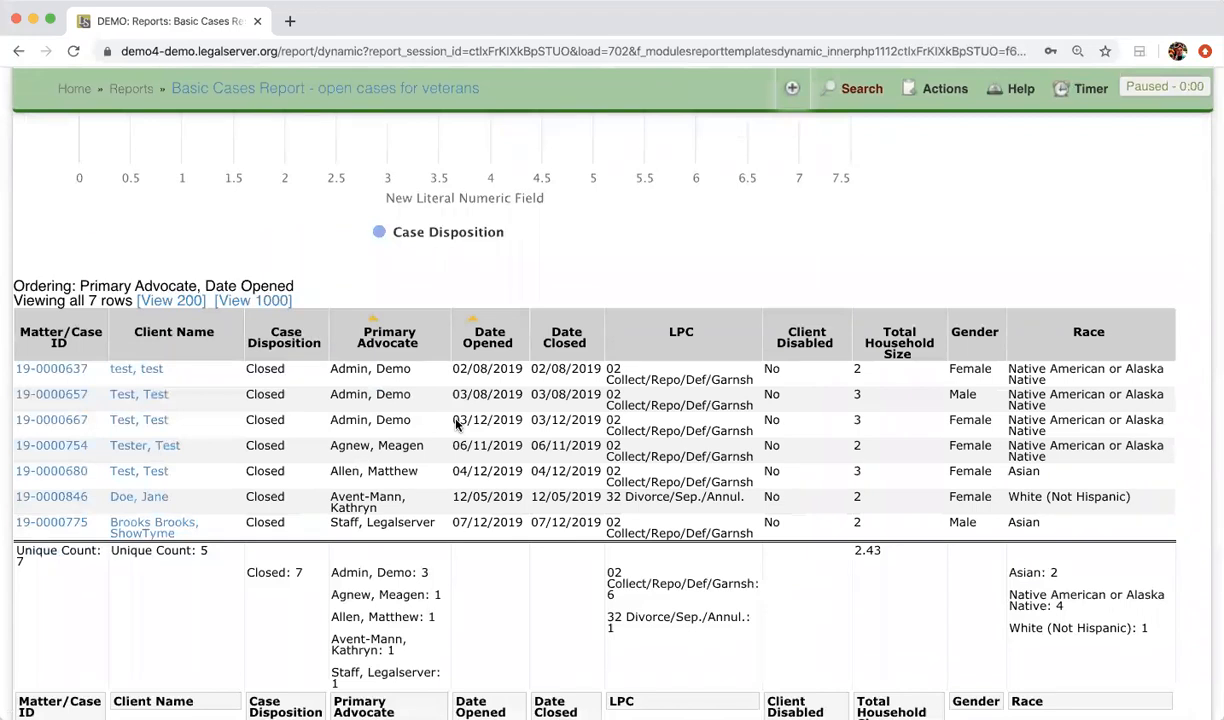
{"action": "scroll", "coordinate": [457, 425], "scroll_direction": "up", "scroll_amount": 20}
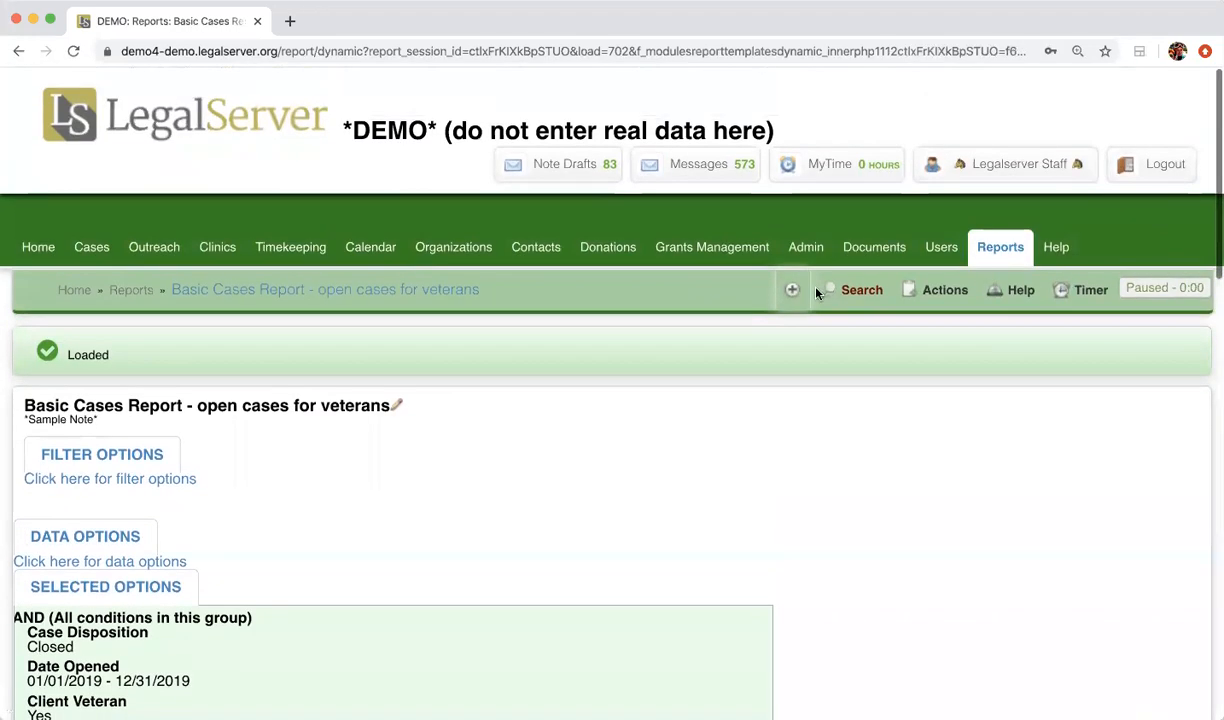
Open the original Basic Cases Report from the base reports, run it with its default filters and look through the results
{"action": "left_click", "coordinate": [1000, 246]}
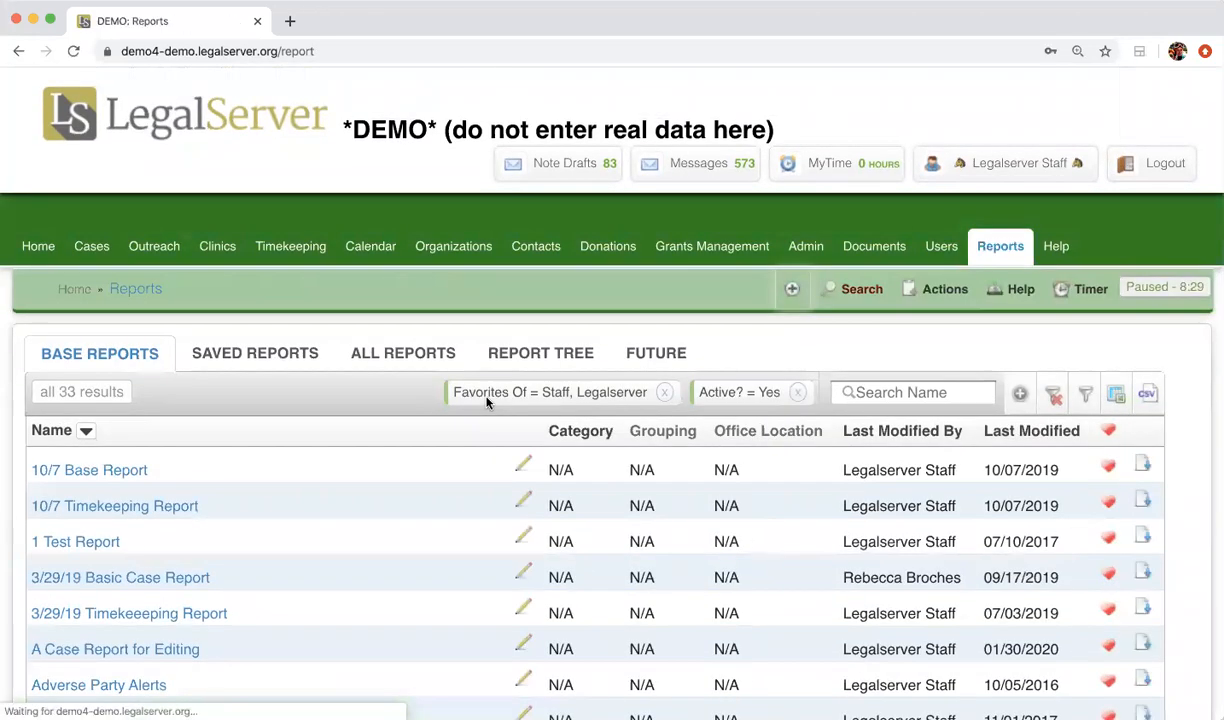
{"action": "scroll", "coordinate": [212, 407], "scroll_direction": "down", "scroll_amount": 10}
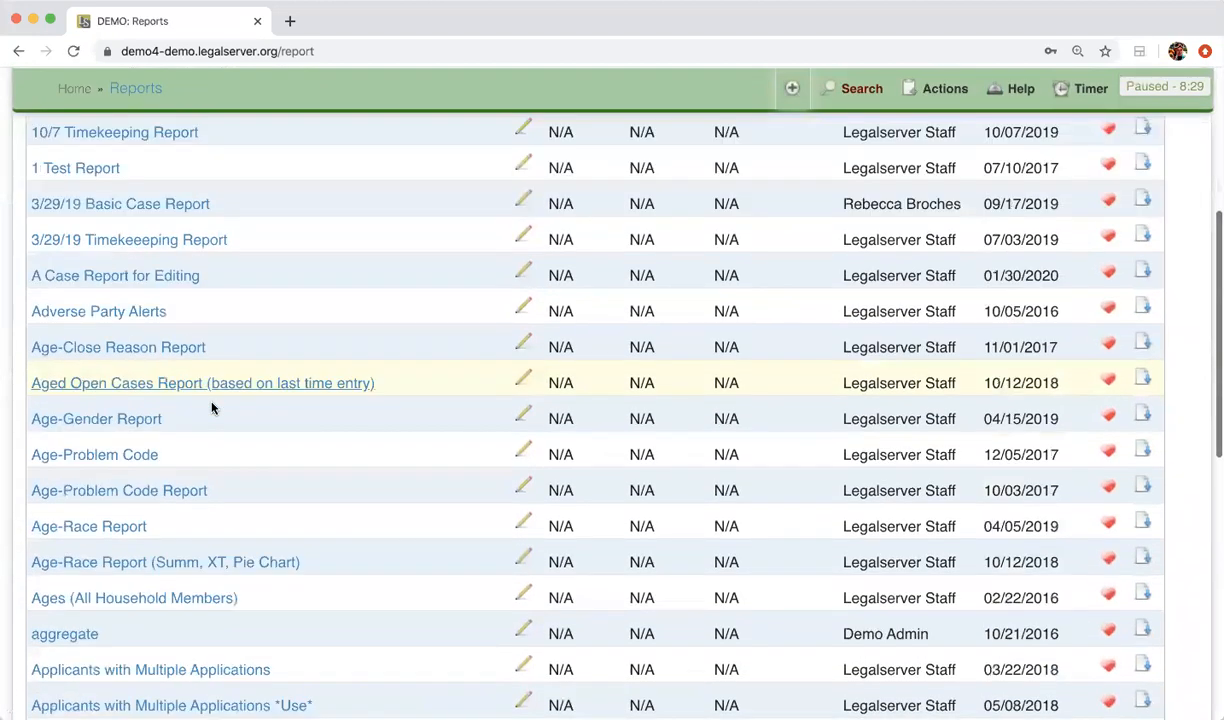
{"action": "scroll", "coordinate": [212, 407], "scroll_direction": "down", "scroll_amount": 1}
{"action": "left_click", "coordinate": [128, 497]}
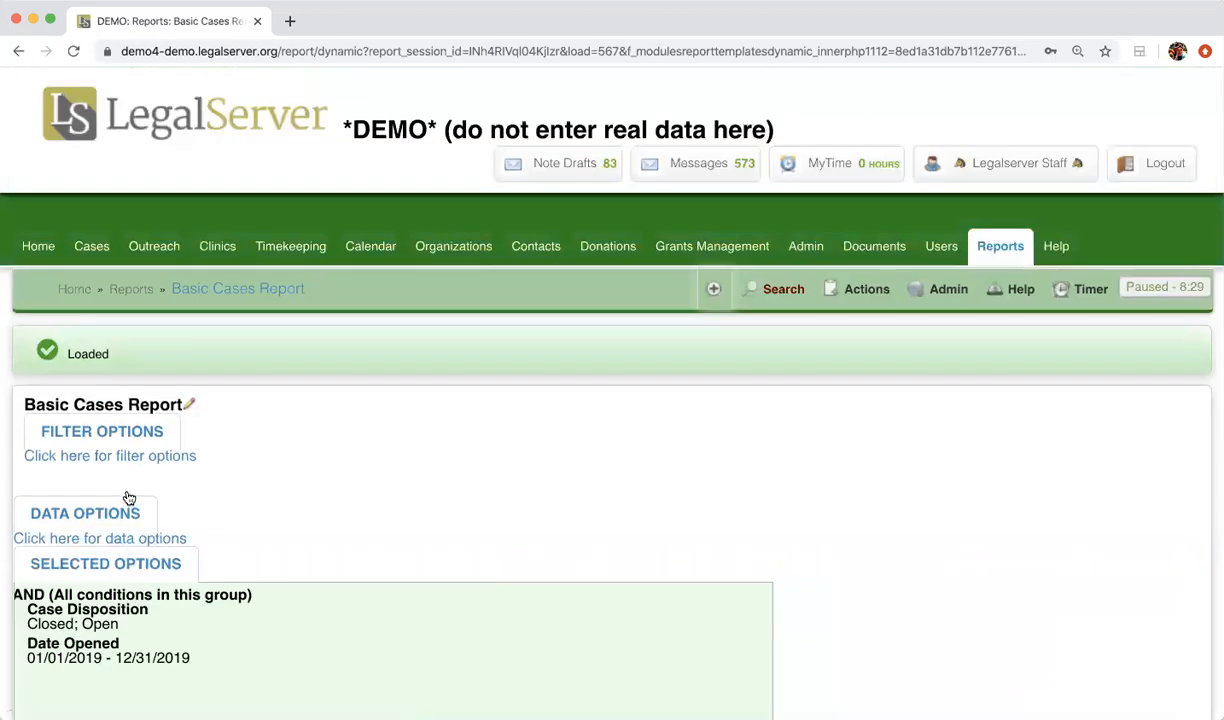
{"action": "scroll", "coordinate": [128, 497], "scroll_direction": "down", "scroll_amount": 4}
{"action": "left_click", "coordinate": [85, 556]}
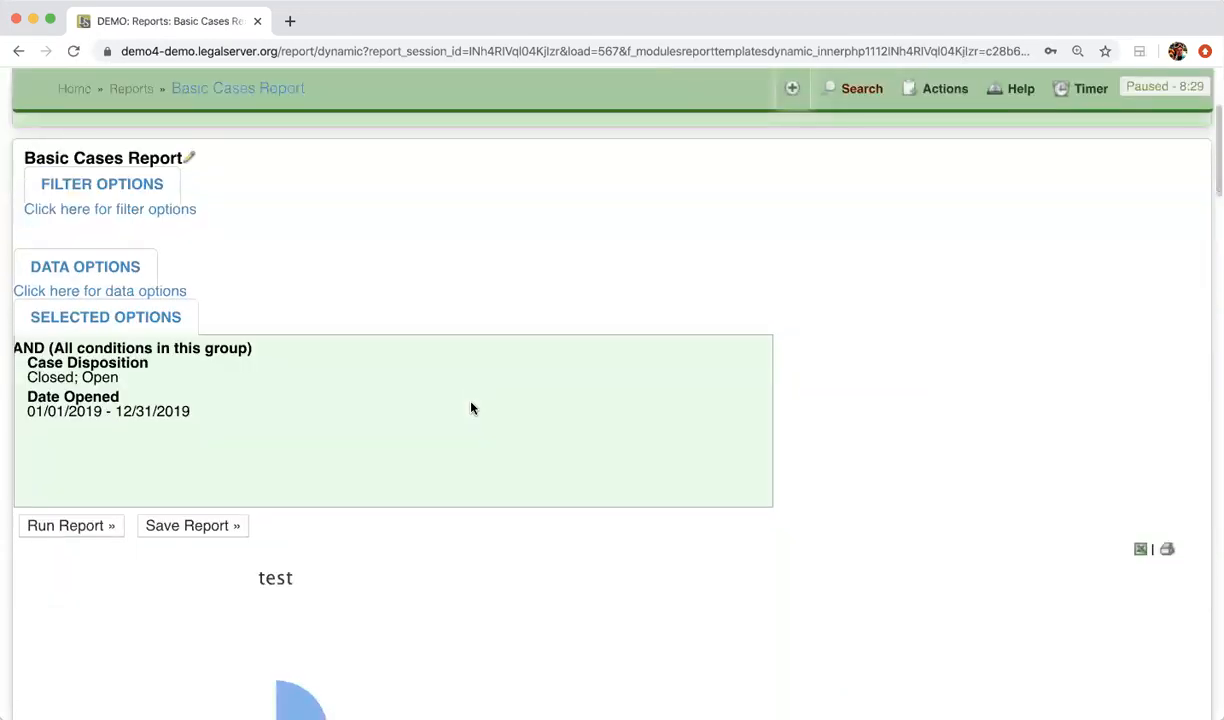
{"action": "scroll", "coordinate": [473, 483], "scroll_direction": "down", "scroll_amount": 8}
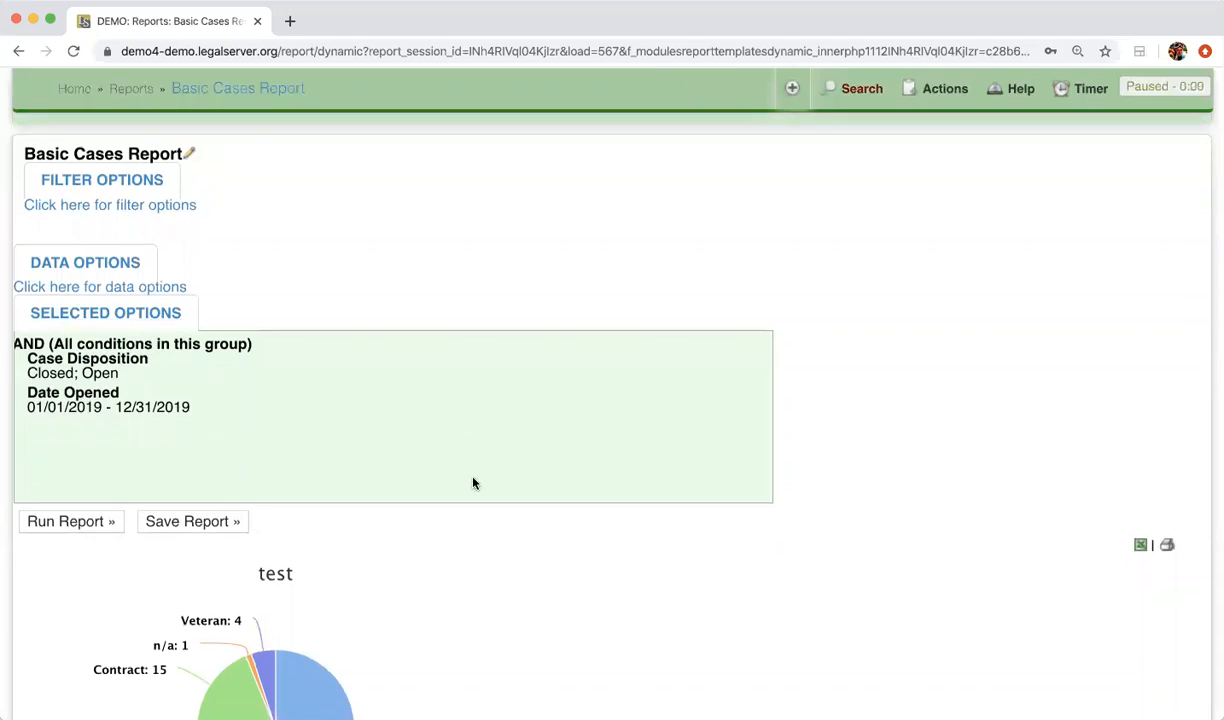
{"action": "scroll", "coordinate": [473, 483], "scroll_direction": "down", "scroll_amount": 4}
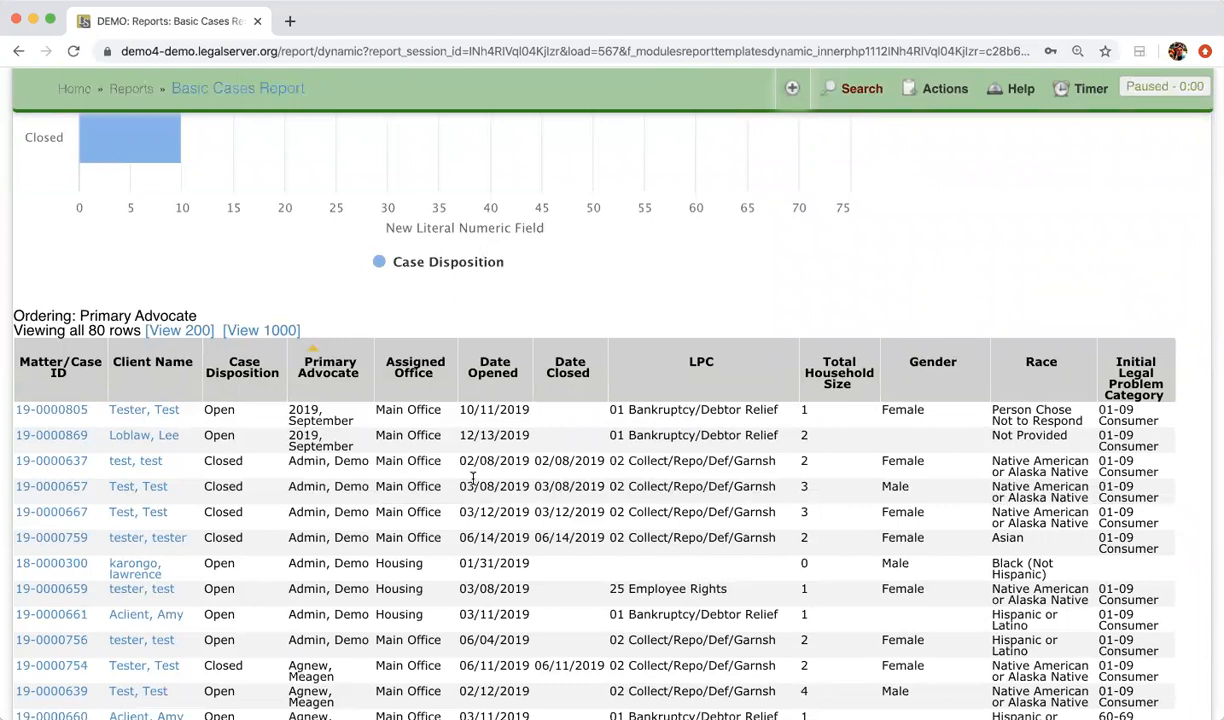
{"action": "scroll", "coordinate": [460, 455], "scroll_direction": "up", "scroll_amount": 15}
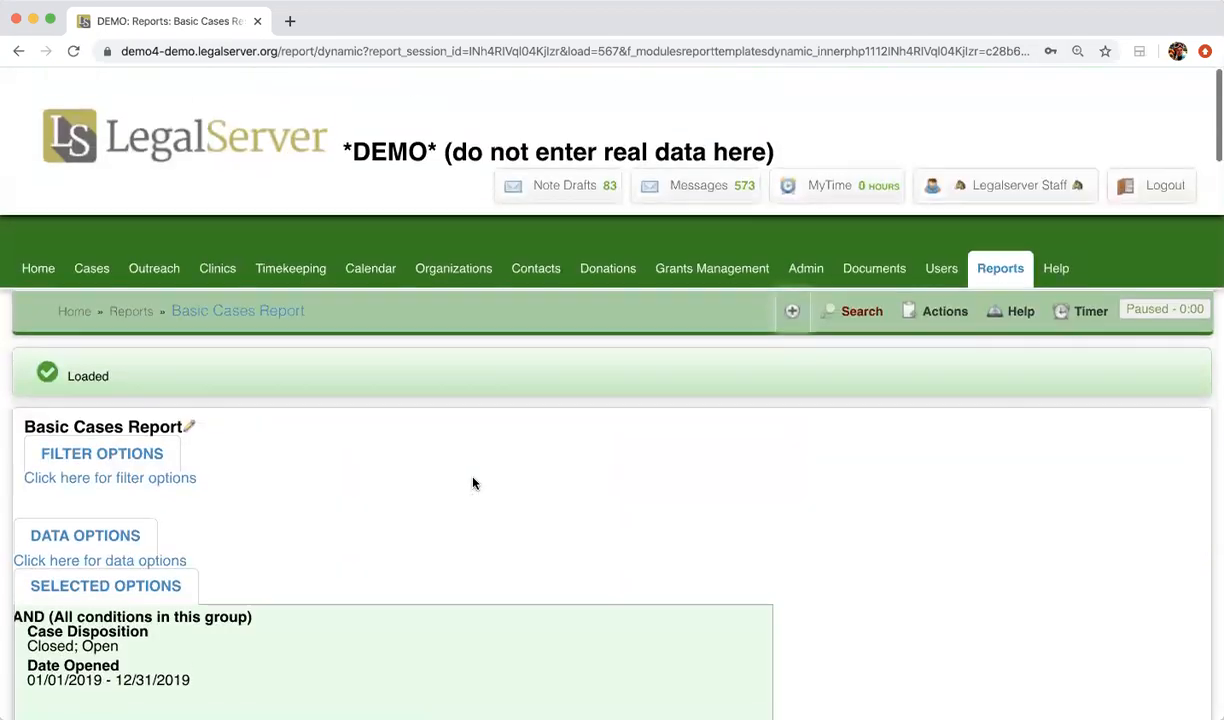